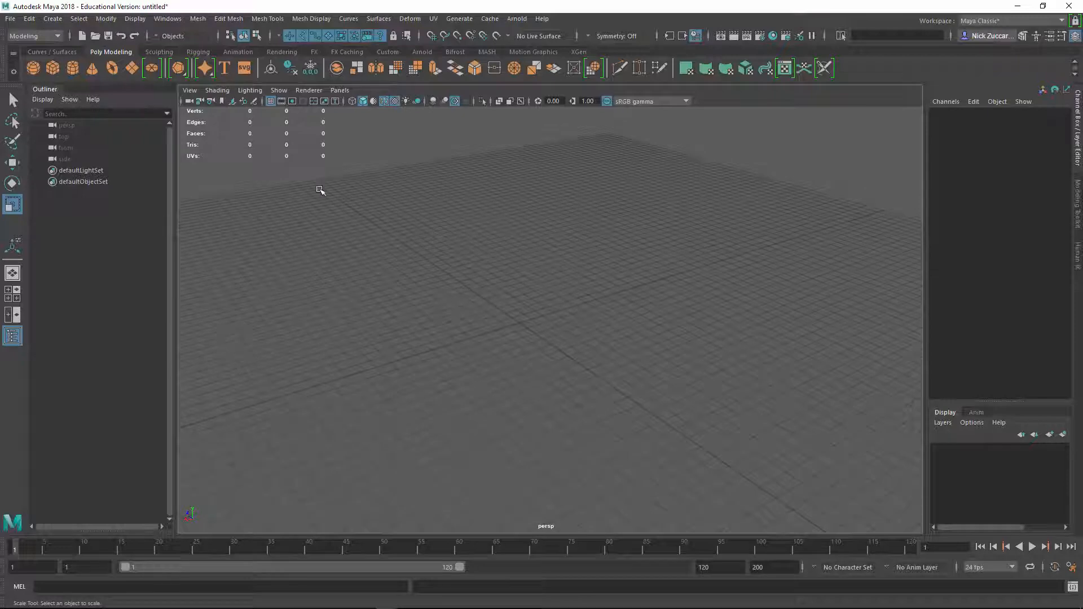
# Step: Create a polygon cube and scale it to about 2.008 in X and 0.675 in Y
pyautogui.click(53, 18)
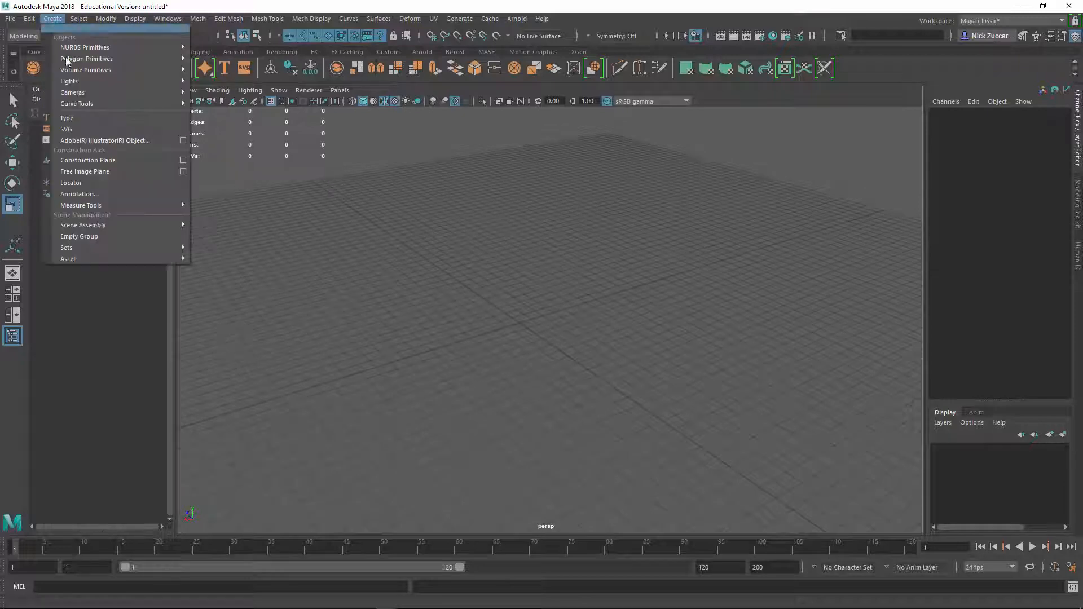
pyautogui.moveTo(81, 59)
pyautogui.click(228, 80)
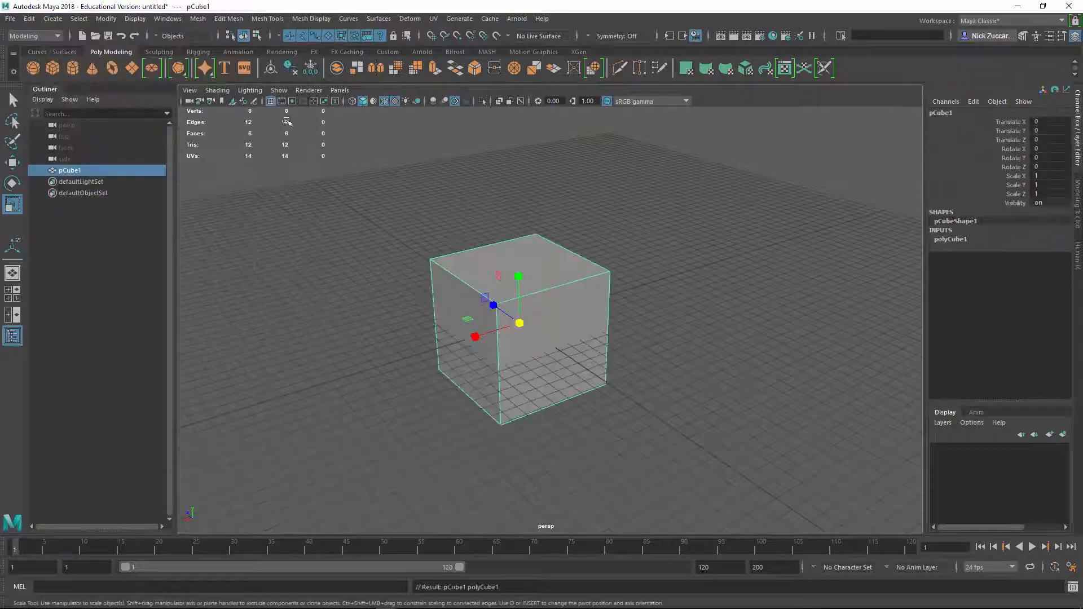
pyautogui.keyDown('alt'); pyautogui.moveTo(512, 310); pyautogui.dragTo(520, 304); pyautogui.keyUp('alt')
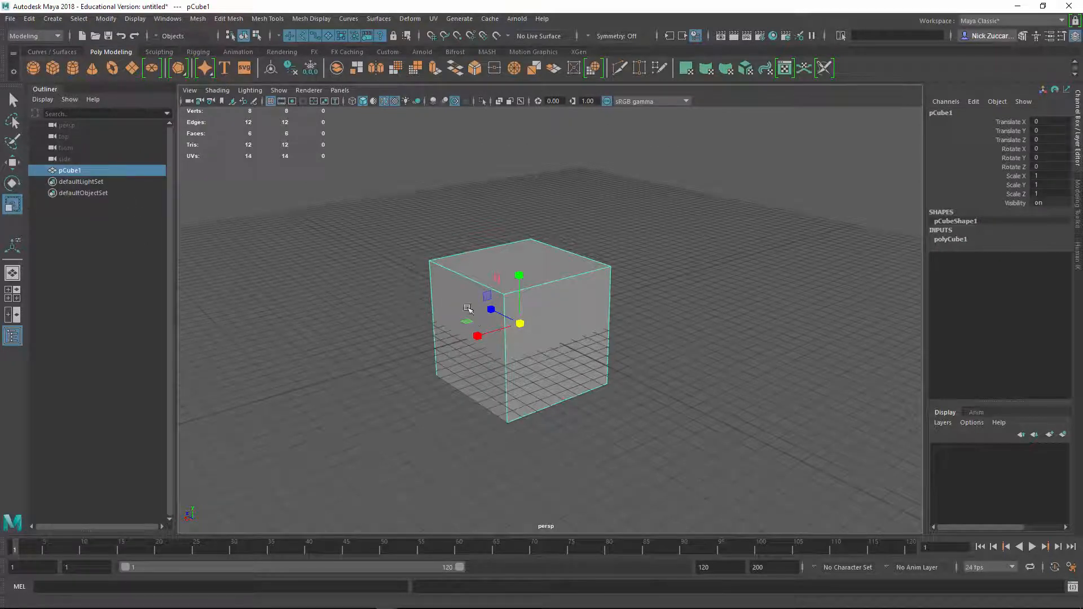
pyautogui.moveTo(477, 335); pyautogui.dragTo(430, 344)
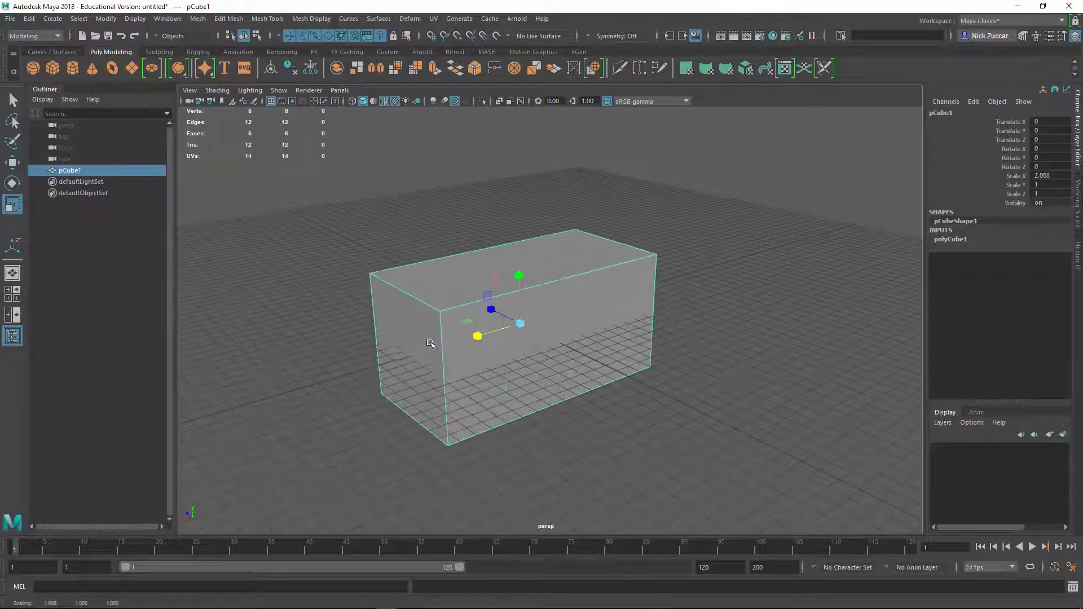
pyautogui.moveTo(521, 273); pyautogui.dragTo(525, 300)
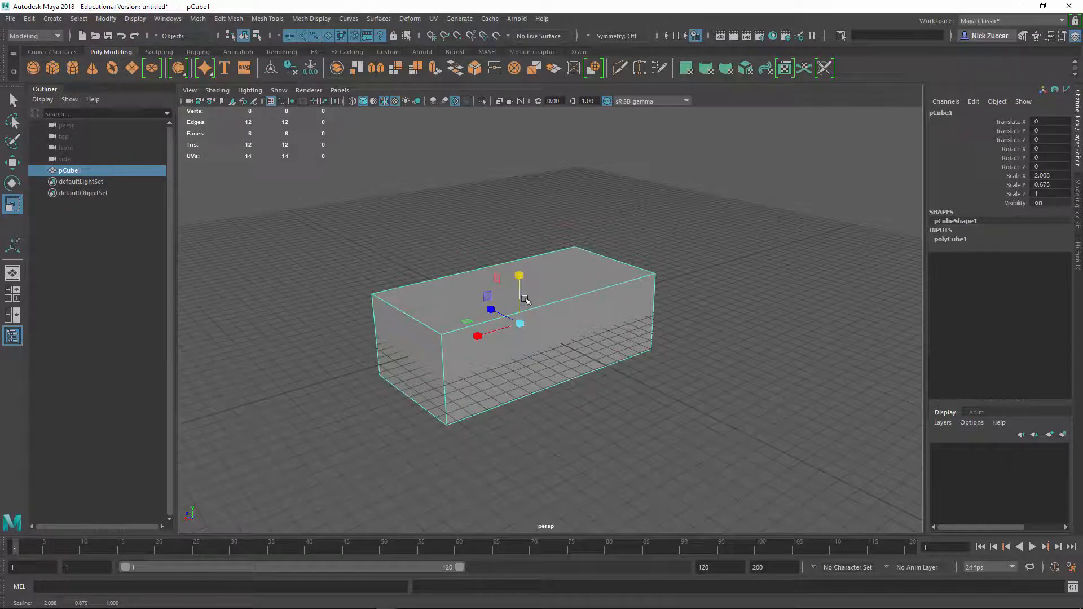
# Step: Raise the box to about 4.752 in Y and flatten its Y scale to about 0.499
pyautogui.press('w')
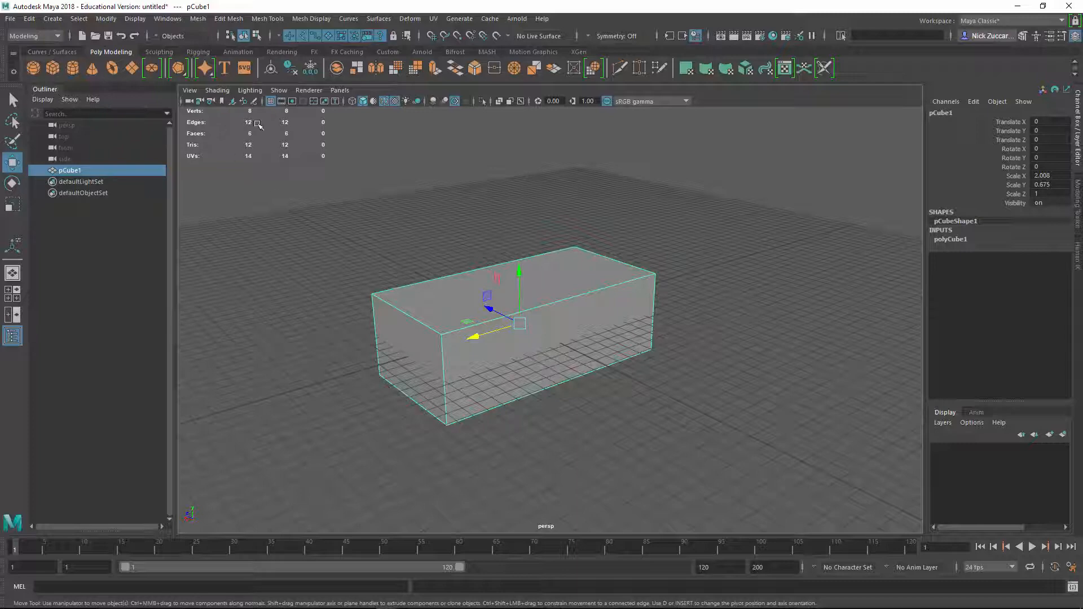
pyautogui.moveTo(516, 270); pyautogui.dragTo(505, 213)
pyautogui.keyDown('alt'); pyautogui.moveTo(599, 271); pyautogui.dragTo(544, 255); pyautogui.keyUp('alt')
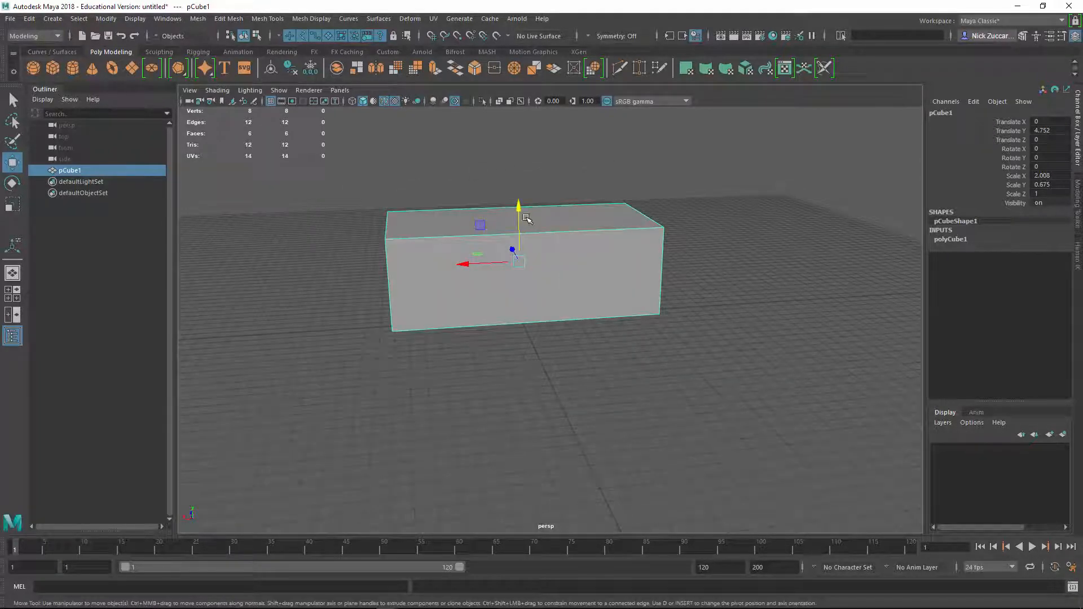
pyautogui.press('r')
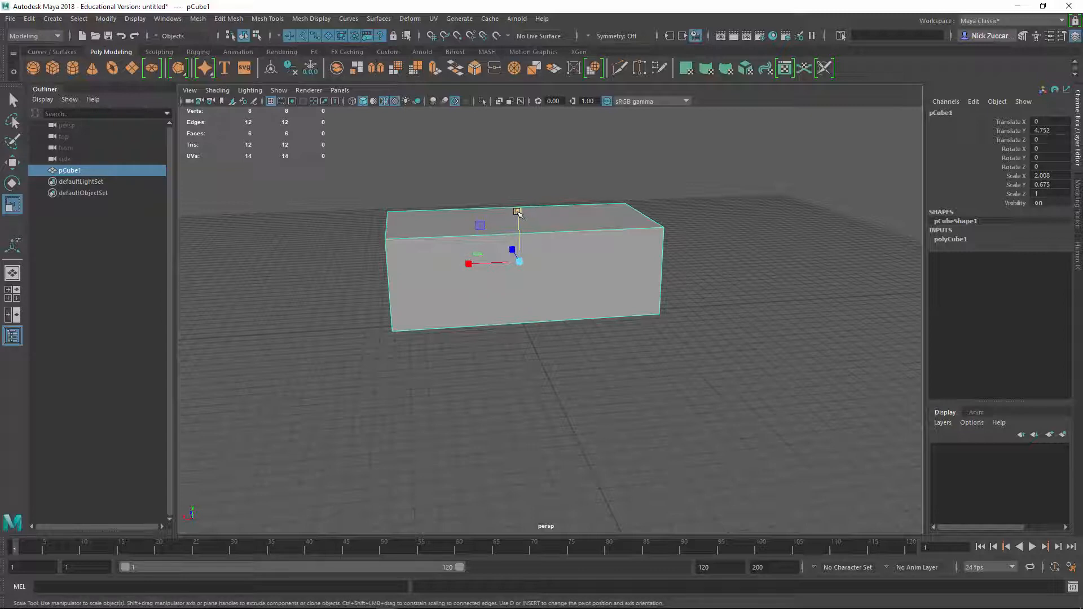
pyautogui.moveTo(519, 211); pyautogui.dragTo(518, 230)
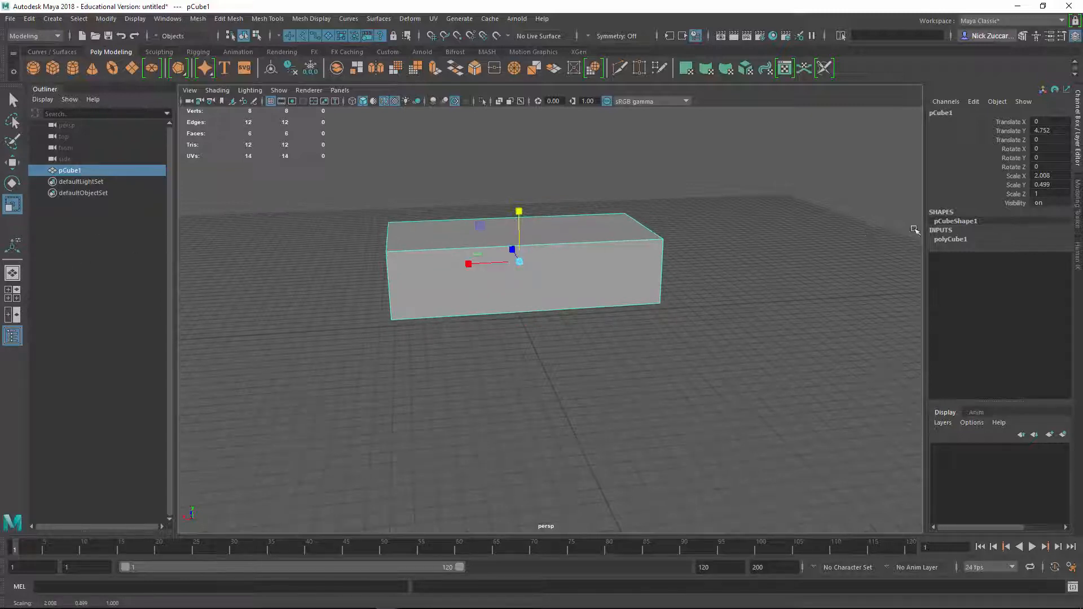
# Step: Set the box's depth subdivisions to 2 and its width subdivisions to 3
pyautogui.click(952, 239)
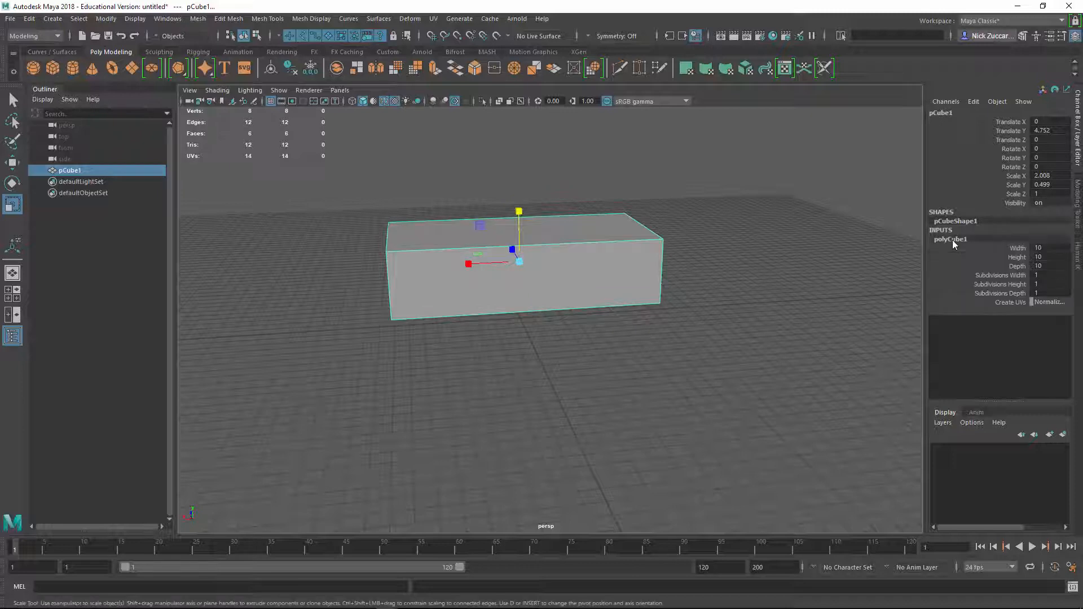
pyautogui.click(990, 293)
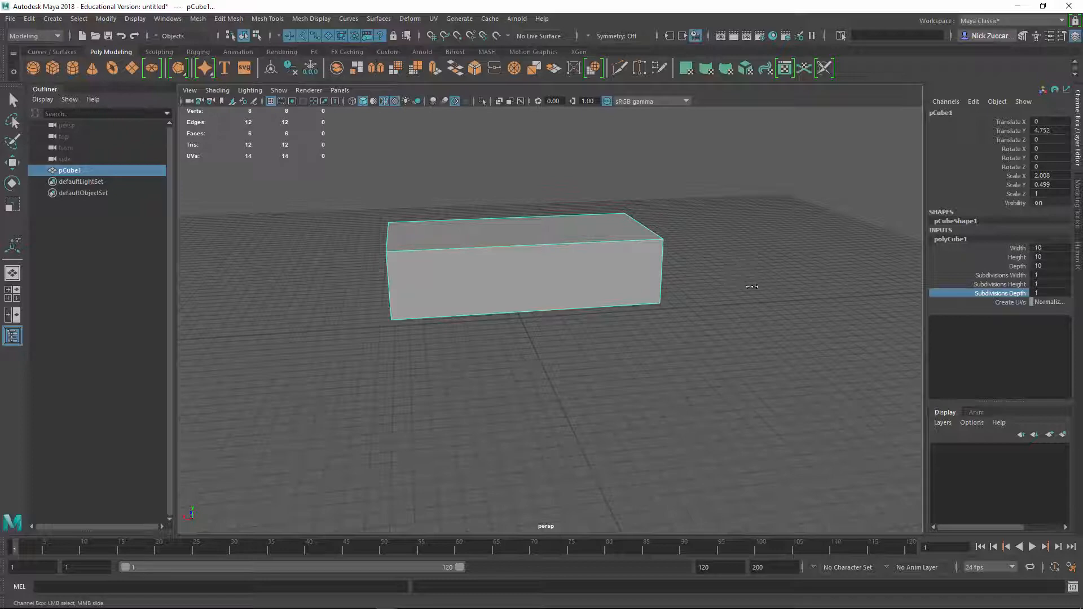
pyautogui.moveTo(752, 286); pyautogui.dragTo(760, 286, button='middle')
pyautogui.keyDown('alt'); pyautogui.moveTo(595, 305); pyautogui.dragTo(876, 317); pyautogui.keyUp('alt')
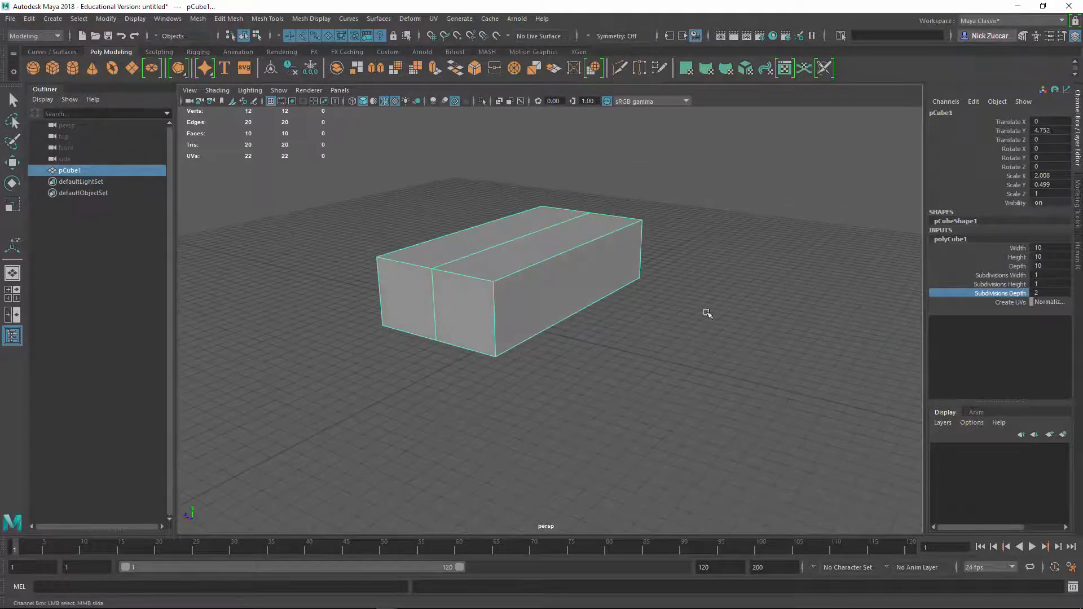
pyautogui.click(1001, 275)
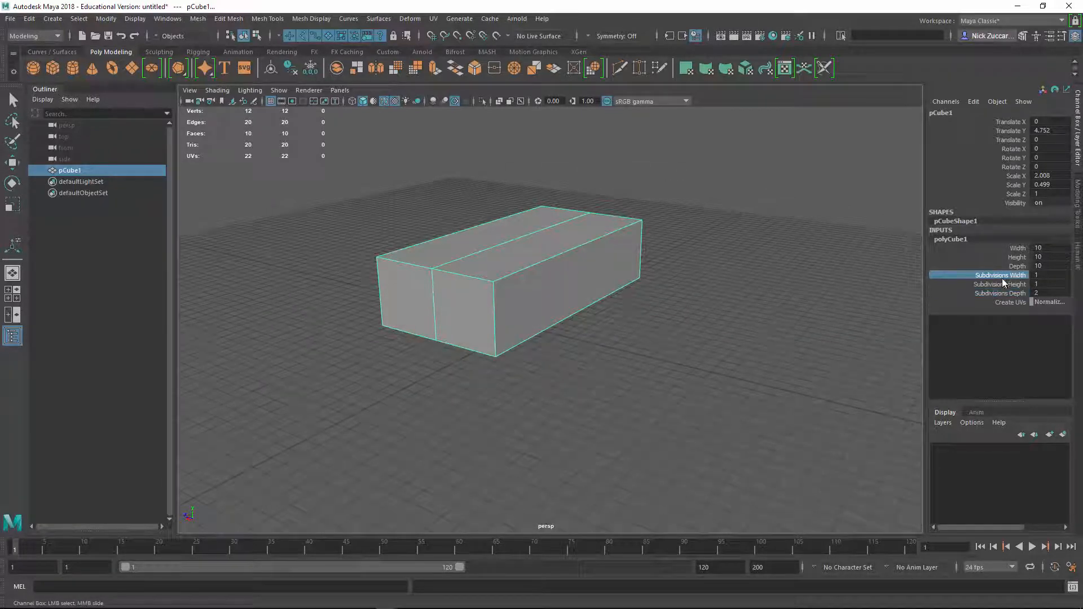
pyautogui.moveTo(738, 281); pyautogui.dragTo(745, 283, button='middle')
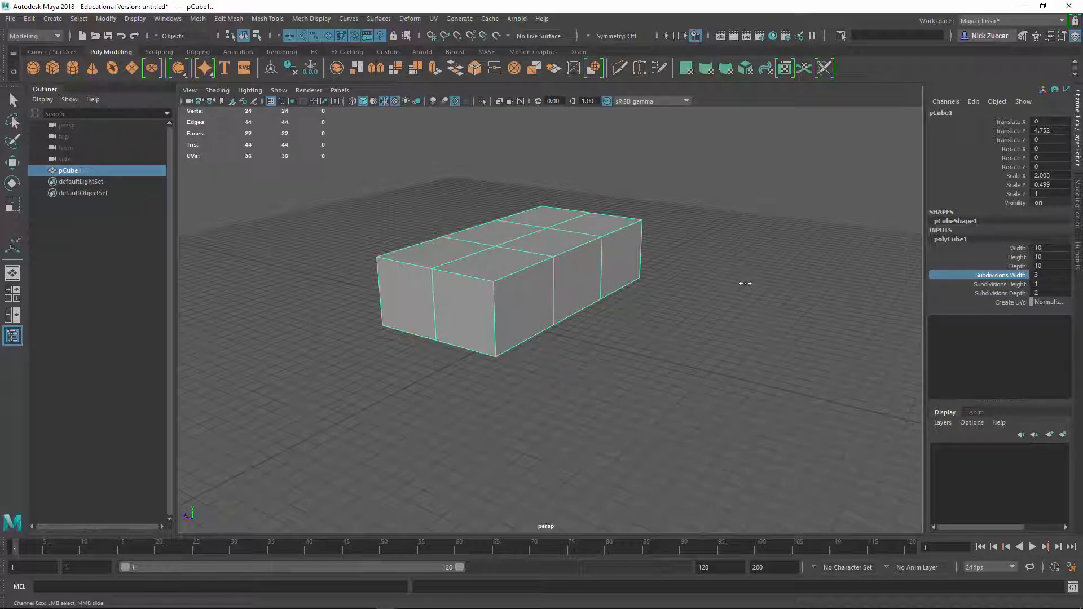
pyautogui.click(763, 292)
pyautogui.keyDown('alt'); pyautogui.moveTo(763, 292); pyautogui.dragTo(732, 326); pyautogui.keyUp('alt')
pyautogui.click(513, 293)
pyautogui.keyDown('alt'); pyautogui.moveTo(505, 271); pyautogui.dragTo(531, 292); pyautogui.keyUp('alt')
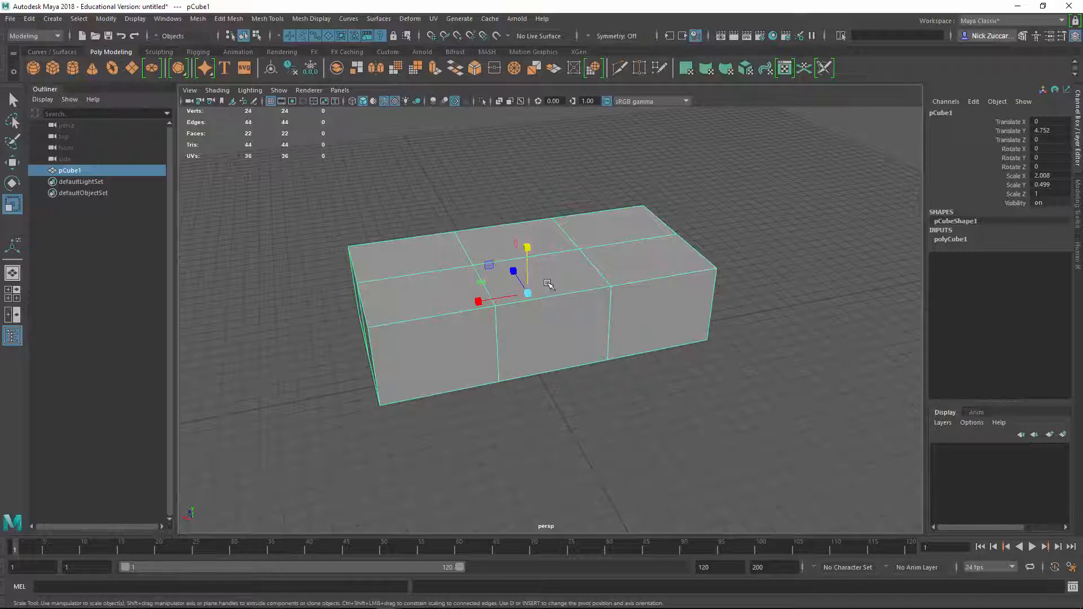
# Step: Extrude the two middle top faces of the box straight up by about 3.86 units along world Y
pyautogui.rightClick(547, 283)
pyautogui.click(547, 303)
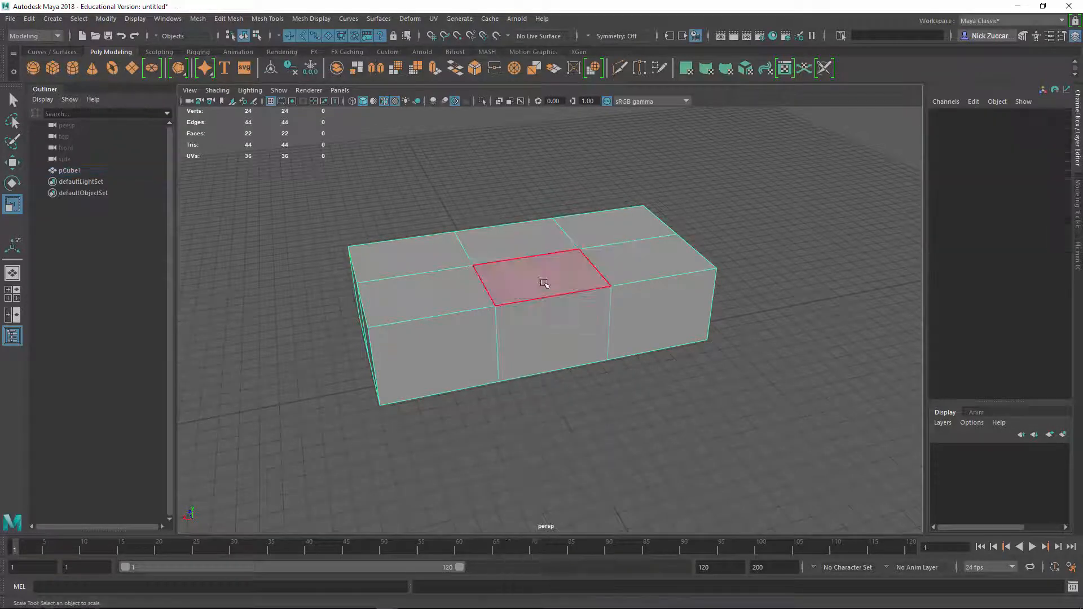
pyautogui.click(540, 280)
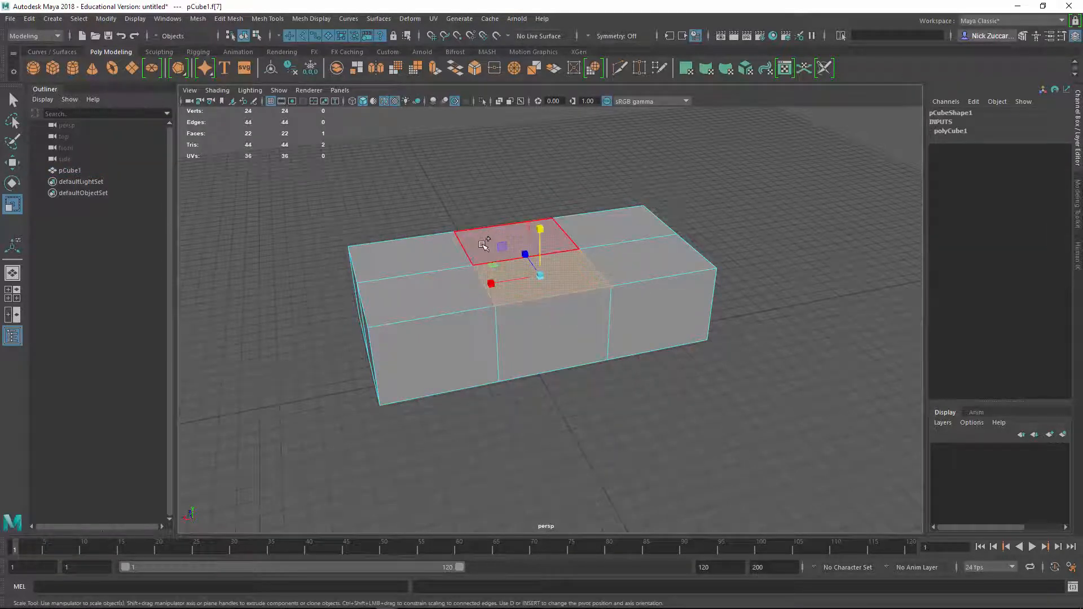
pyautogui.keyDown('shift'); pyautogui.click(483, 244); pyautogui.keyUp('shift')
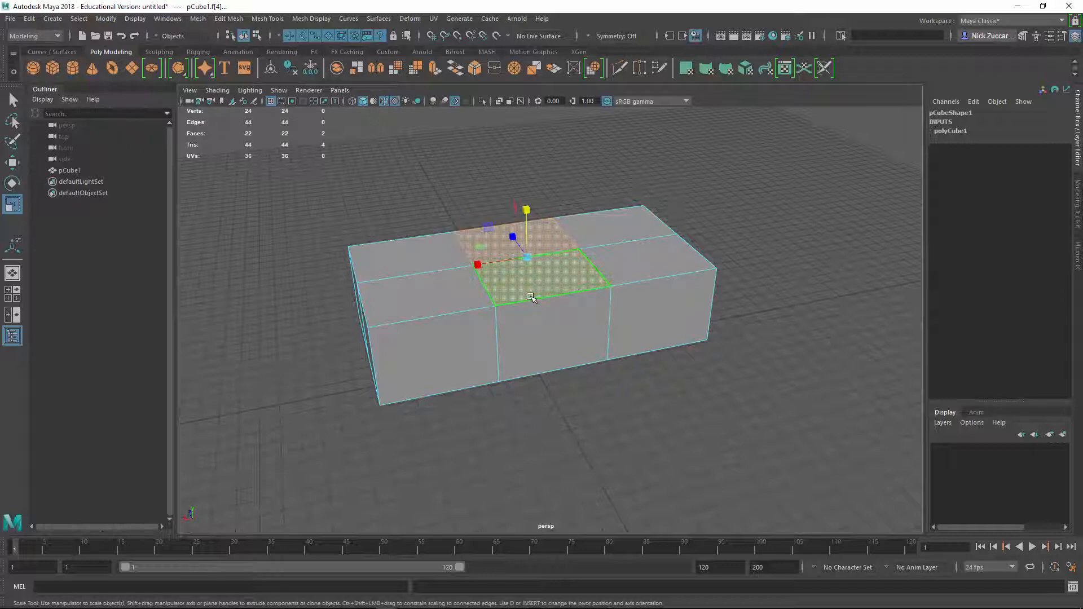
pyautogui.keyDown('shift'); pyautogui.rightClick(525, 290); pyautogui.keyUp('shift')
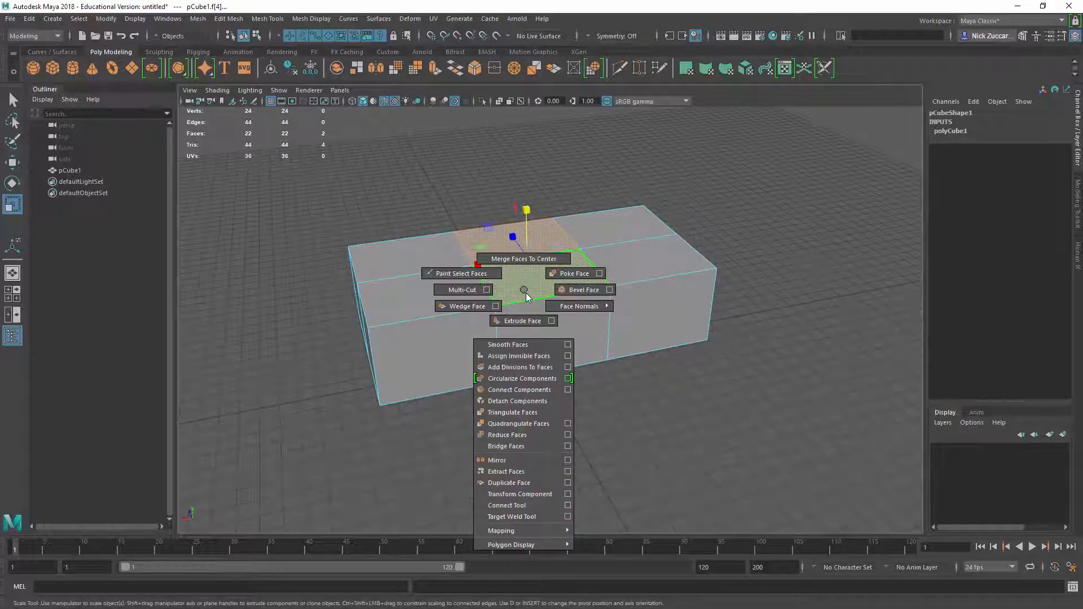
pyautogui.click(227, 18)
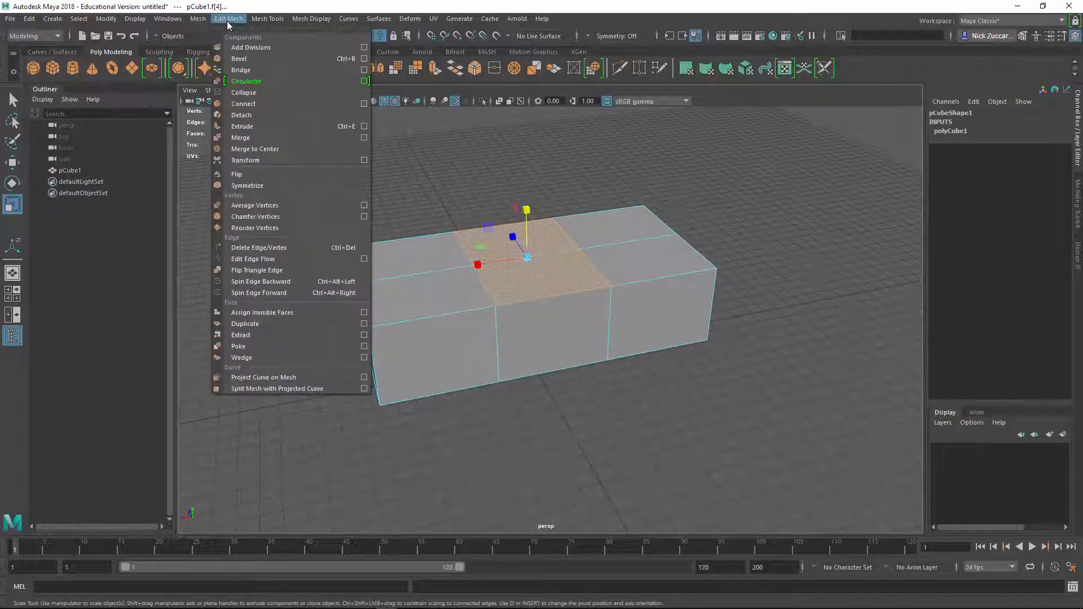
pyautogui.click(259, 125)
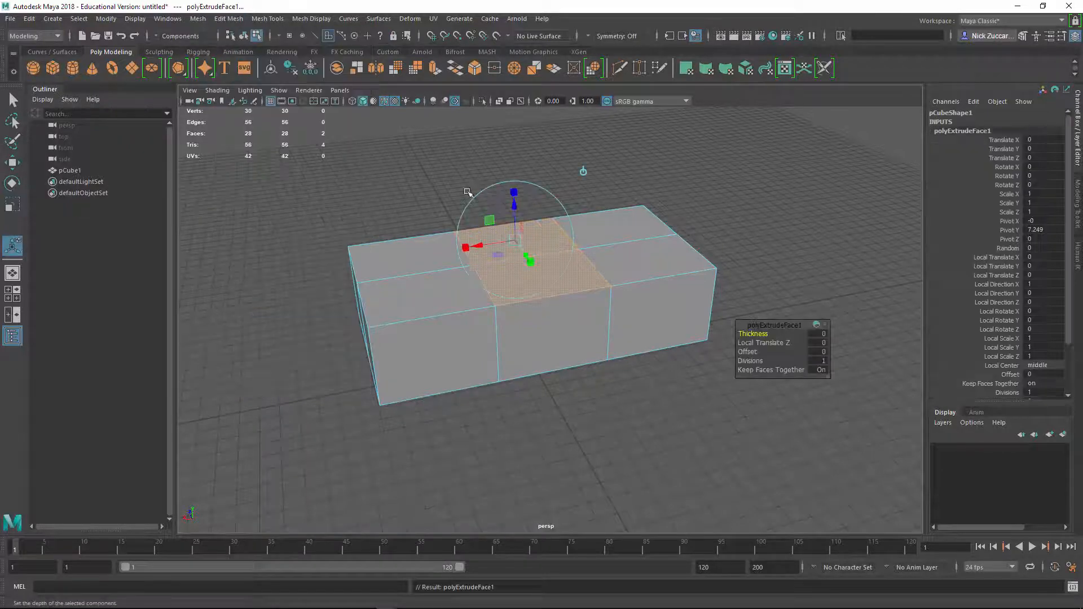
pyautogui.keyDown('alt'); pyautogui.moveTo(586, 170); pyautogui.dragTo(541, 226); pyautogui.keyUp('alt')
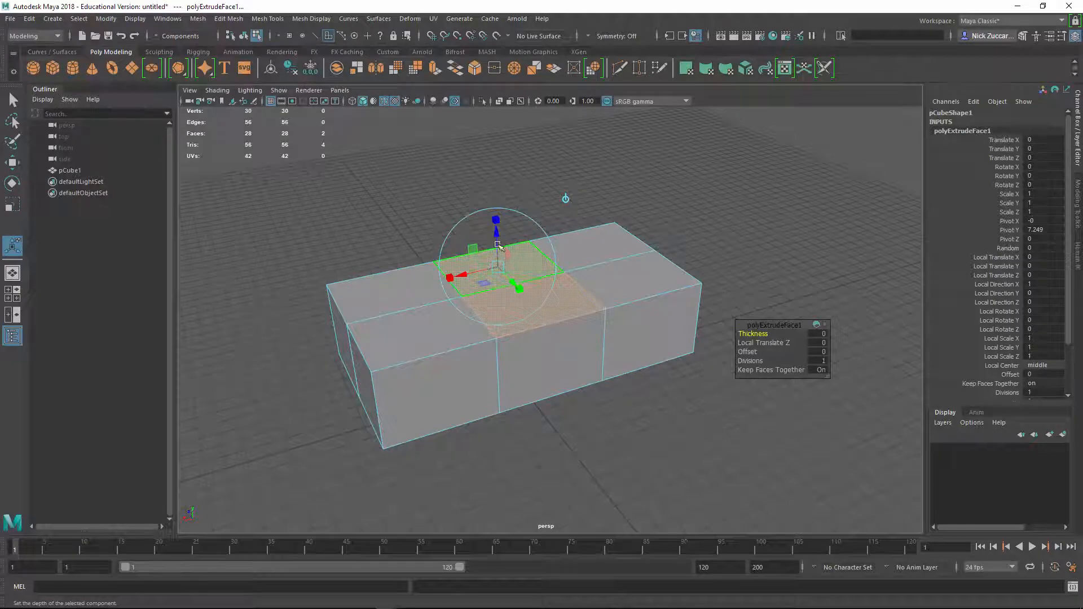
pyautogui.click(565, 199)
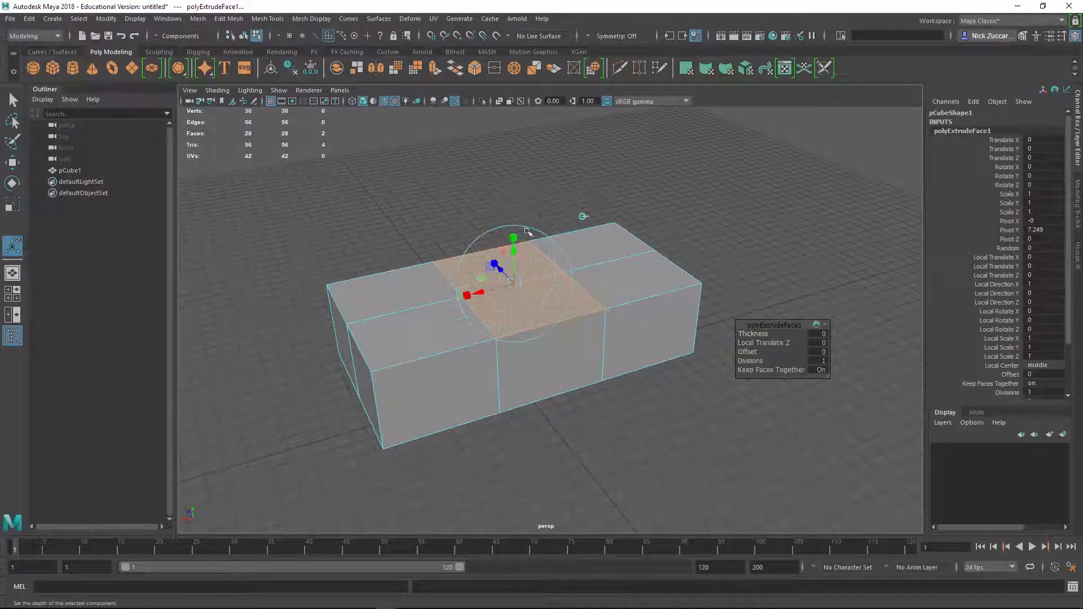
pyautogui.moveTo(517, 243); pyautogui.dragTo(515, 185)
# Step: Move the two edges at the base of the raised block's front wall outward along X to slope that wall
pyautogui.keyDown('alt'); pyautogui.moveTo(557, 239); pyautogui.dragTo(524, 213); pyautogui.keyUp('alt')
pyautogui.scroll(2, 457, 225)
pyautogui.keyDown('alt'); pyautogui.moveTo(450, 227); pyautogui.dragTo(487, 255); pyautogui.keyUp('alt')
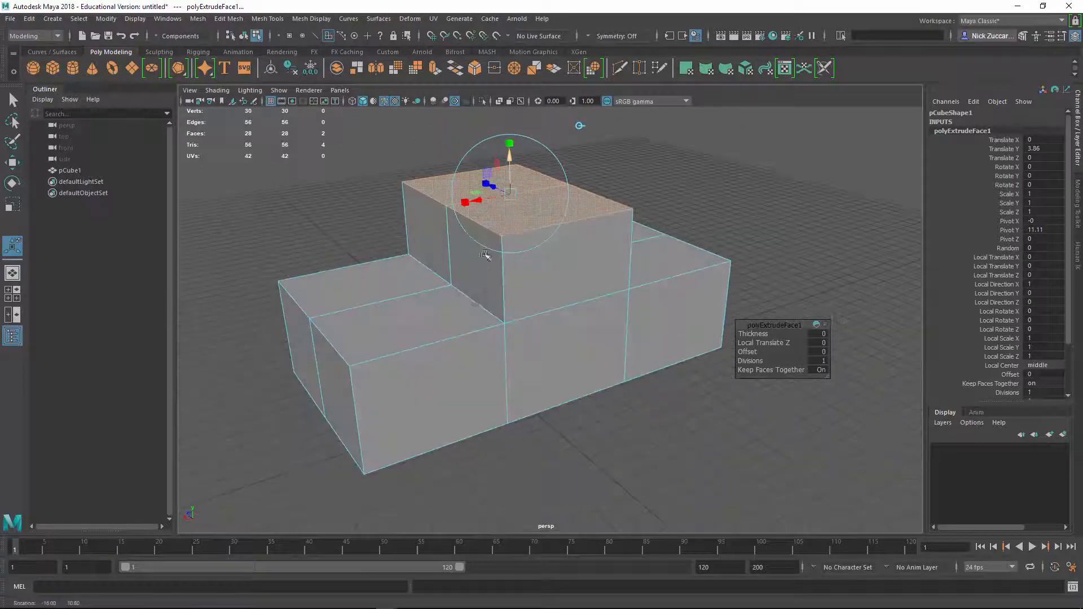
pyautogui.rightClick(483, 308)
pyautogui.moveTo(483, 309); pyautogui.dragTo(482, 242, button='right')
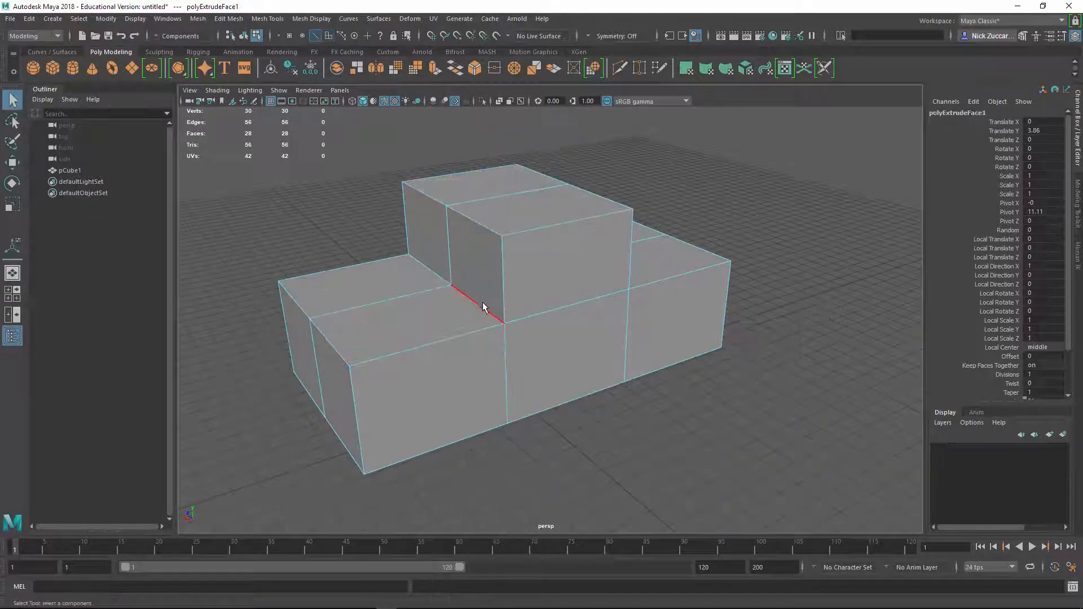
pyautogui.click(433, 274)
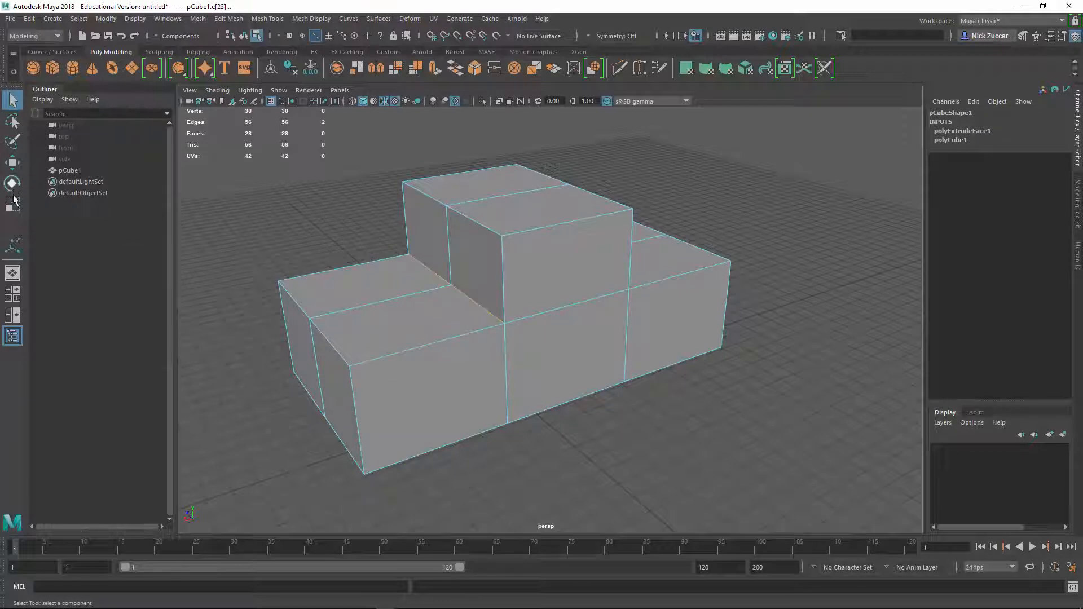
pyautogui.click(17, 165)
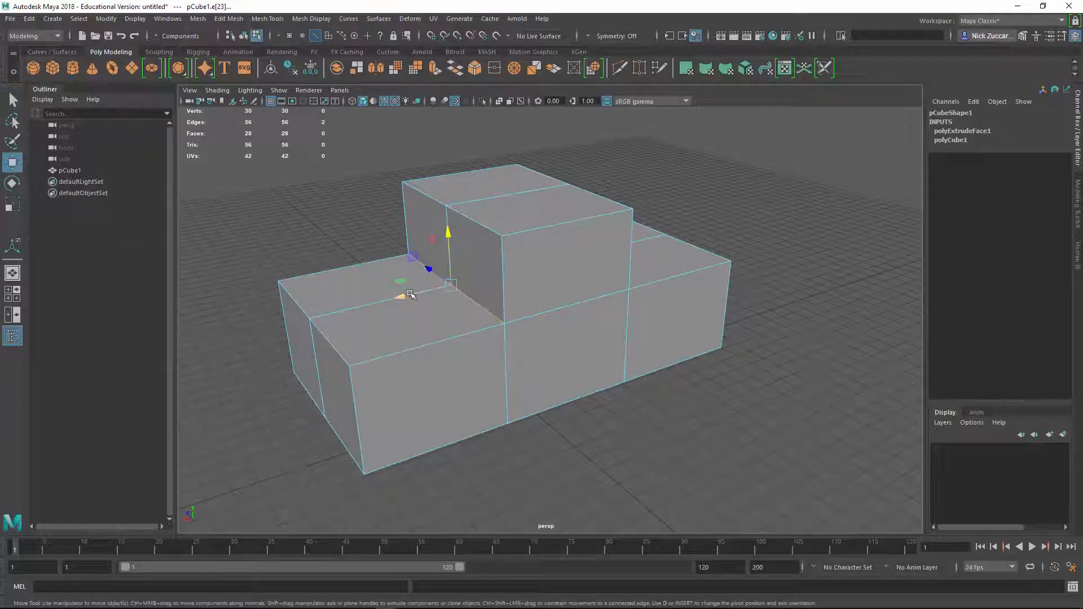
pyautogui.moveTo(407, 294)
pyautogui.mouseDown()
pyautogui.moveTo(366, 305)
pyautogui.moveTo(428, 311)
pyautogui.moveTo(406, 298)
pyautogui.mouseUp()
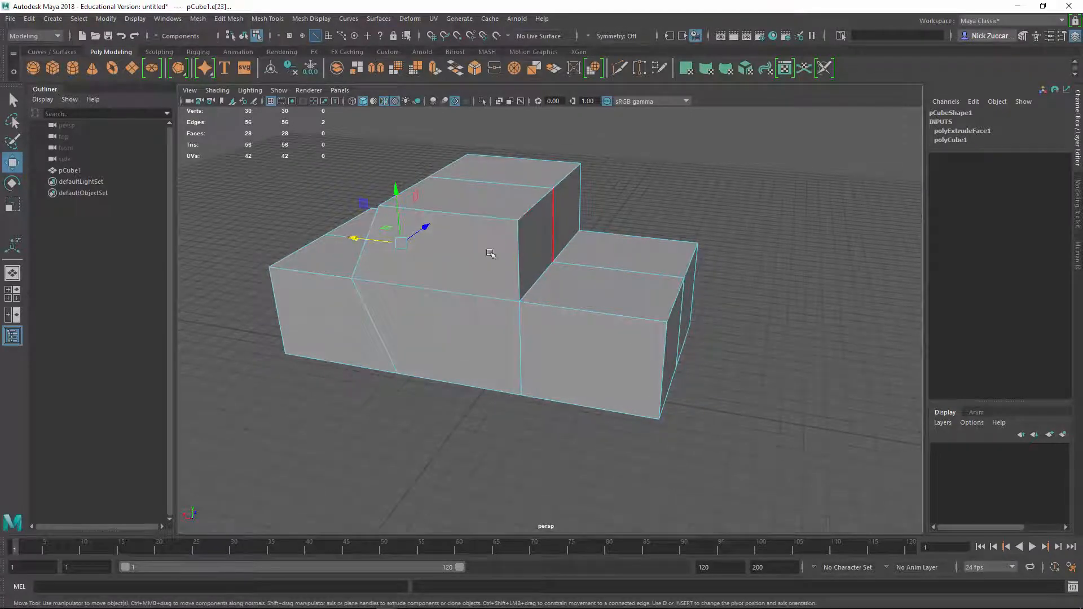
# Step: Select the two faces of the raised block's rear wall and shift them slightly along X
pyautogui.keyDown('alt'); pyautogui.moveTo(547, 249); pyautogui.dragTo(508, 249); pyautogui.keyUp('alt')
pyautogui.moveTo(508, 249); pyautogui.dragTo(509, 285, button='right')
pyautogui.click(523, 254)
pyautogui.keyDown('alt'); pyautogui.moveTo(550, 262); pyautogui.dragTo(517, 233); pyautogui.keyUp('alt')
# Step: Move the two underside edges below the sloped wall along X, snapping them in line with the wall's base vertices
pyautogui.keyDown('alt'); pyautogui.moveTo(602, 283); pyautogui.dragTo(520, 258); pyautogui.keyUp('alt')
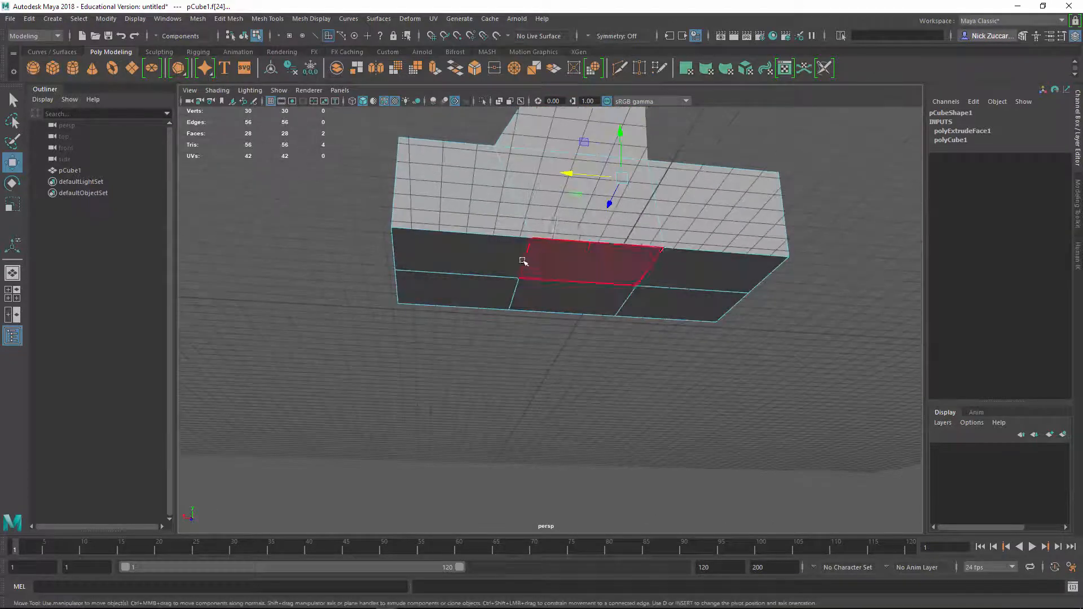
pyautogui.press('F10')
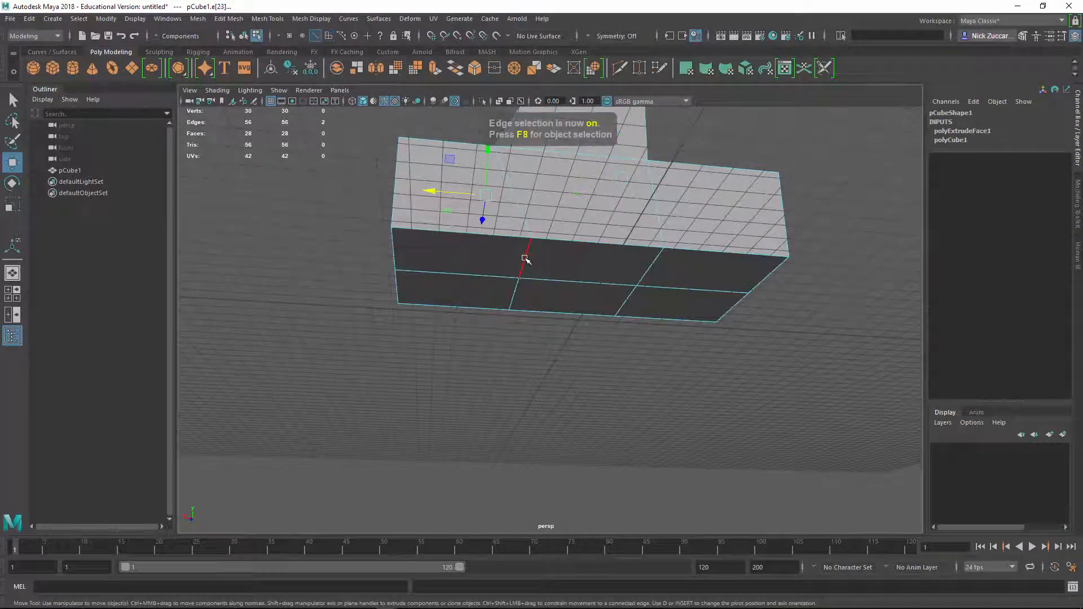
pyautogui.moveTo(523, 258); pyautogui.dragTo(525, 229, button='right')
pyautogui.click(519, 297)
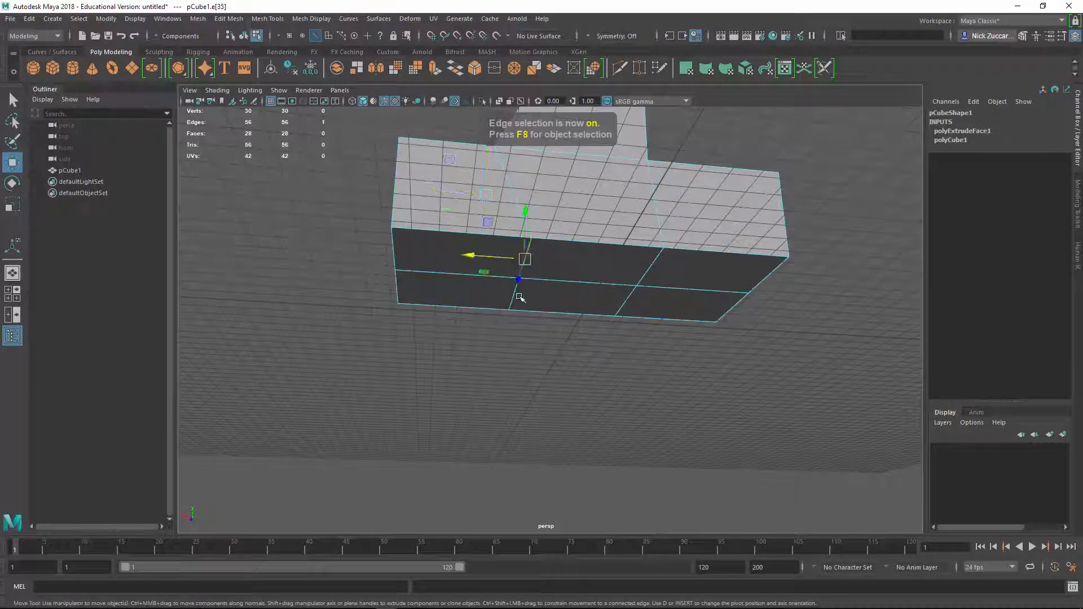
pyautogui.keyDown('shift'); pyautogui.click(514, 299); pyautogui.keyUp('shift')
pyautogui.keyDown('alt'); pyautogui.moveTo(547, 298); pyautogui.dragTo(445, 297); pyautogui.keyUp('alt')
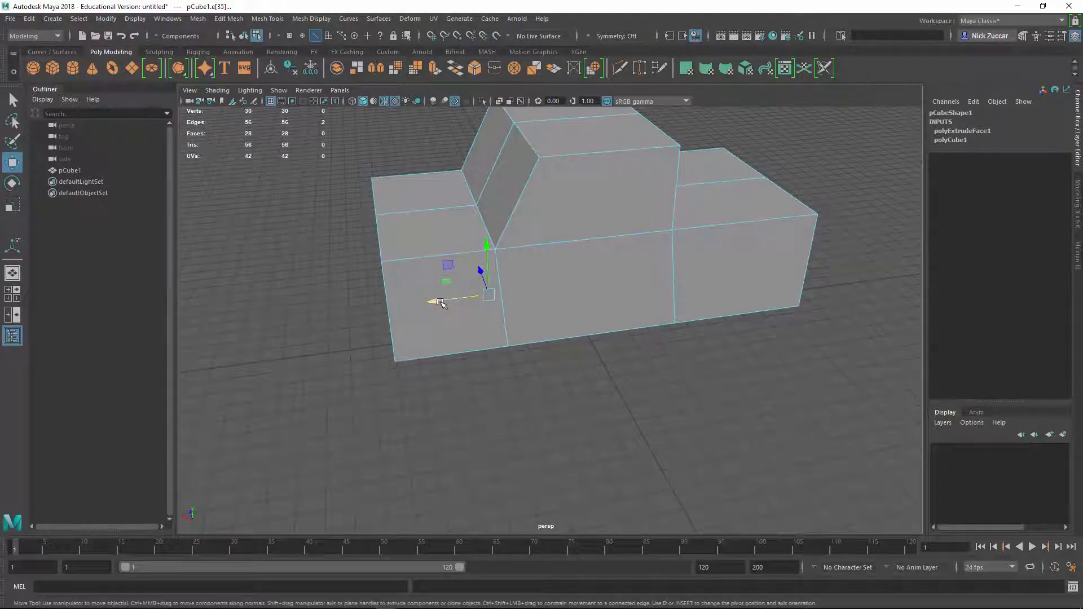
pyautogui.press('v')
pyautogui.moveTo(433, 300); pyautogui.dragTo(690, 309)
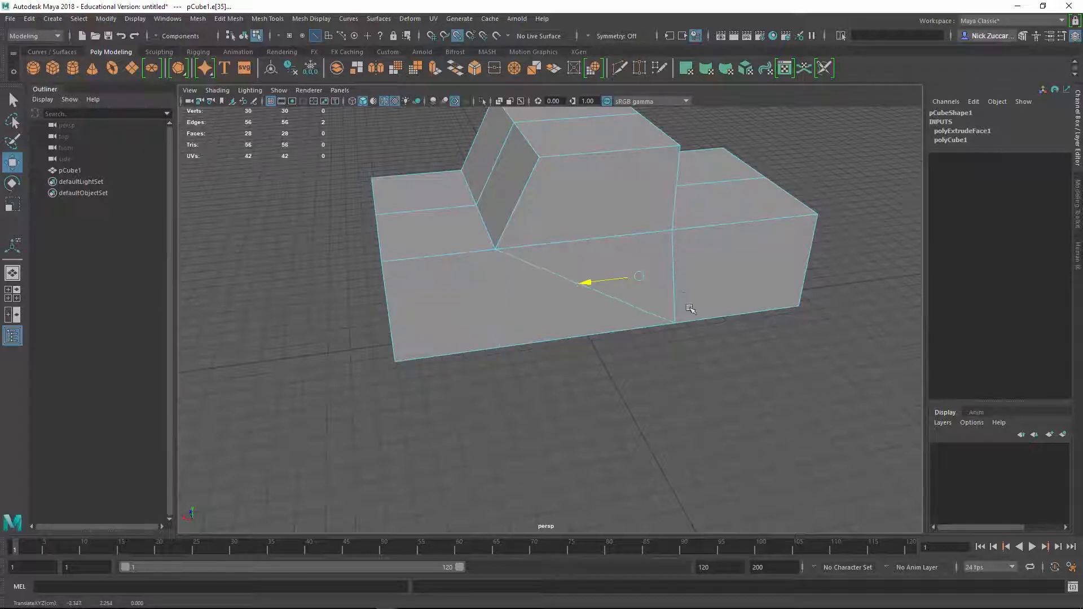
pyautogui.moveTo(555, 323); pyautogui.dragTo(508, 320)
pyautogui.moveTo(489, 243); pyautogui.dragTo(388, 258)
pyautogui.moveTo(472, 252); pyautogui.dragTo(497, 249)
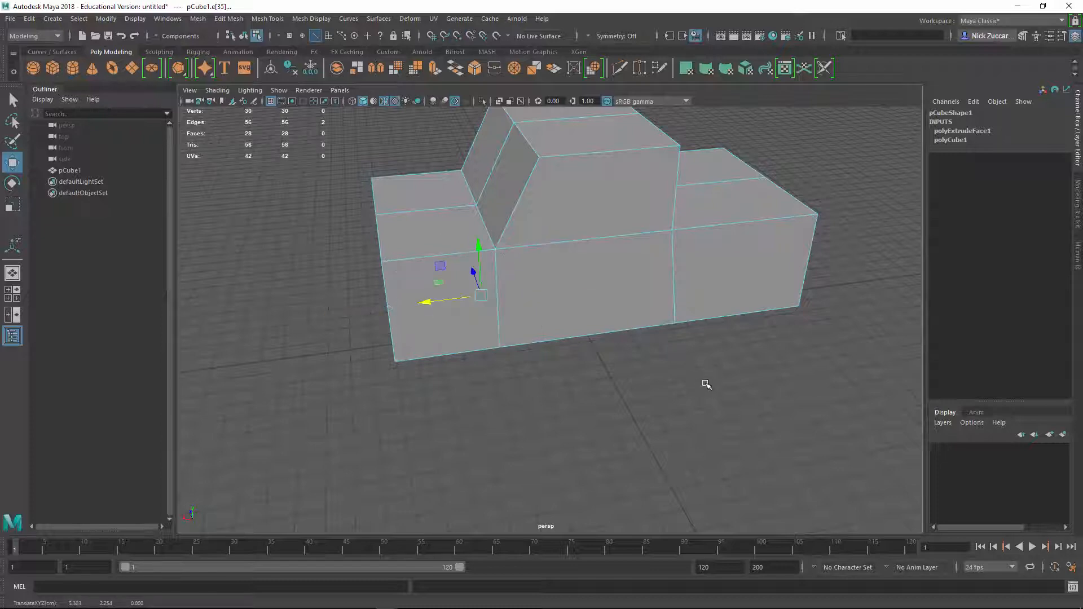
# Step: Snap the two underside edges below the rear wall along X into line with the vertices above them
pyautogui.keyDown('alt'); pyautogui.moveTo(705, 382); pyautogui.dragTo(674, 386); pyautogui.keyUp('alt')
pyautogui.click(645, 265)
pyautogui.keyDown('shift'); pyautogui.click(630, 296); pyautogui.keyUp('shift')
pyautogui.moveTo(595, 292); pyautogui.dragTo(640, 292)
pyautogui.press('v')
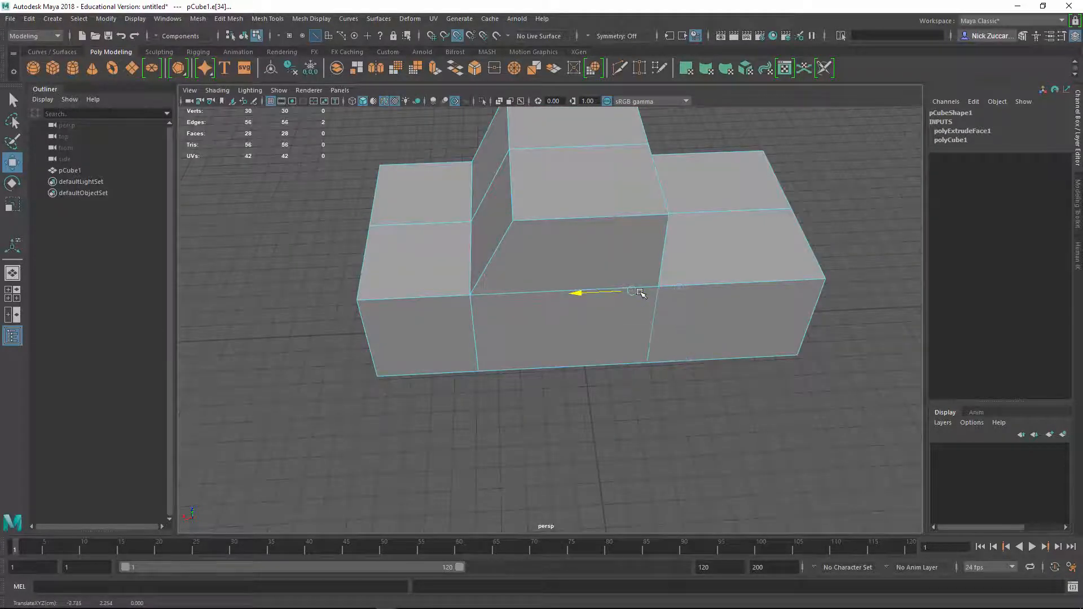
# Step: Select the roof's two outer side edges and scale them inward along Z to taper the cabin
pyautogui.keyDown('alt'); pyautogui.moveTo(699, 384); pyautogui.dragTo(704, 347); pyautogui.keyUp('alt')
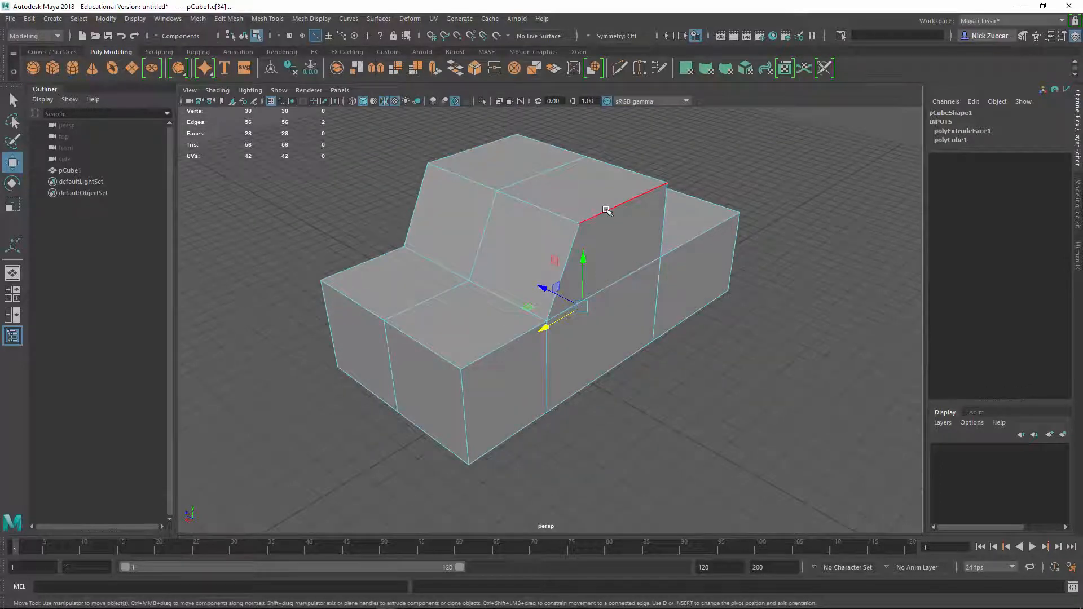
pyautogui.click(606, 210)
pyautogui.keyDown('shift'); pyautogui.click(464, 155); pyautogui.keyUp('shift')
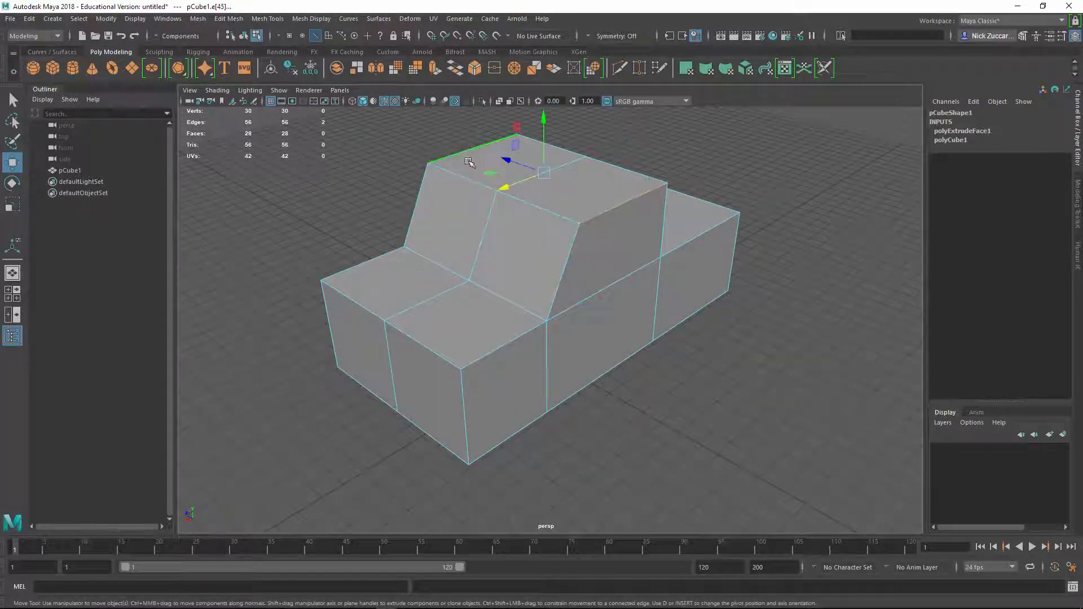
pyautogui.keyDown('alt'); pyautogui.moveTo(496, 191); pyautogui.dragTo(499, 189); pyautogui.keyUp('alt')
pyautogui.press('r')
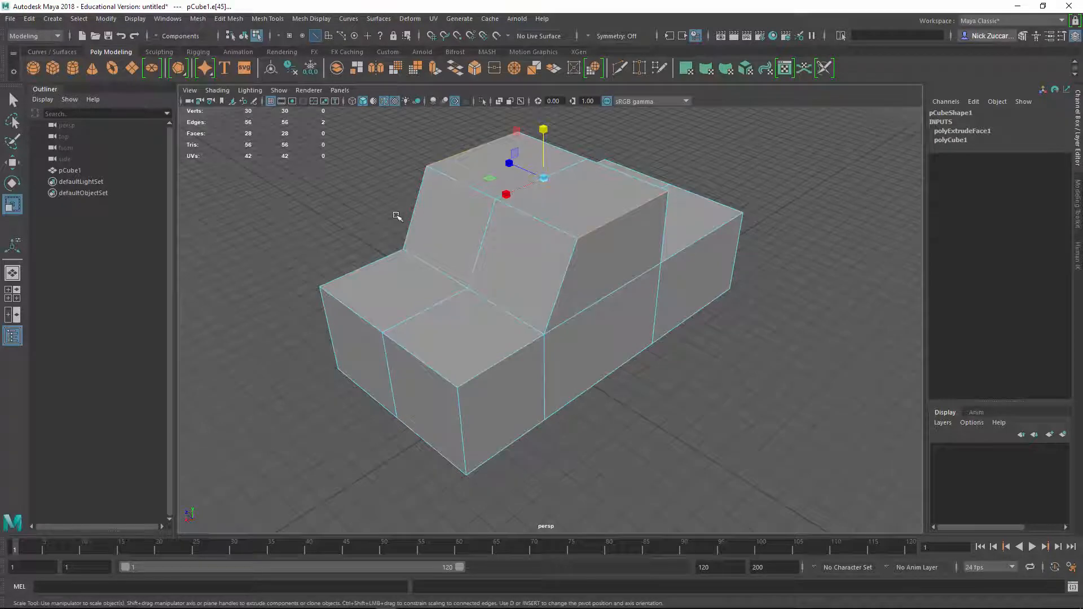
pyautogui.moveTo(509, 164); pyautogui.dragTo(518, 195)
pyautogui.click(788, 240)
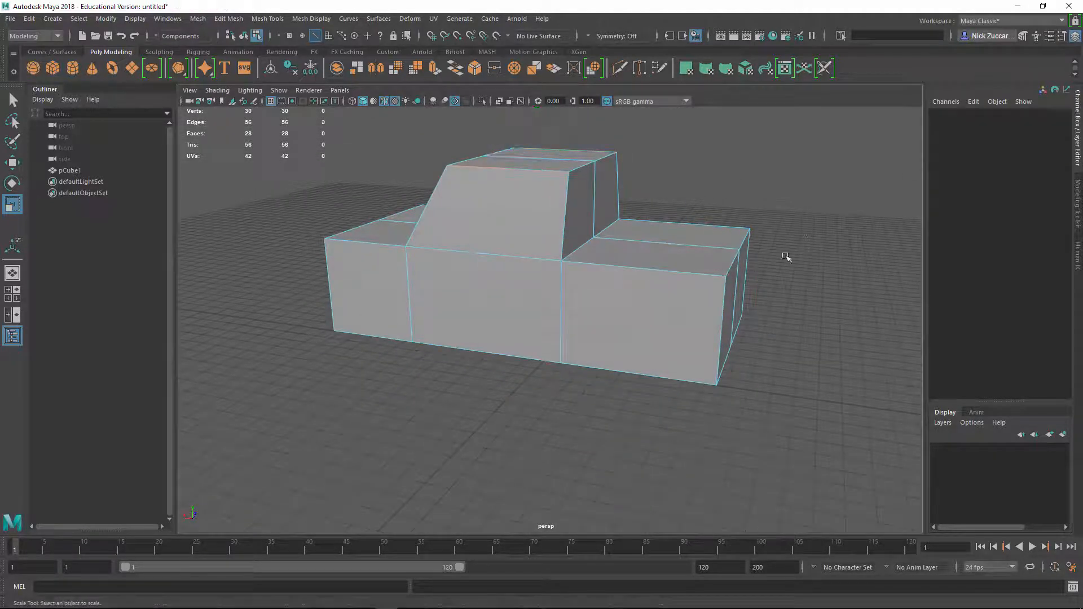
# Step: Create a polygon cylinder at the origin for the first wheel
pyautogui.keyDown('alt'); pyautogui.moveTo(781, 249); pyautogui.dragTo(527, 310); pyautogui.keyUp('alt')
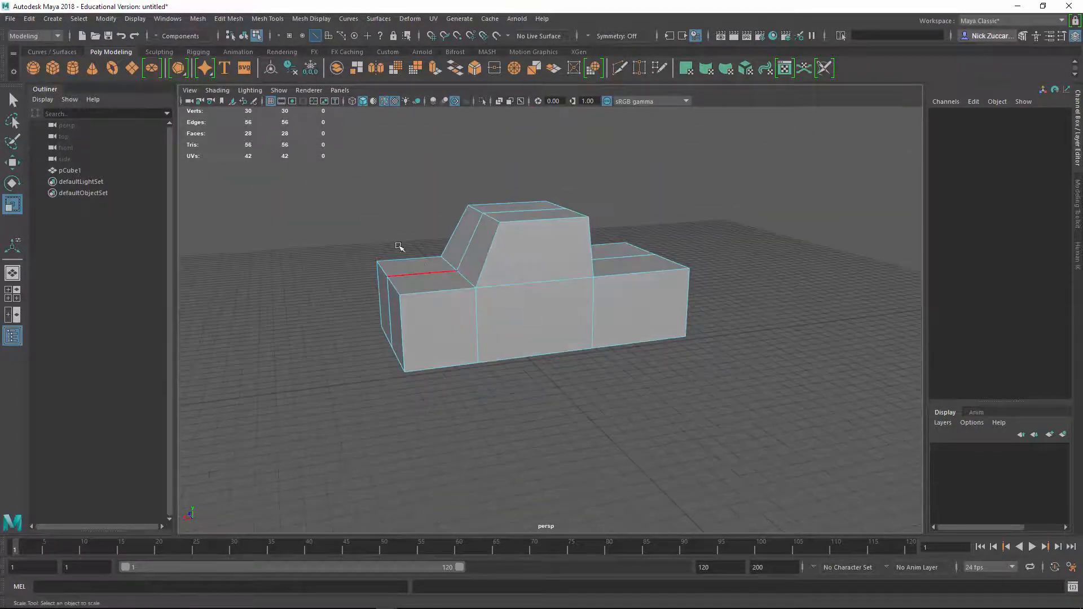
pyautogui.click(52, 18)
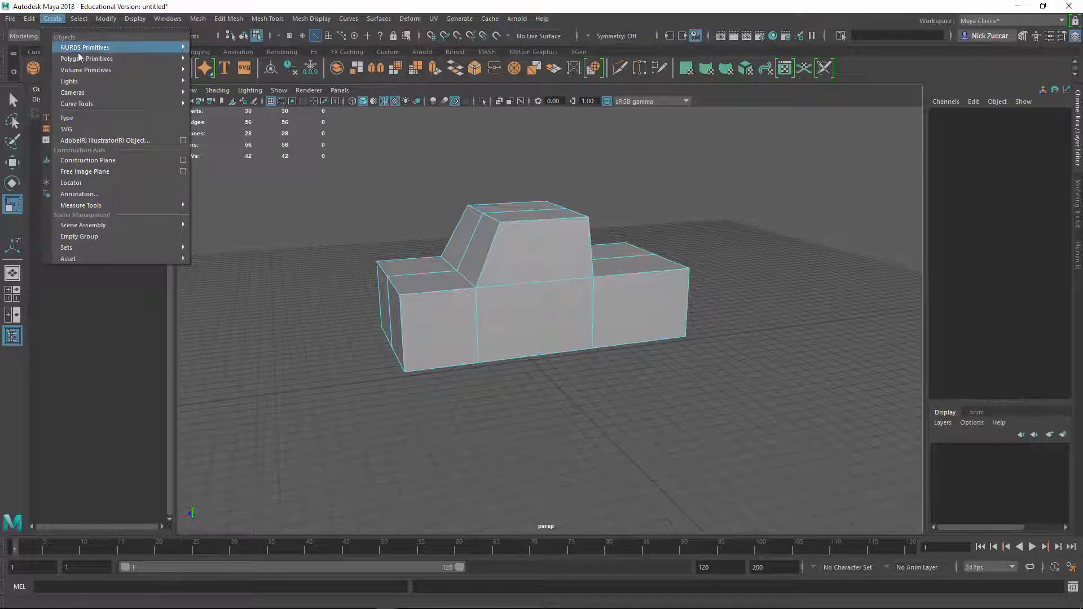
pyautogui.moveTo(81, 57)
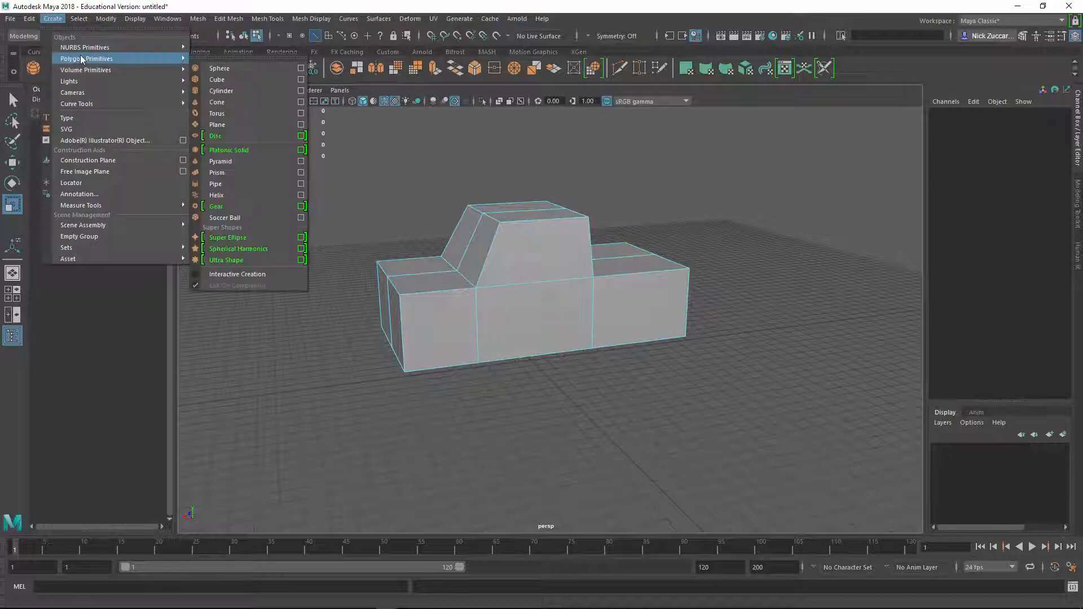
pyautogui.click(255, 91)
pyautogui.keyDown('alt'); pyautogui.moveTo(457, 248); pyautogui.dragTo(449, 226); pyautogui.keyUp('alt')
pyautogui.keyDown('alt'); pyautogui.moveTo(449, 226); pyautogui.dragTo(551, 333, button='right'); pyautogui.keyUp('alt')
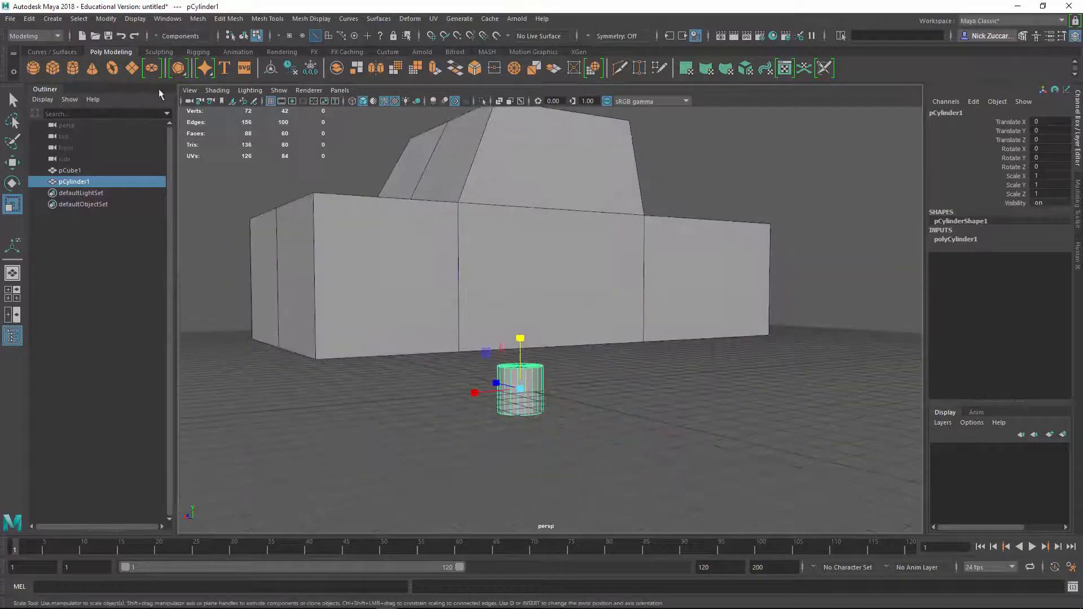
pyautogui.click(52, 18)
pyautogui.moveTo(152, 59)
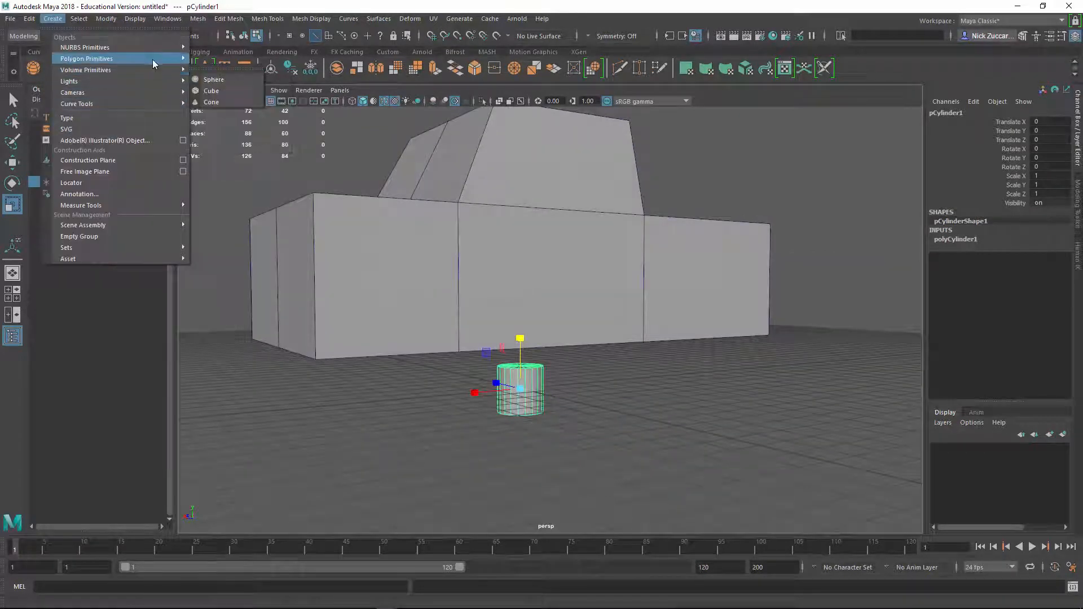
pyautogui.click(302, 91)
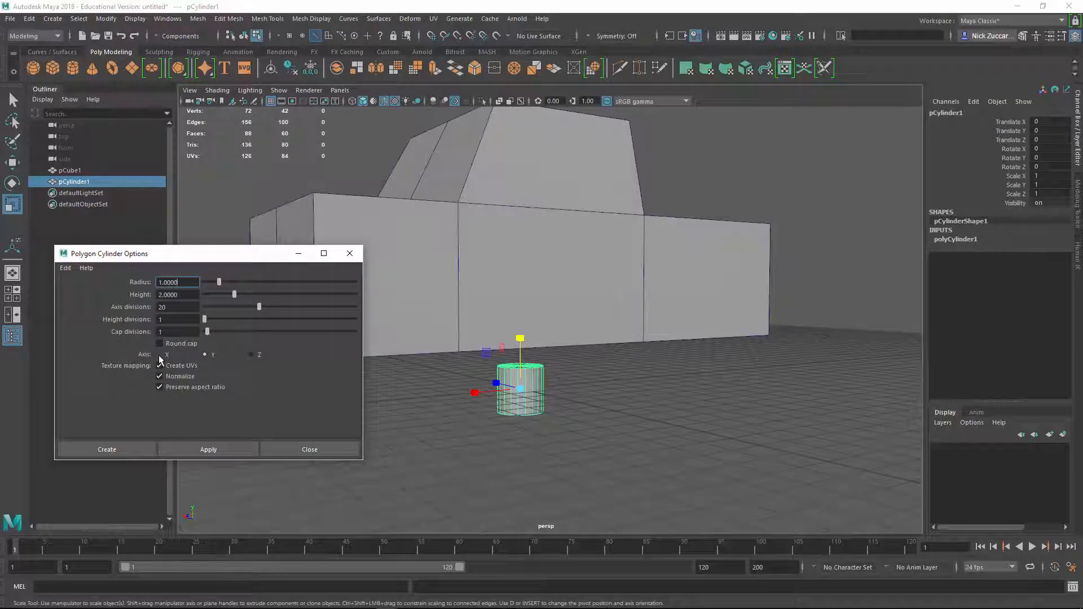
pyautogui.click(350, 253)
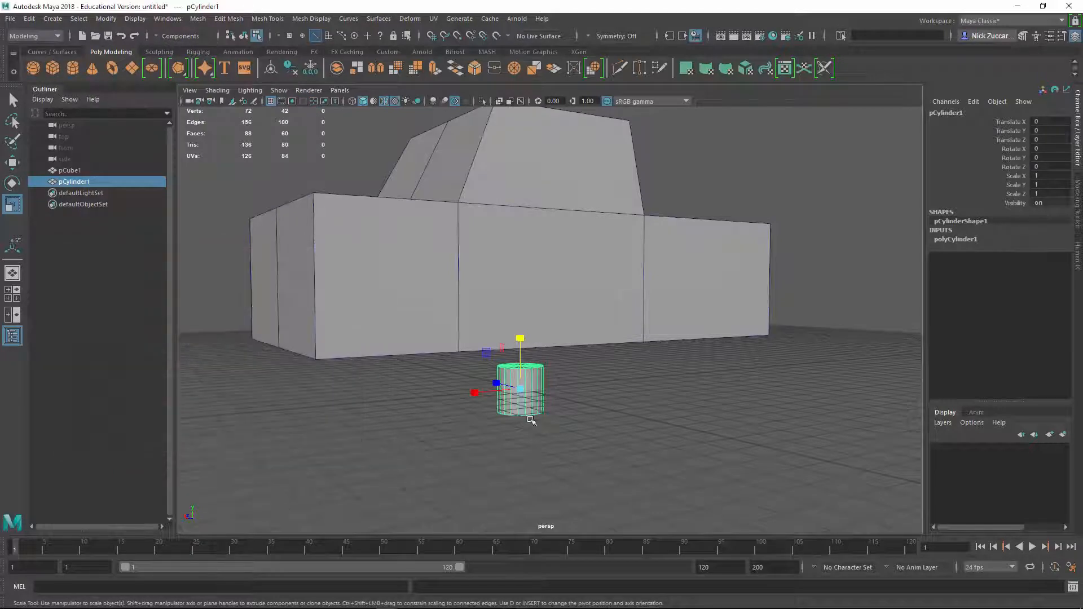
# Step: Rotate the cylinder about X and set its Rotate X to -90
pyautogui.keyDown('alt'); pyautogui.moveTo(584, 410); pyautogui.dragTo(624, 400); pyautogui.keyUp('alt')
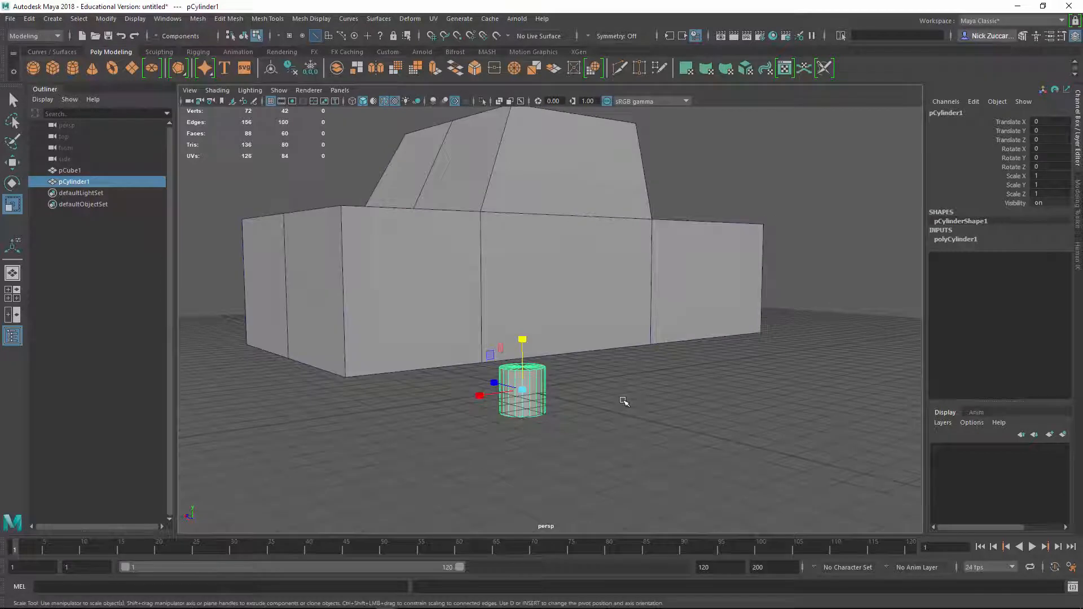
pyautogui.press('e')
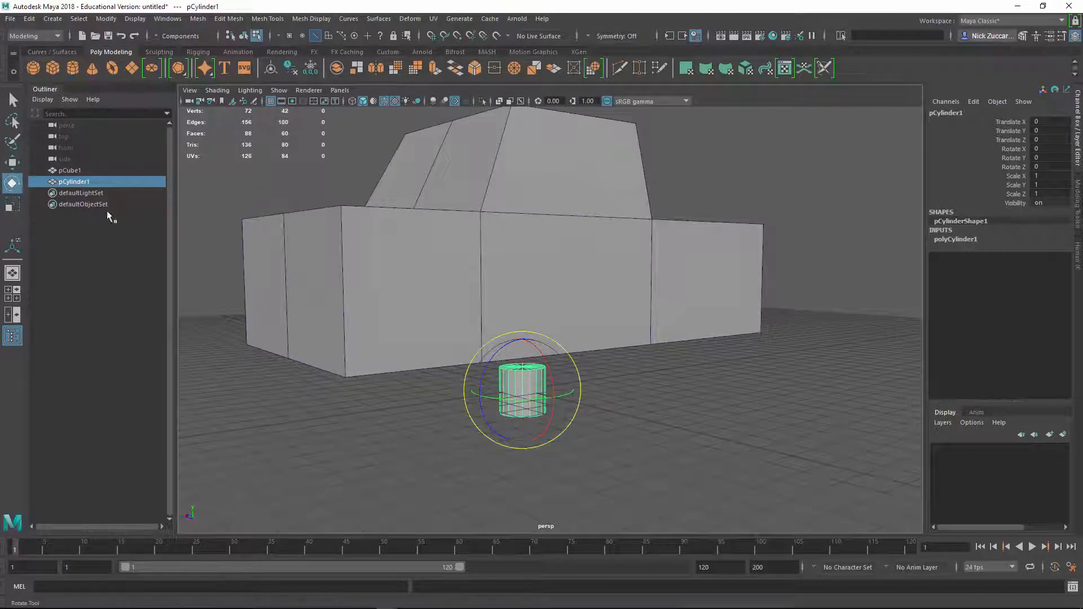
pyautogui.moveTo(545, 366); pyautogui.dragTo(555, 408)
pyautogui.hotkey('ctrl', 'z')
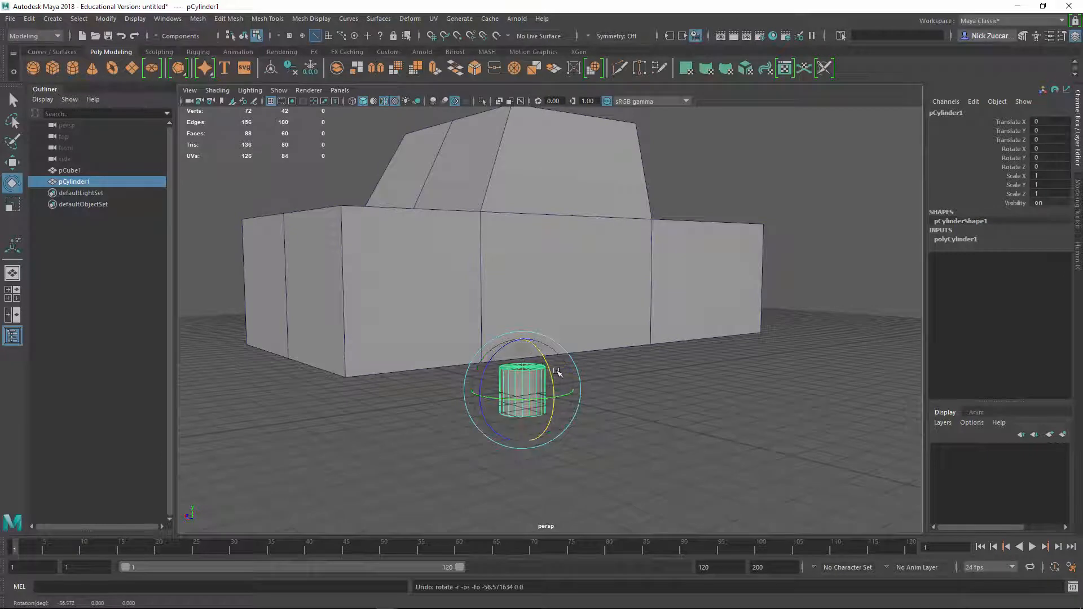
pyautogui.moveTo(547, 357); pyautogui.dragTo(551, 405)
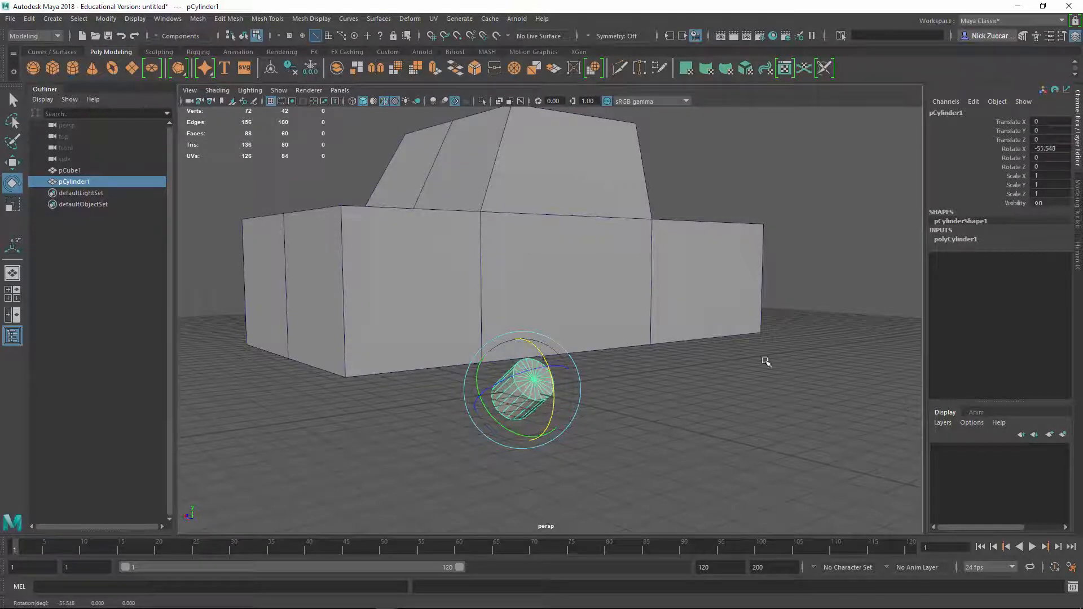
pyautogui.keyDown('alt'); pyautogui.moveTo(766, 362); pyautogui.dragTo(713, 389); pyautogui.keyUp('alt')
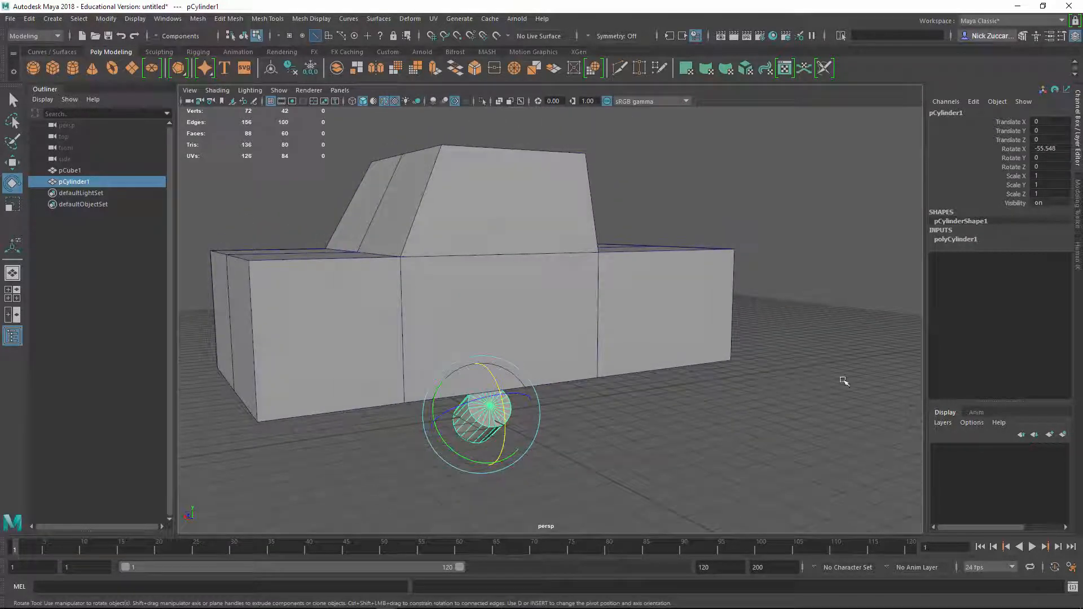
pyautogui.click(1060, 148)
pyautogui.write('-90')
pyautogui.press('Return')
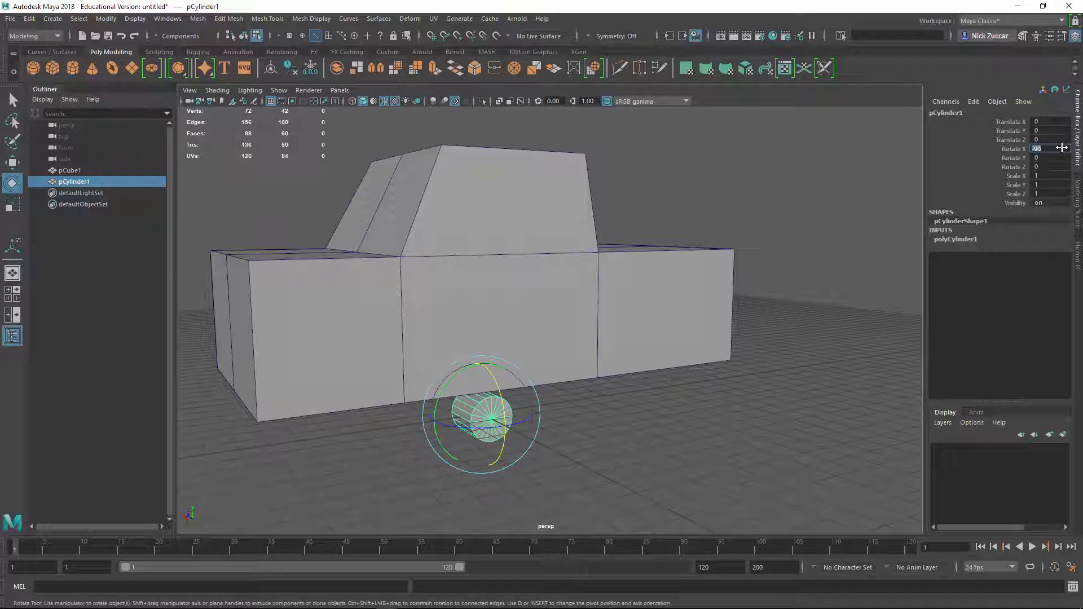
# Step: Move the cylinder to the body's lower front side at about X 5.9, Y 2.35, Z -3.69 and scale it uniformly to about 2.06
pyautogui.keyDown('alt'); pyautogui.moveTo(818, 319); pyautogui.dragTo(687, 389); pyautogui.keyUp('alt')
pyautogui.press('w')
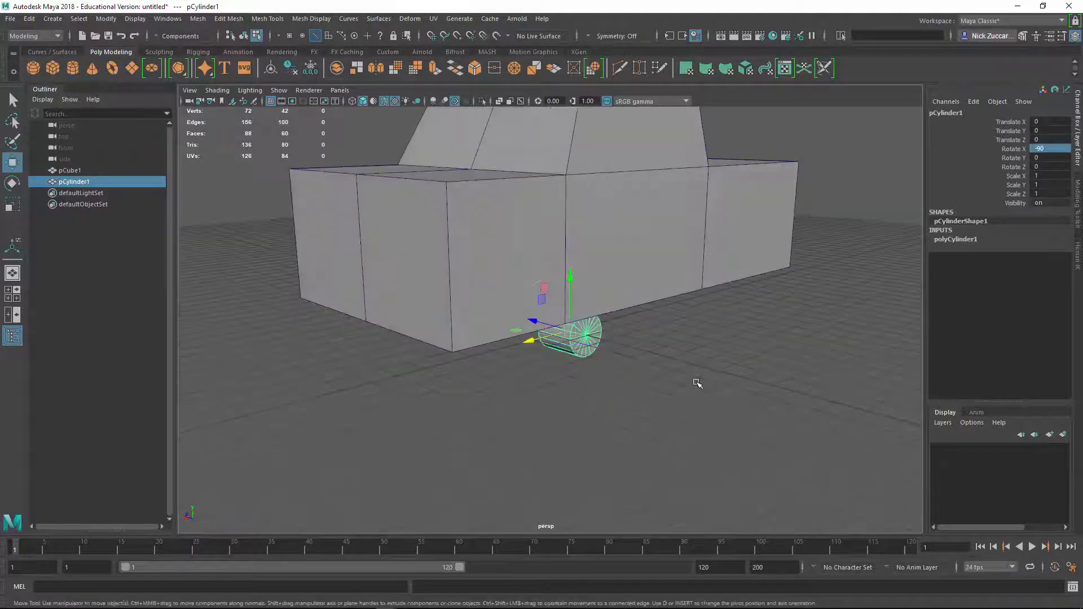
pyautogui.keyDown('alt'); pyautogui.moveTo(752, 359); pyautogui.dragTo(233, 236); pyautogui.keyUp('alt')
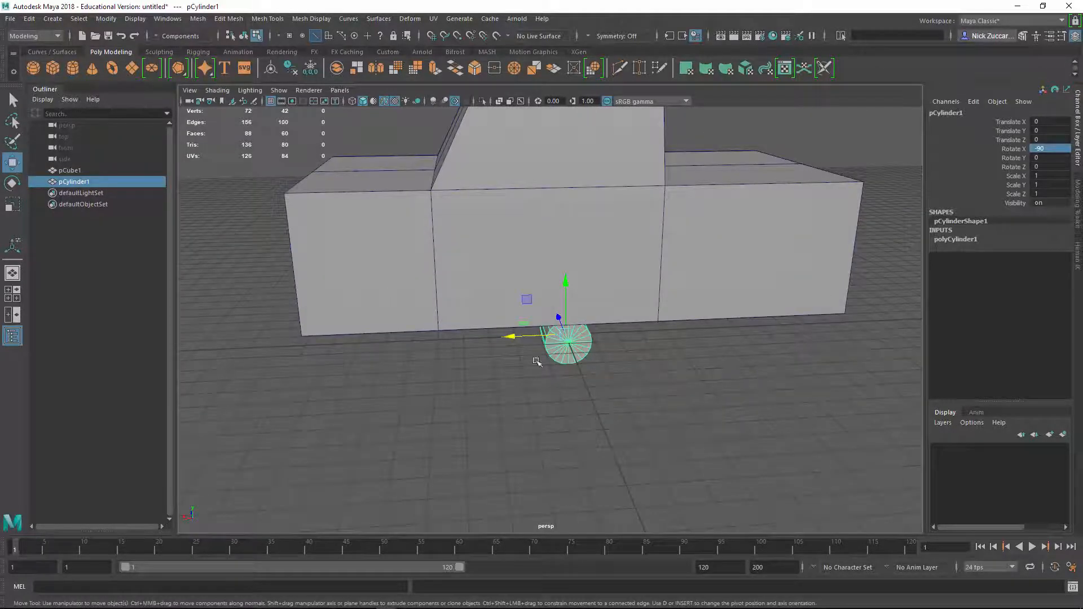
pyautogui.moveTo(512, 337); pyautogui.dragTo(525, 379)
pyautogui.moveTo(423, 304); pyautogui.dragTo(427, 244)
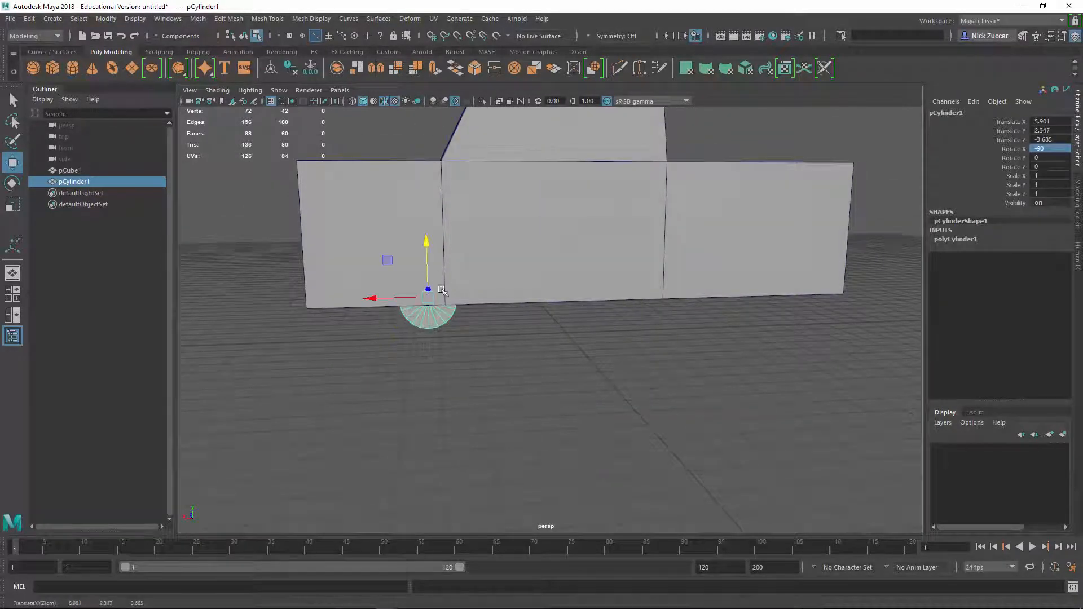
pyautogui.press('r')
pyautogui.moveTo(441, 301); pyautogui.dragTo(485, 334)
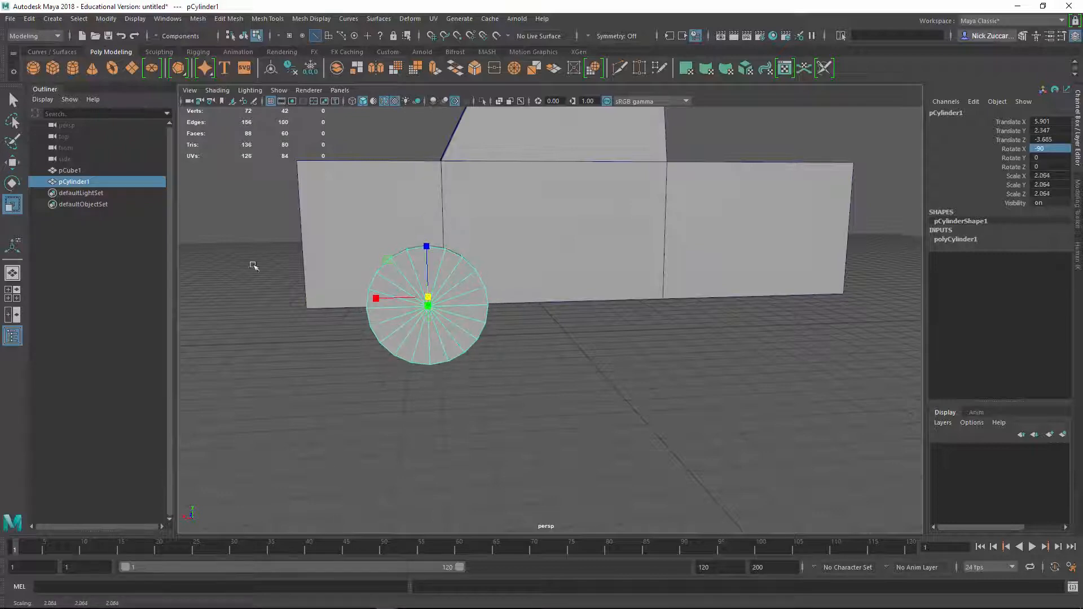
# Step: Thin the wheel to a Scale Y of about 1.19 and shift it to about X 7.09, Y 2.81, Z -4.4
pyautogui.keyDown('alt'); pyautogui.moveTo(361, 299); pyautogui.dragTo(389, 217); pyautogui.keyUp('alt')
pyautogui.press('w')
pyautogui.moveTo(353, 273); pyautogui.dragTo(320, 274)
pyautogui.keyDown('alt'); pyautogui.moveTo(393, 299); pyautogui.dragTo(370, 295); pyautogui.keyUp('alt')
pyautogui.keyDown('alt'); pyautogui.moveTo(389, 299); pyautogui.dragTo(531, 357); pyautogui.keyUp('alt')
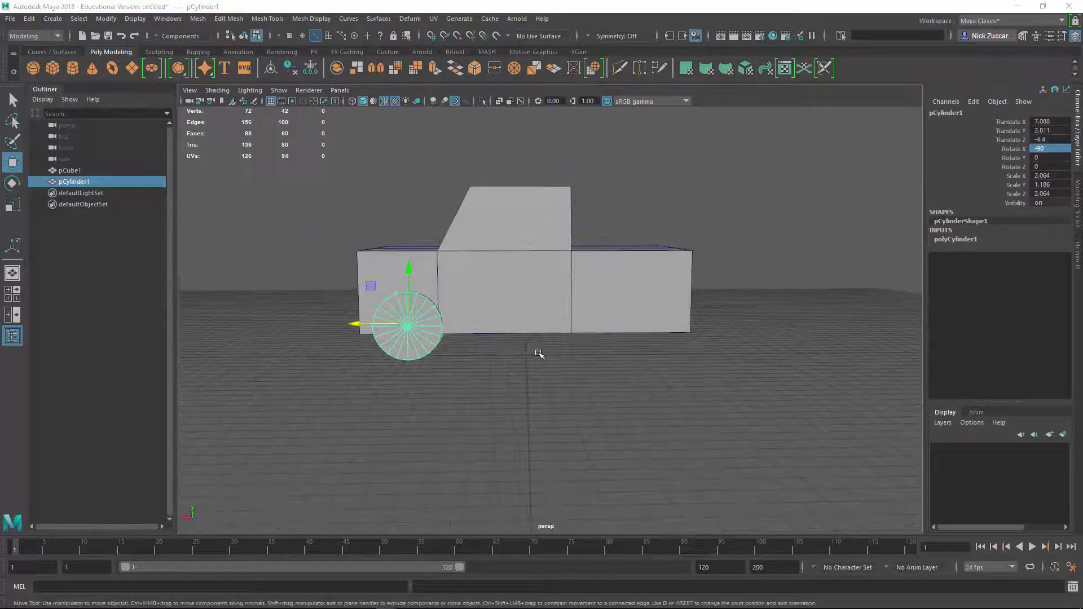
# Step: In the four-view layout, enlarge the wheel to about 2.62 by 1.5 by 2.62 scale and adjust its height to about Y 2.67
pyautogui.press('space')
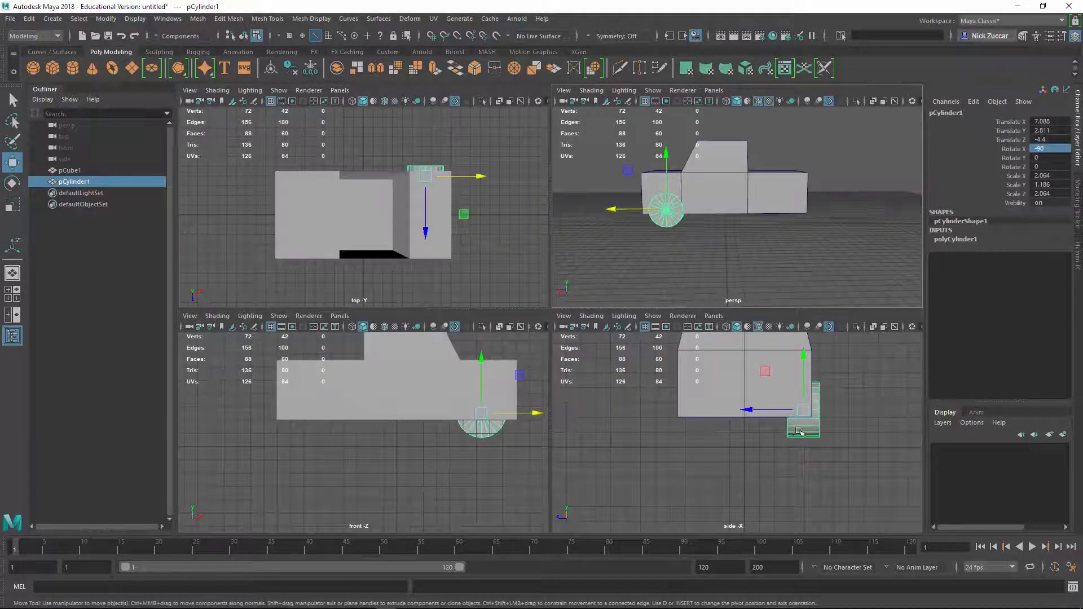
pyautogui.keyDown('alt'); pyautogui.moveTo(799, 431); pyautogui.dragTo(799, 462, button='middle'); pyautogui.keyUp('alt')
pyautogui.keyDown('alt'); pyautogui.moveTo(440, 392); pyautogui.dragTo(405, 426, button='middle'); pyautogui.keyUp('alt')
pyautogui.moveTo(809, 446); pyautogui.dragTo(824, 448)
pyautogui.press('r')
pyautogui.press('w')
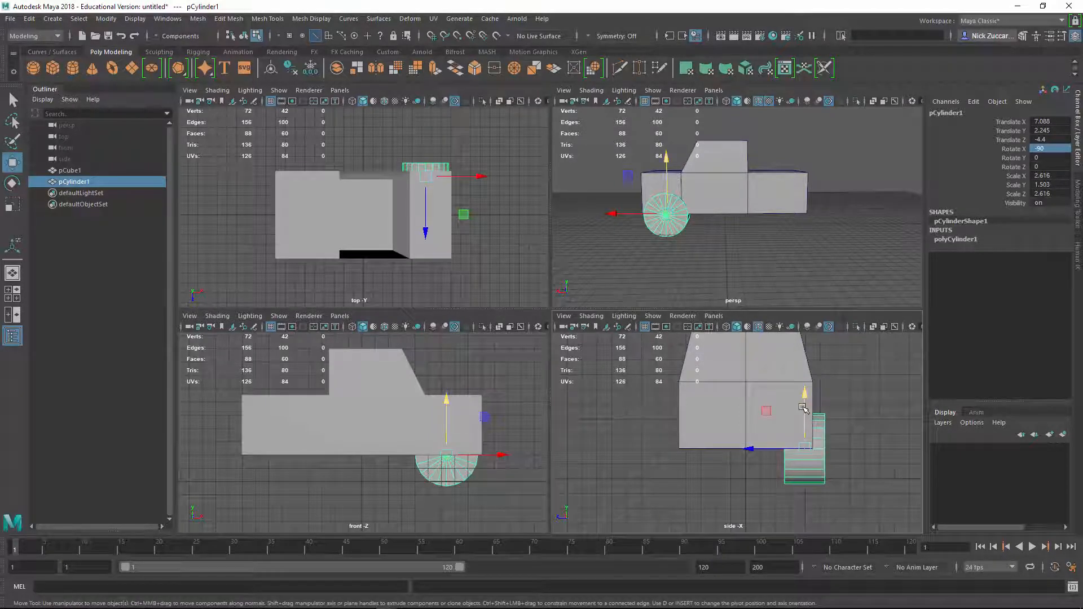
pyautogui.moveTo(803, 407); pyautogui.dragTo(818, 398)
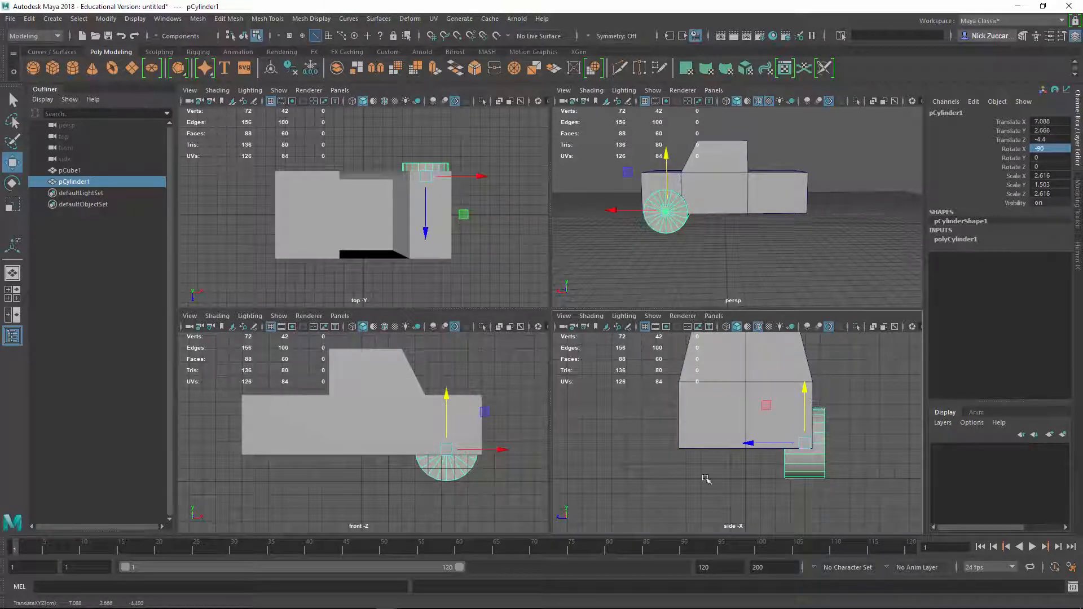
# Step: Return to the full perspective view, switch to object selection and move the front wheel along X to about 6.0
pyautogui.keyDown('alt'); pyautogui.moveTo(732, 221); pyautogui.dragTo(763, 273); pyautogui.keyUp('alt')
pyautogui.click(779, 265)
pyautogui.press('space')
pyautogui.keyDown('alt'); pyautogui.moveTo(618, 382); pyautogui.dragTo(445, 360); pyautogui.keyUp('alt')
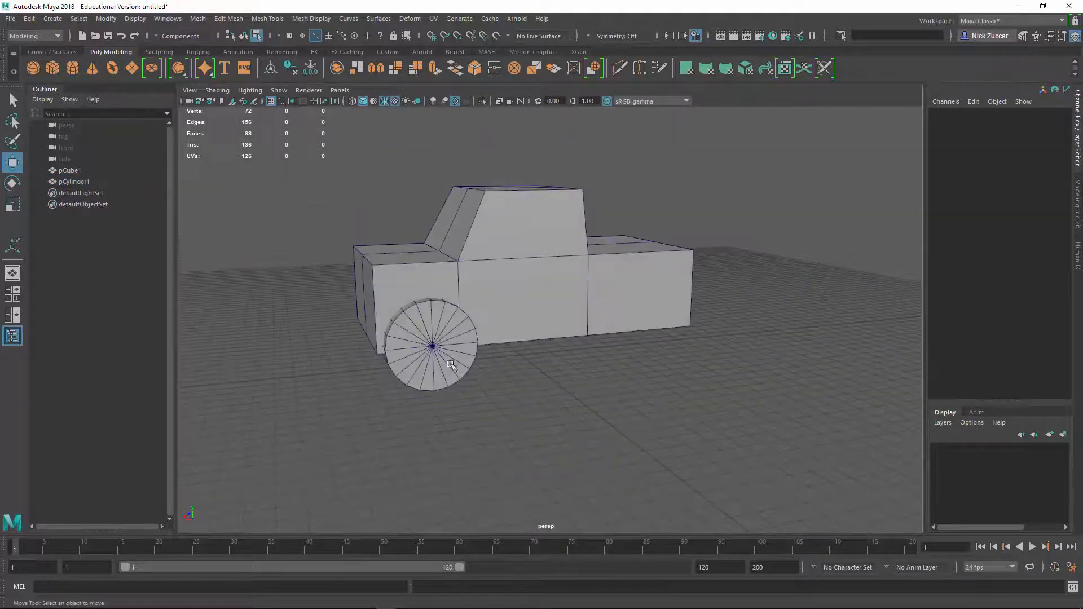
pyautogui.press('F8')
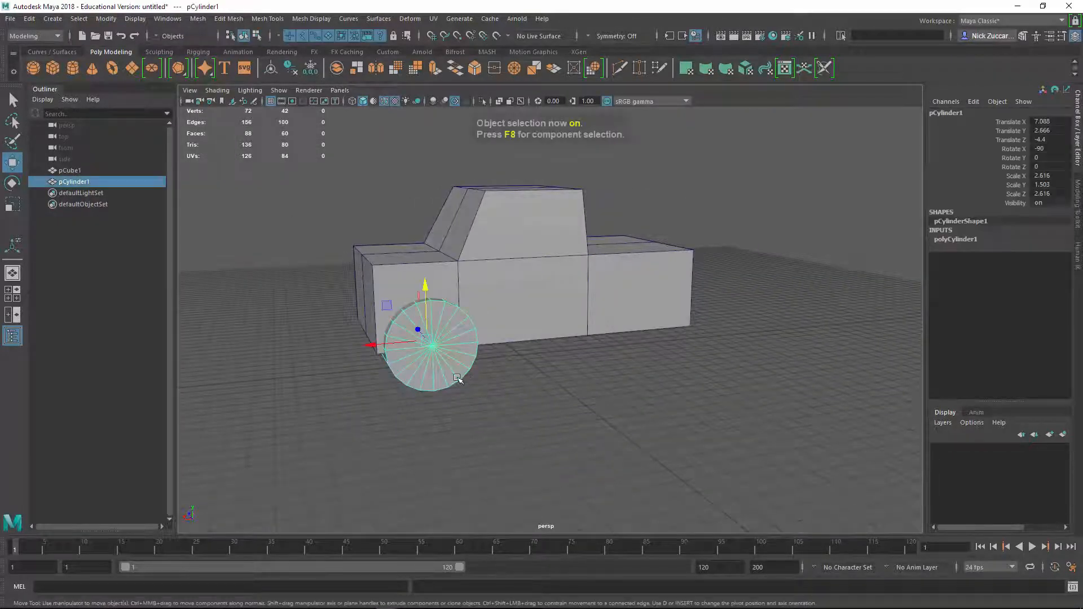
pyautogui.rightClick(434, 356)
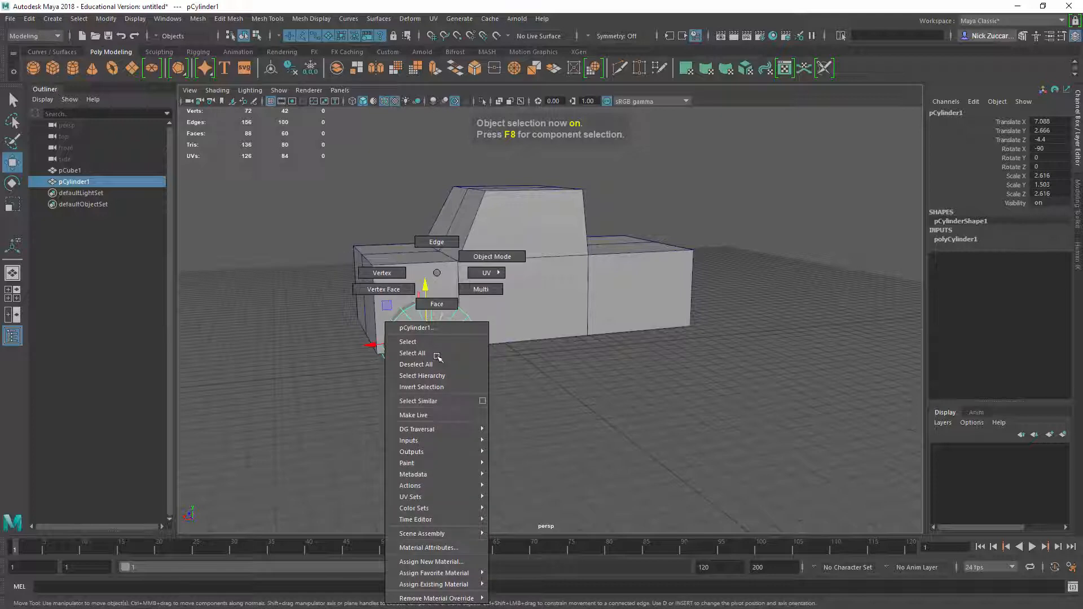
pyautogui.moveTo(437, 356); pyautogui.dragTo(482, 257, button='right')
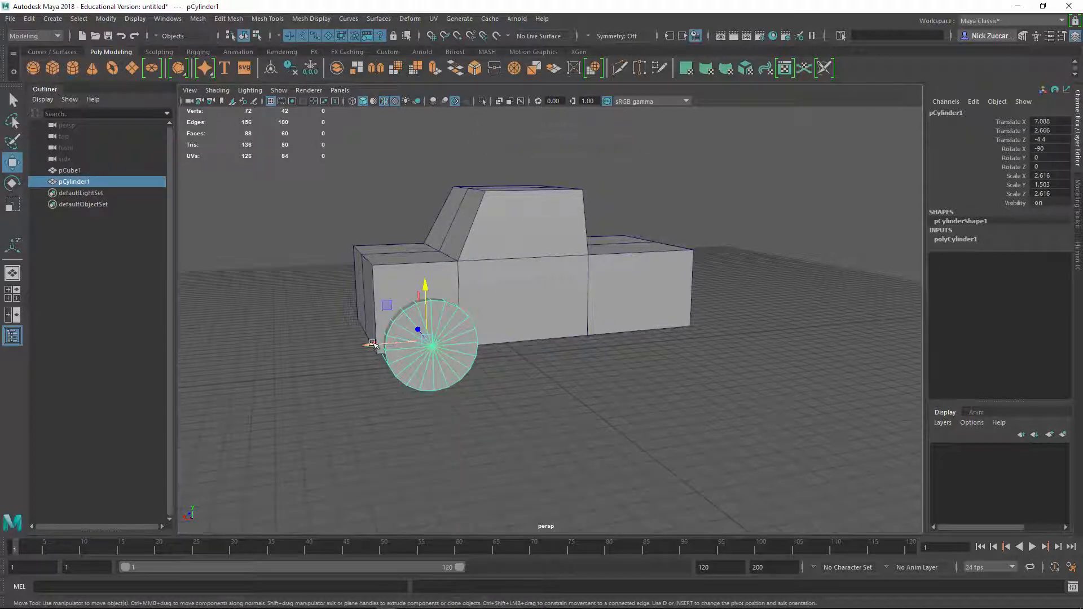
pyautogui.moveTo(373, 343); pyautogui.dragTo(567, 391)
pyautogui.click(568, 401)
pyautogui.click(504, 356)
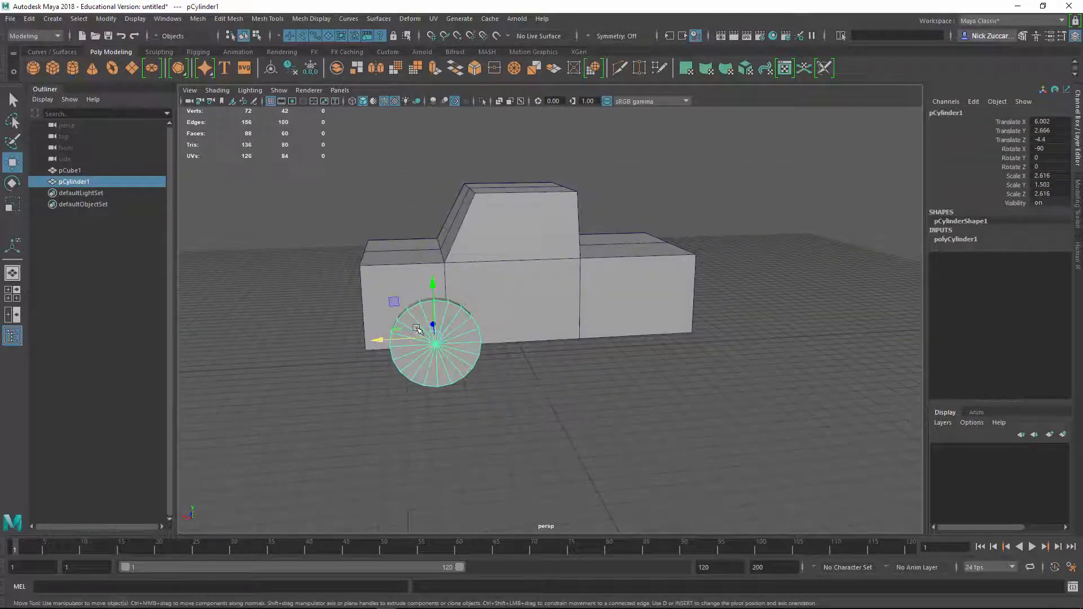
# Step: Duplicate the front wheel and place the copy below the rear of the body at about X -5.78
pyautogui.click(29, 19)
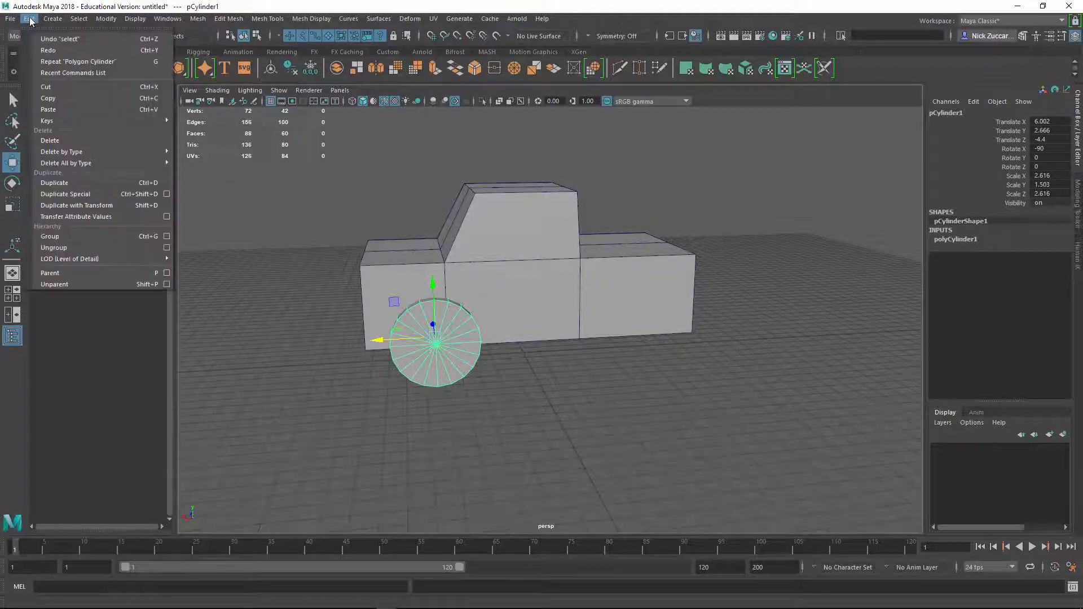
pyautogui.click(91, 180)
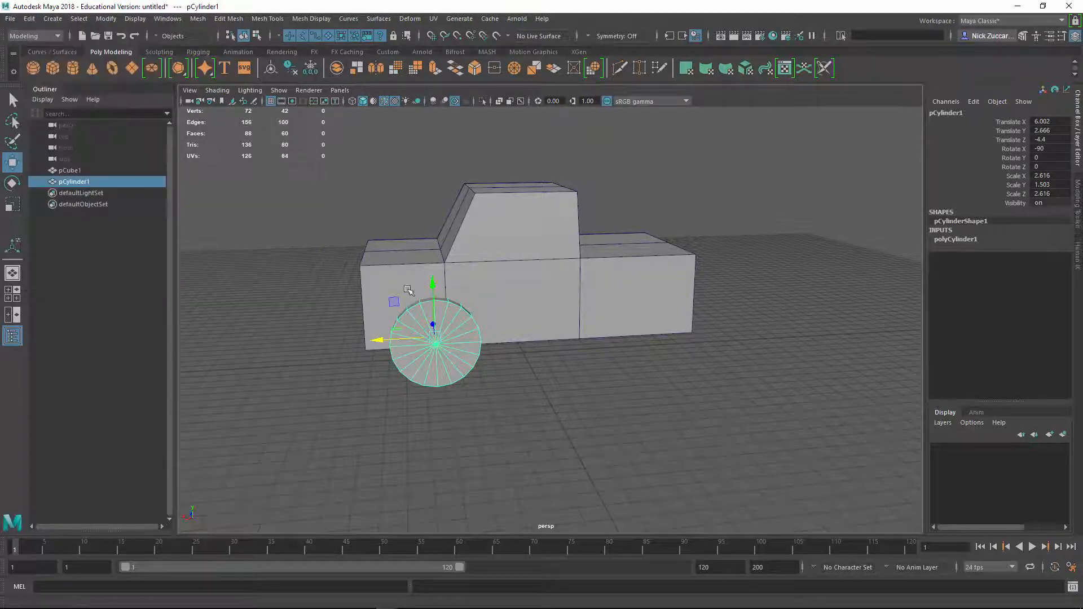
pyautogui.moveTo(377, 339); pyautogui.dragTo(578, 356)
pyautogui.hotkey('ctrl', 'd')
pyautogui.moveTo(643, 381)
pyautogui.keyDown('alt'); pyautogui.mouseDown()
pyautogui.moveTo(522, 384)
pyautogui.moveTo(648, 383)
pyautogui.mouseUp(); pyautogui.keyUp('alt')
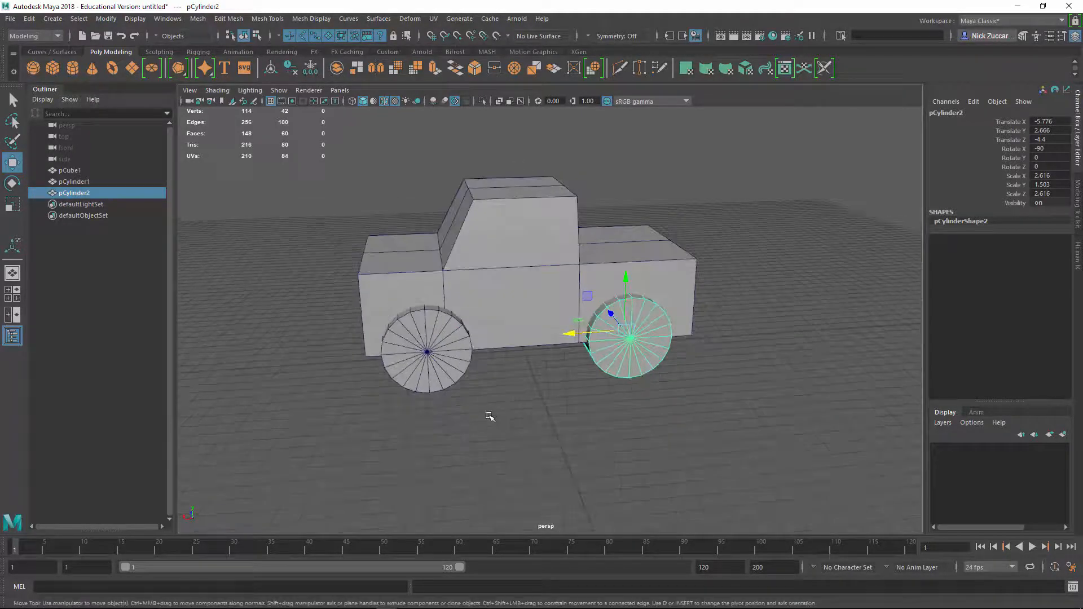
pyautogui.click(529, 428)
# Step: Rename the car body cube as Body
pyautogui.keyDown('alt'); pyautogui.moveTo(405, 325); pyautogui.dragTo(298, 268); pyautogui.keyUp('alt')
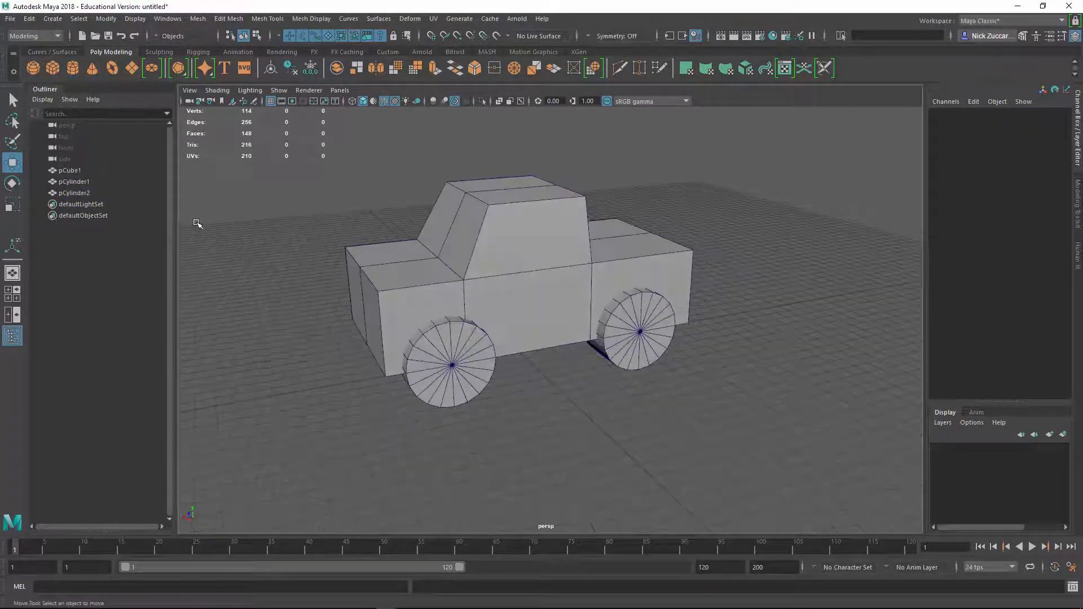
pyautogui.doubleClick(76, 169)
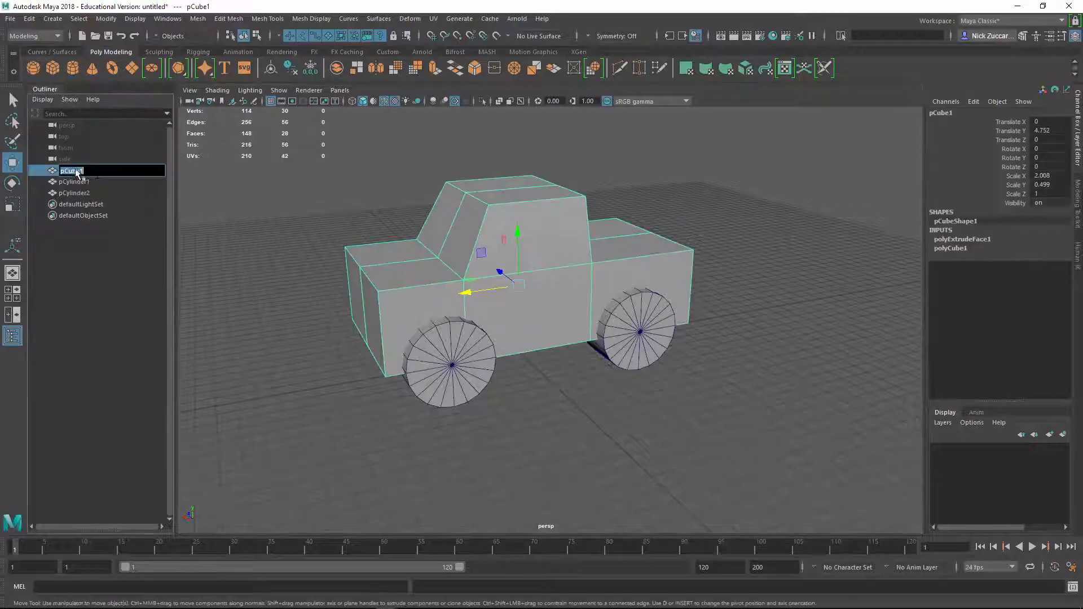
pyautogui.moveTo(85, 171); pyautogui.dragTo(65, 171)
pyautogui.write('Body')
pyautogui.press('Return')
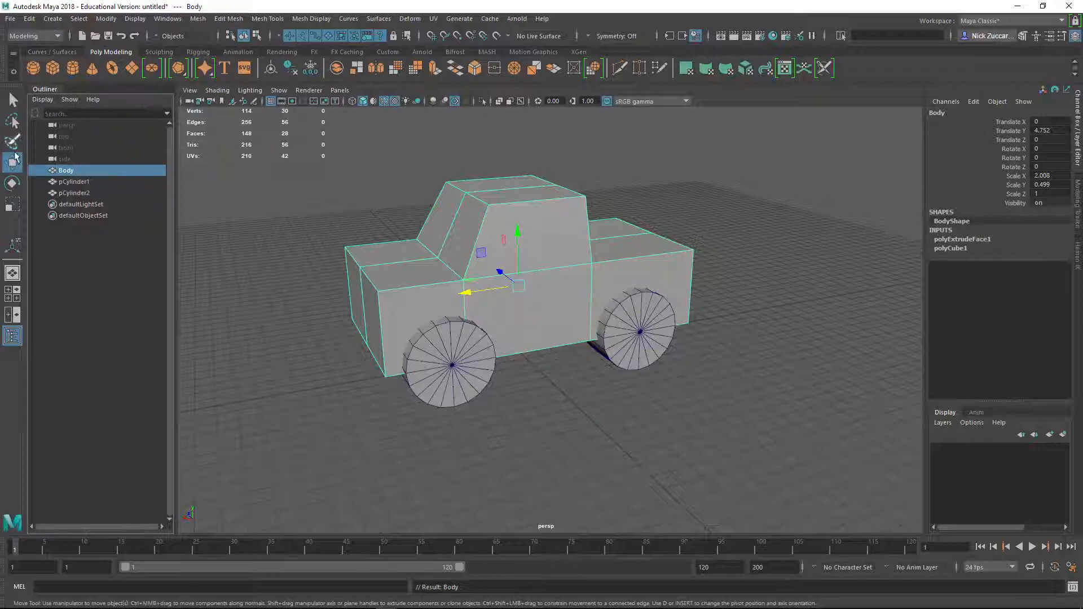
# Step: Rename the front wheel cylinder as Wheel_Front_L
pyautogui.click(74, 182)
pyautogui.doubleClick(78, 182)
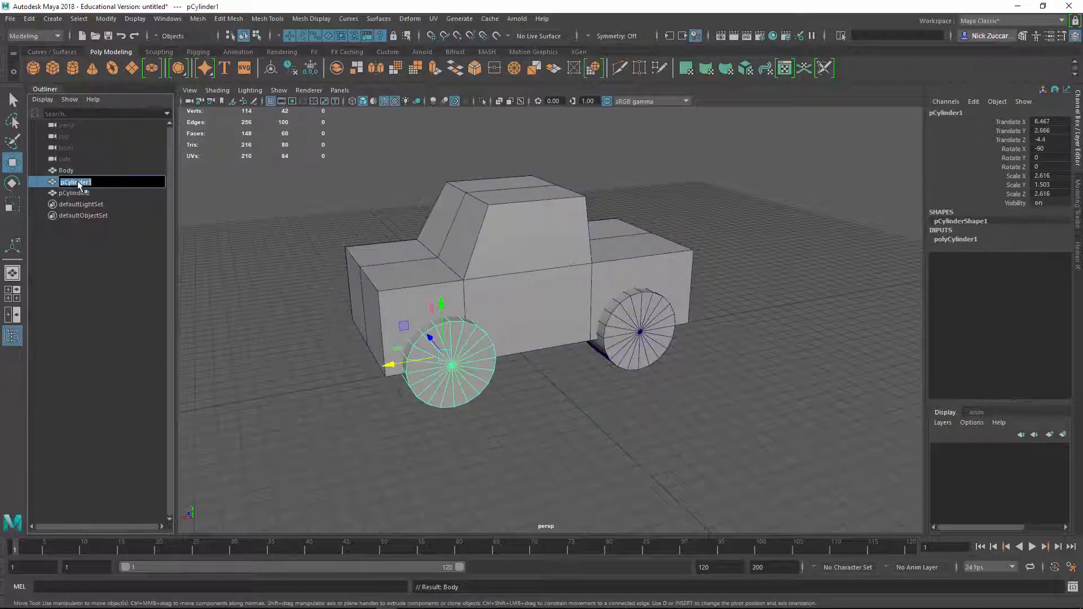
pyautogui.write('Whl')
pyautogui.press('Return')
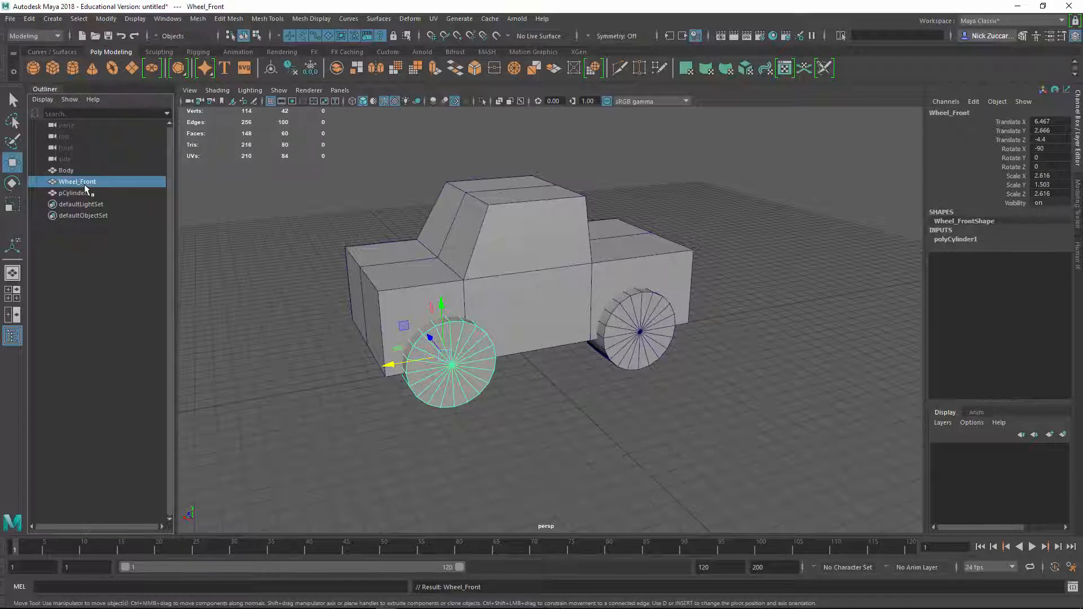
pyautogui.doubleClick(85, 183)
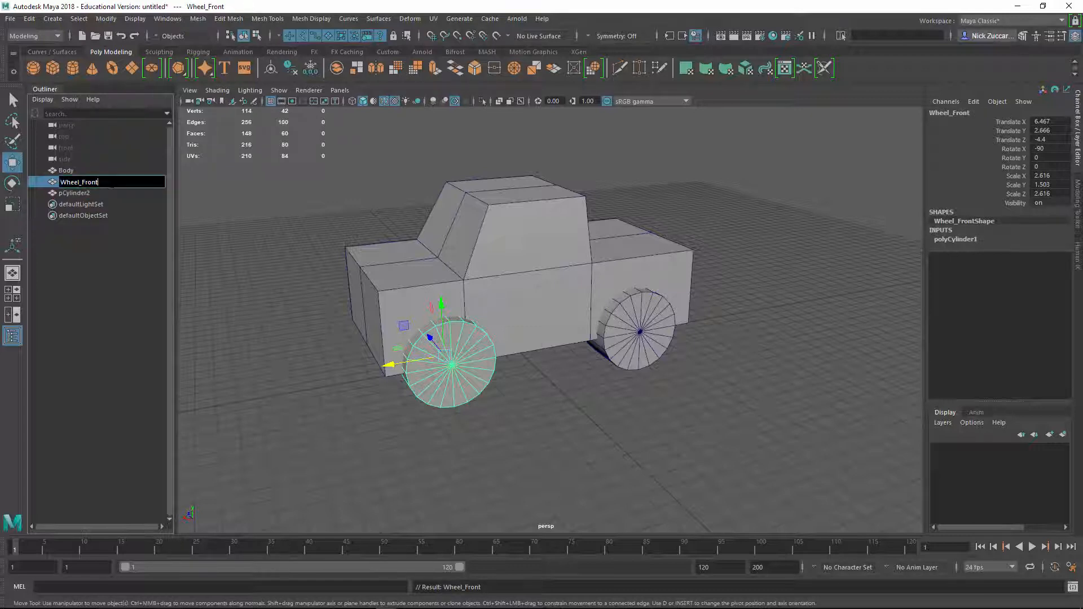
pyautogui.write('_L')
pyautogui.press('Return')
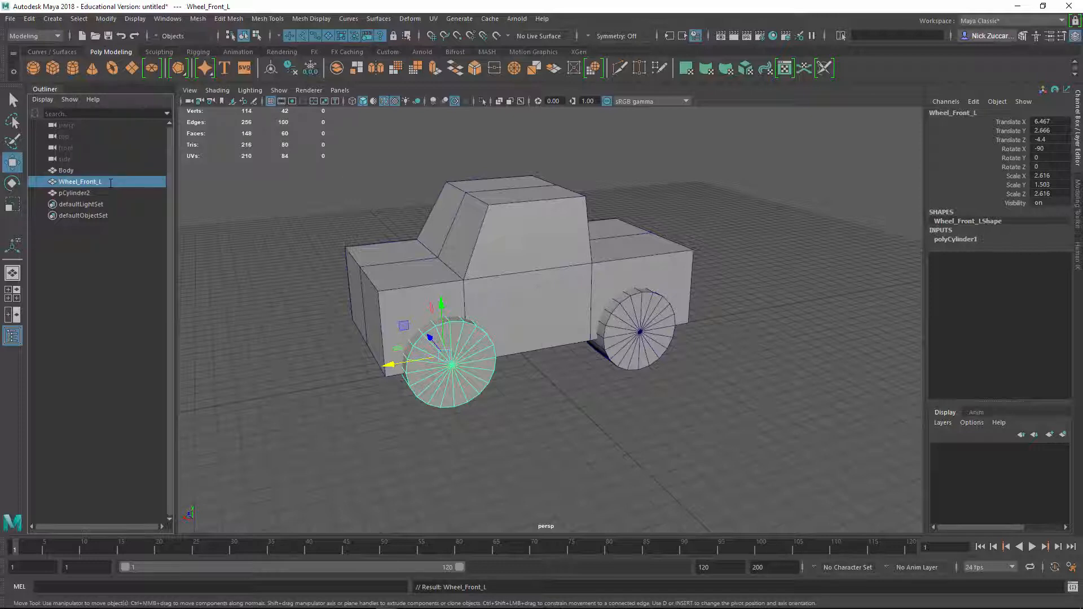
# Step: Reuse the front wheel's name for the rear wheel cylinder, changing it to Wheel_Back_L
pyautogui.doubleClick(80, 184)
pyautogui.hotkey('ctrl', 'c')
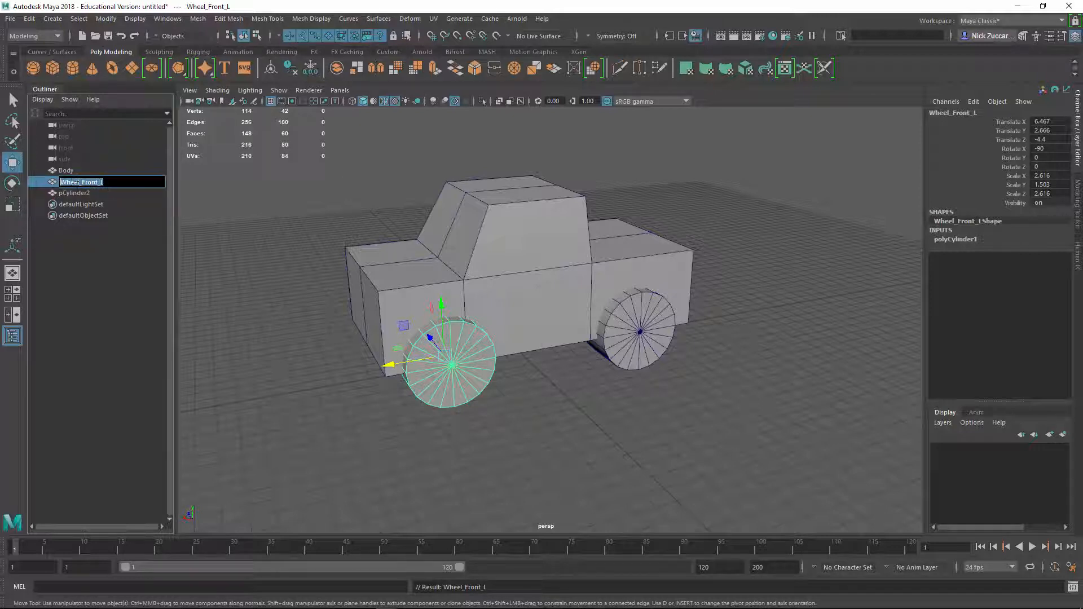
pyautogui.doubleClick(81, 193)
pyautogui.hotkey('ctrl', 'v')
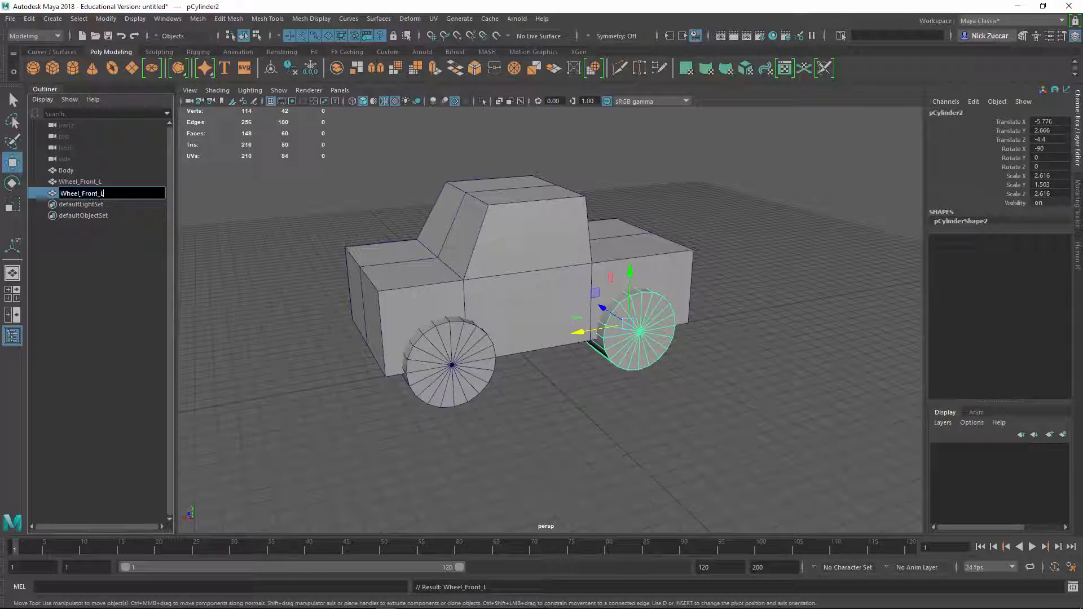
pyautogui.moveTo(98, 194); pyautogui.dragTo(89, 194)
pyautogui.write('Back')
pyautogui.press('Return')
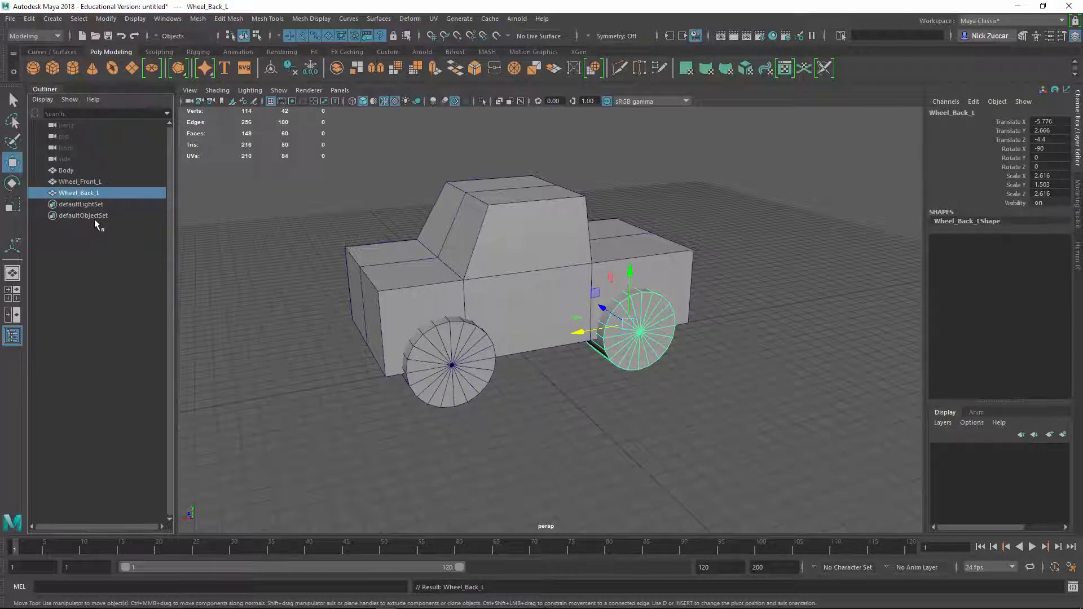
pyautogui.click(217, 245)
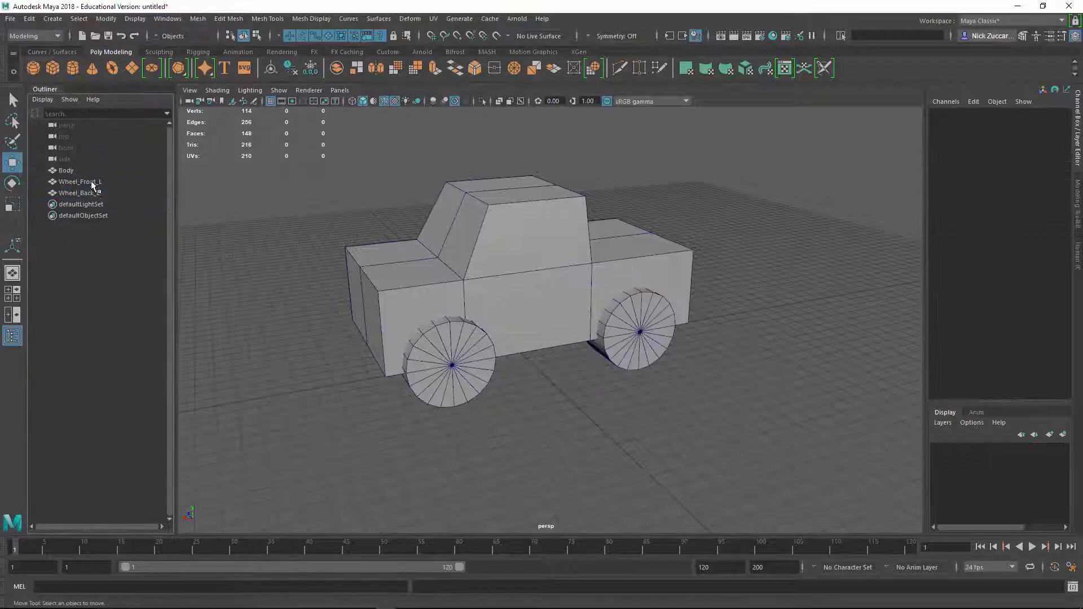
# Step: Group Body, Wheel_Front_L and Wheel_Back_L together and name the group Truk
pyautogui.keyDown('alt'); pyautogui.moveTo(194, 209); pyautogui.dragTo(432, 296); pyautogui.keyUp('alt')
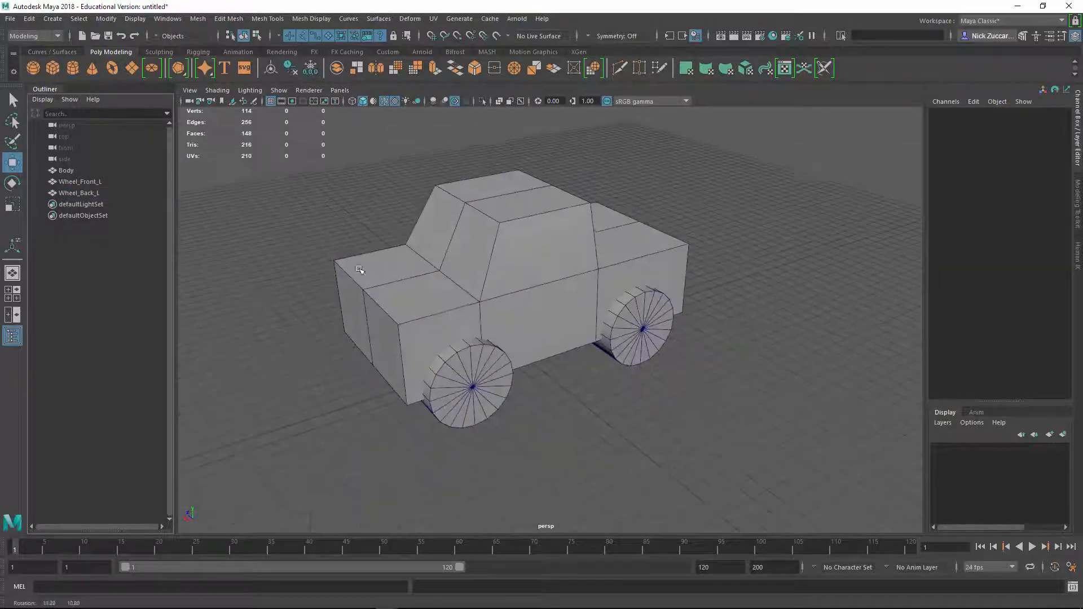
pyautogui.click(65, 170)
pyautogui.keyDown('shift'); pyautogui.click(76, 192); pyautogui.keyUp('shift')
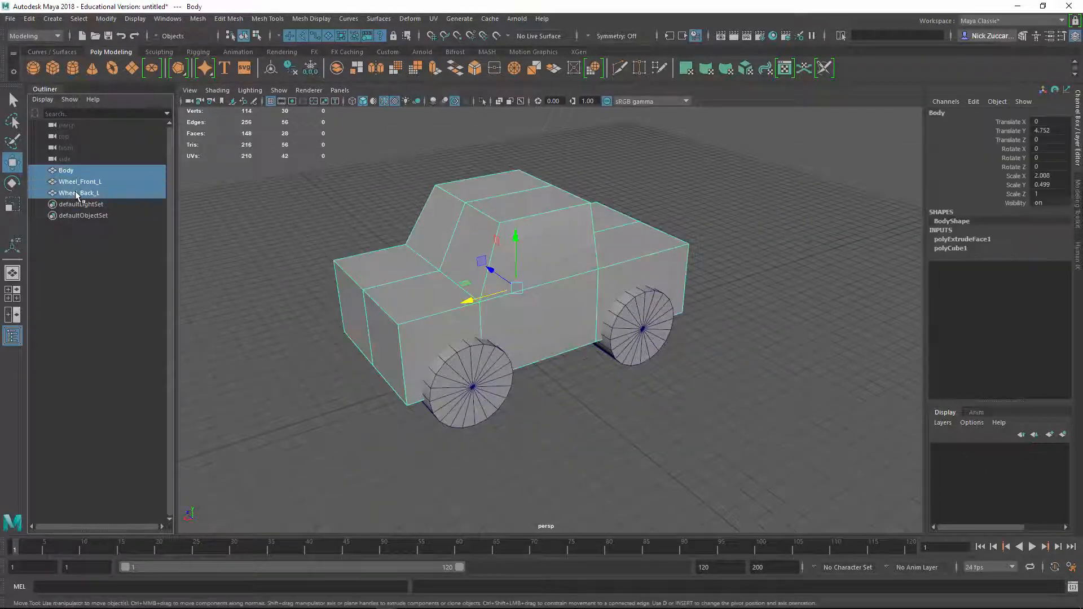
pyautogui.click(66, 170)
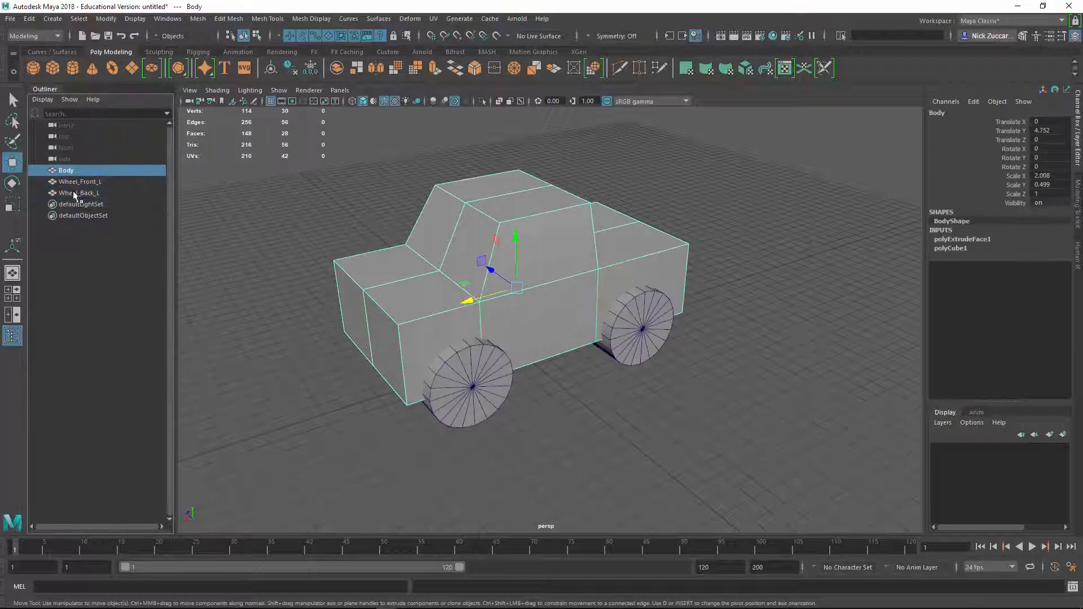
pyautogui.keyDown('shift'); pyautogui.click(76, 192); pyautogui.keyUp('shift')
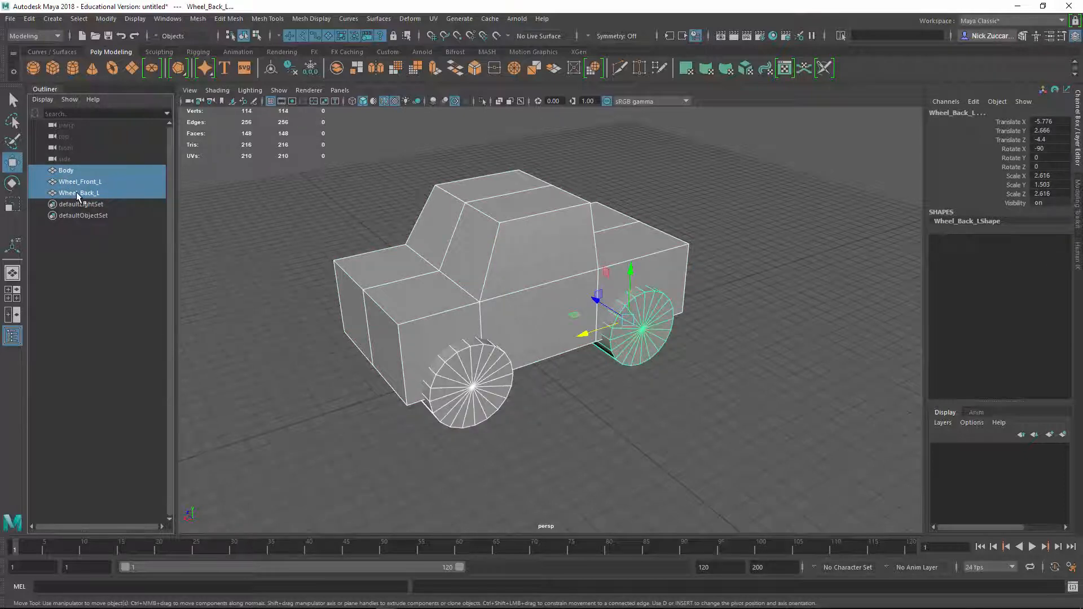
pyautogui.click(32, 20)
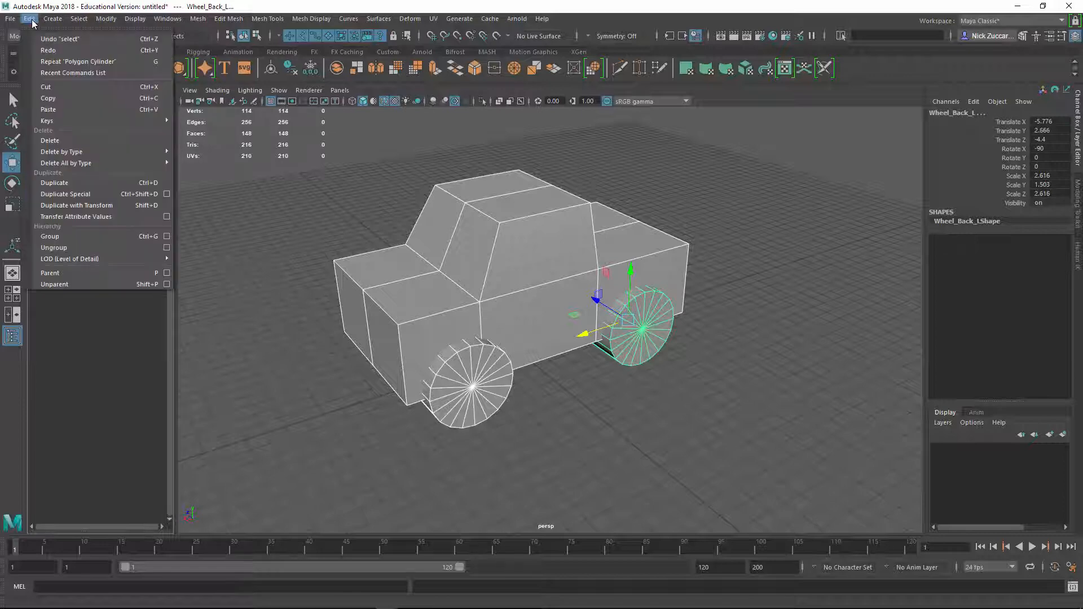
pyautogui.click(78, 236)
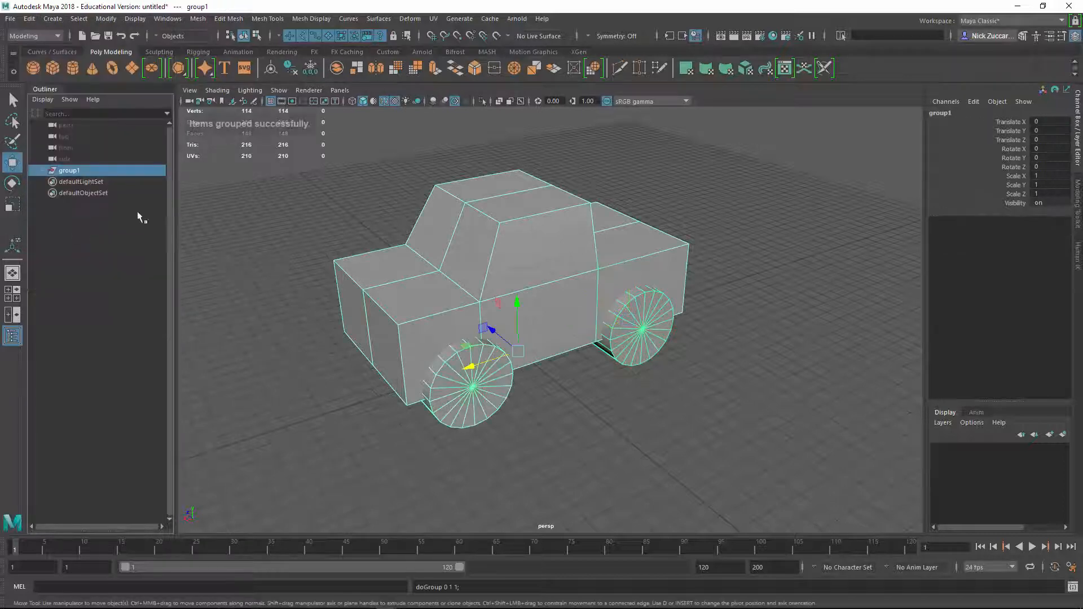
pyautogui.doubleClick(69, 171)
pyautogui.write('Truk')
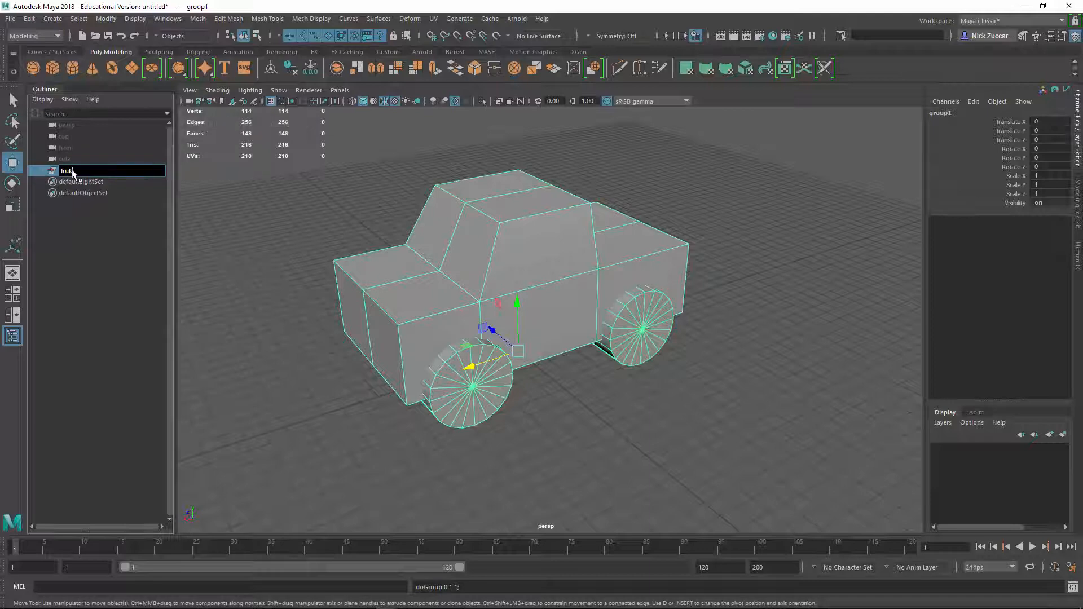
pyautogui.press('Return')
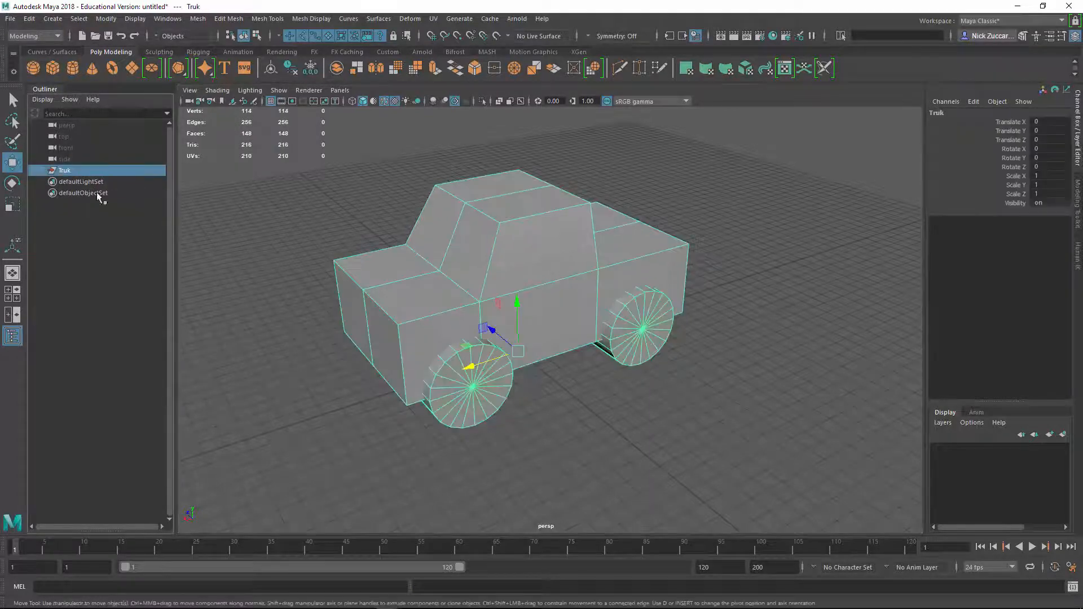
# Step: Try moving the whole Truk group along X and undo the move
pyautogui.keyDown('alt'); pyautogui.moveTo(395, 242); pyautogui.dragTo(445, 322); pyautogui.keyUp('alt')
pyautogui.moveTo(520, 331); pyautogui.dragTo(539, 315)
pyautogui.hotkey('ctrl', 'z')
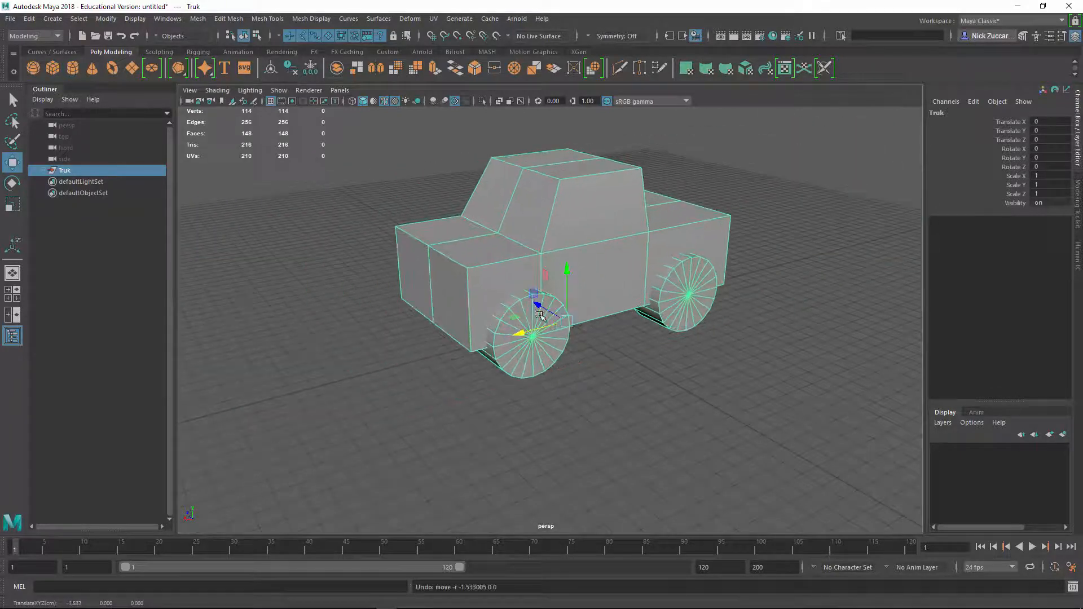
# Step: Expand the Truk group and try shifting only Wheel_Front_L along X
pyautogui.click(44, 170)
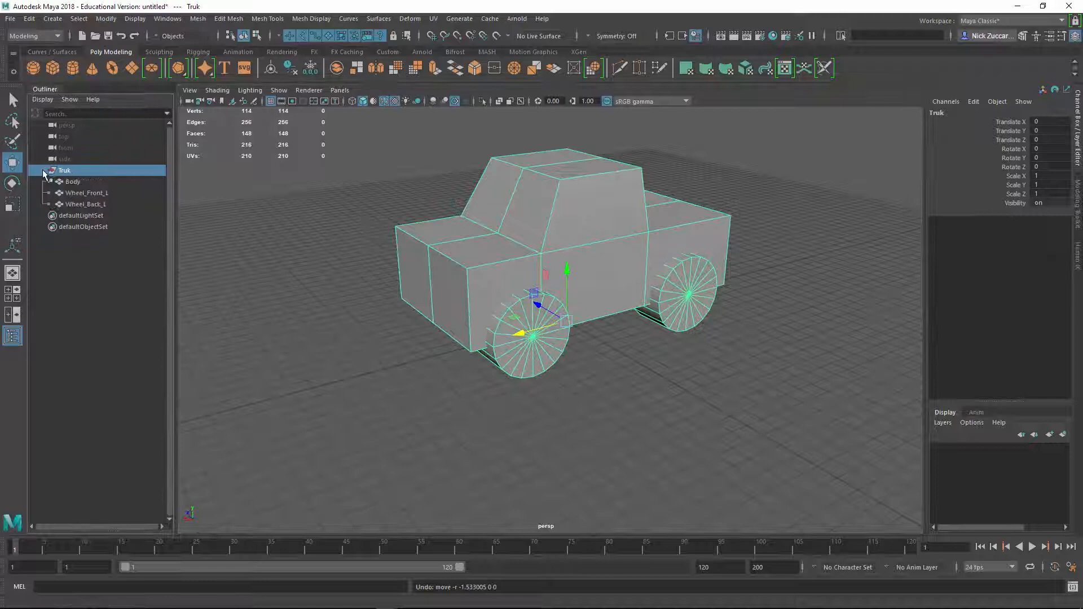
pyautogui.click(86, 193)
pyautogui.moveTo(471, 340)
pyautogui.mouseDown()
pyautogui.moveTo(495, 333)
pyautogui.moveTo(475, 342)
pyautogui.mouseUp()
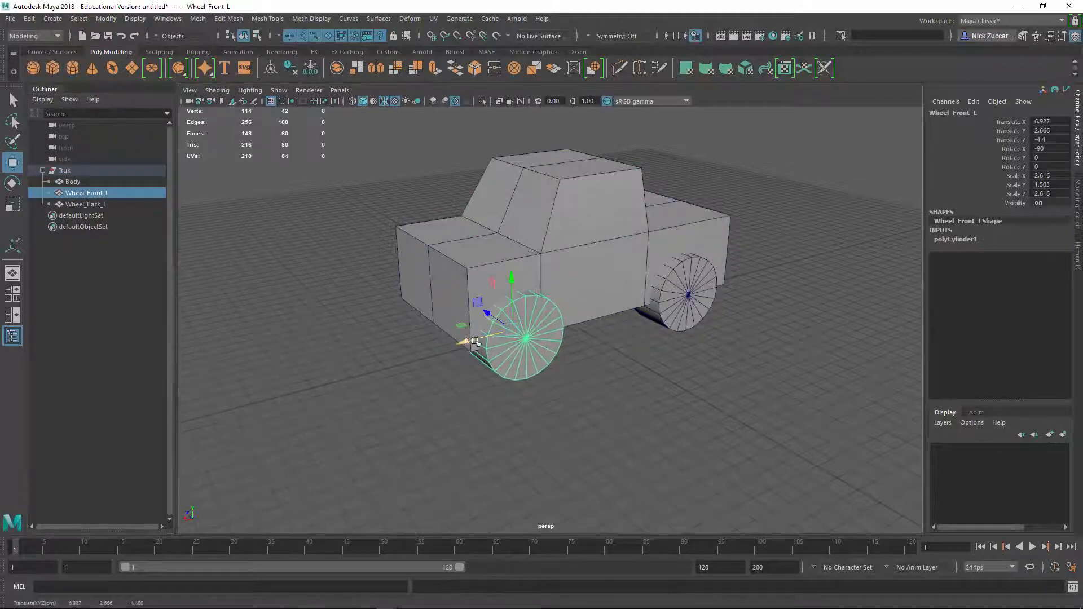
pyautogui.keyDown('alt'); pyautogui.moveTo(684, 394); pyautogui.dragTo(520, 377); pyautogui.keyUp('alt')
pyautogui.click(591, 385)
pyautogui.click(526, 375)
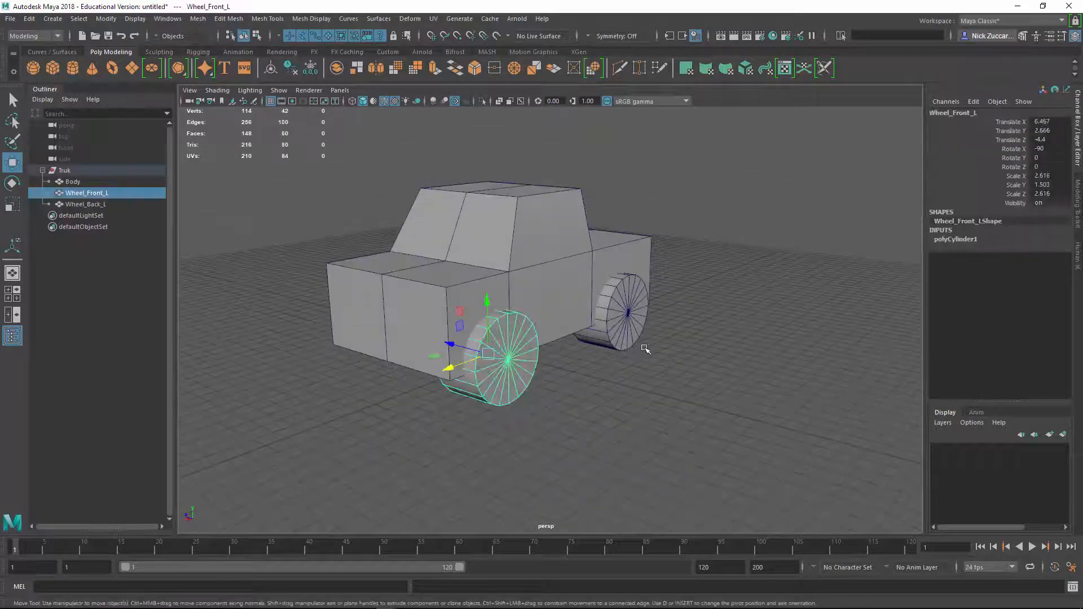
# Step: Delete the construction history of all objects in the scene and check the rear wheel and body
pyautogui.keyDown('alt'); pyautogui.moveTo(646, 349); pyautogui.dragTo(638, 365); pyautogui.keyUp('alt')
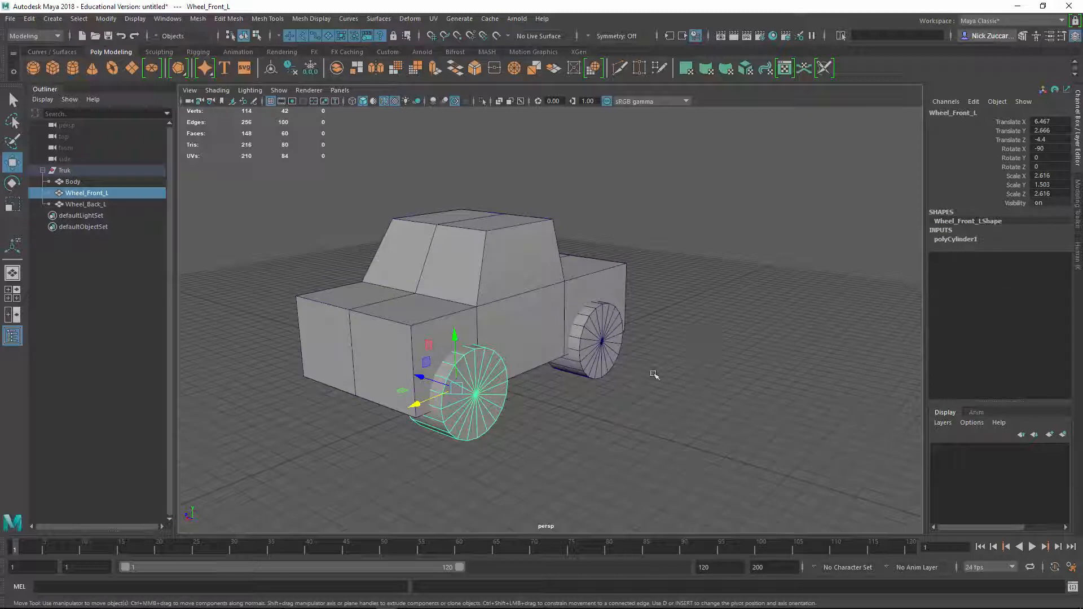
pyautogui.click(30, 18)
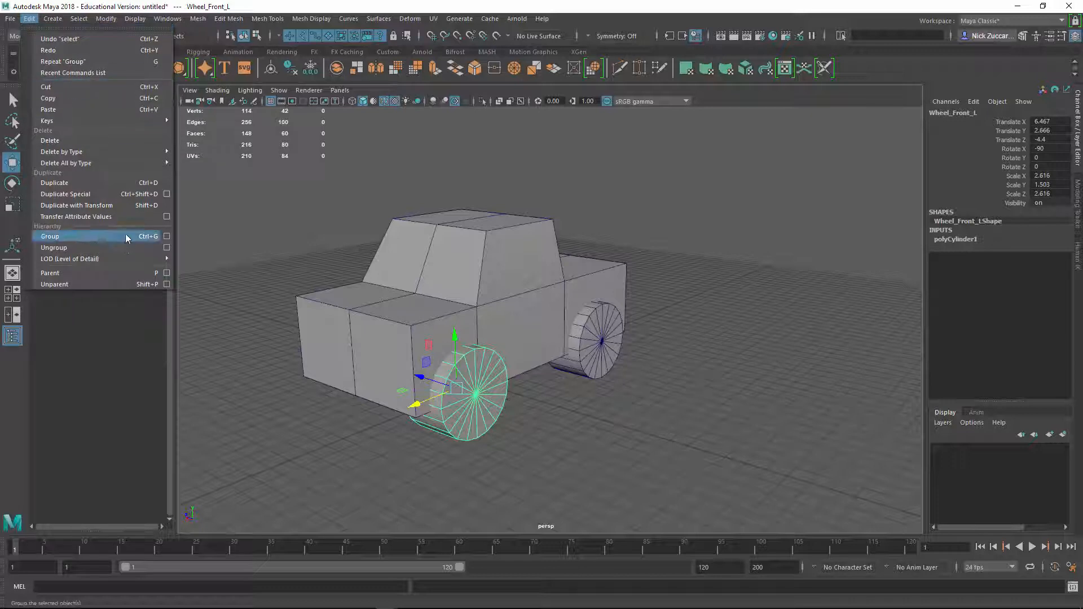
pyautogui.moveTo(110, 164)
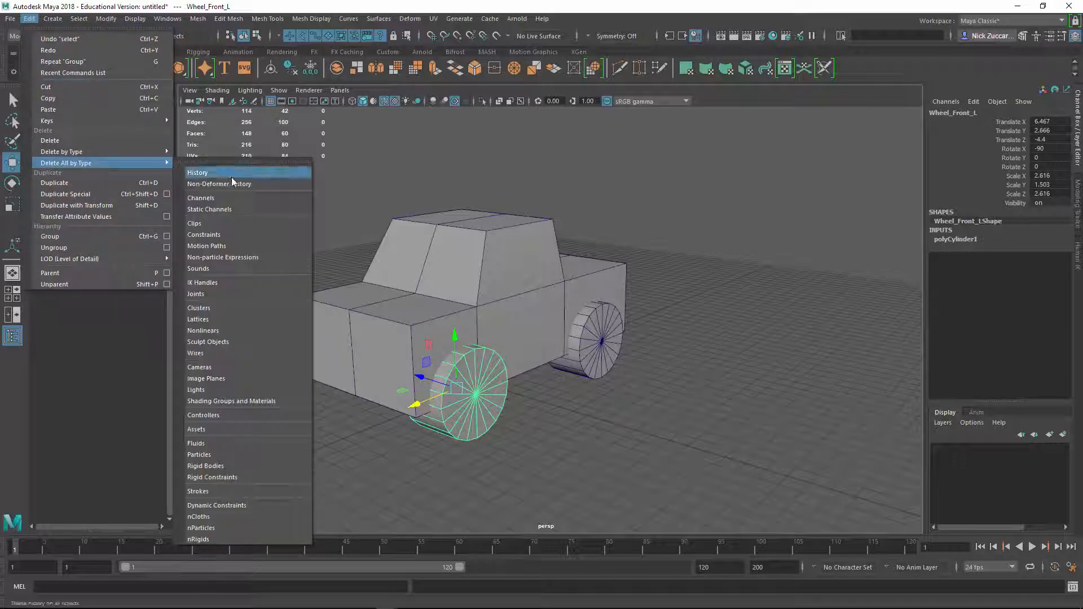
pyautogui.click(197, 172)
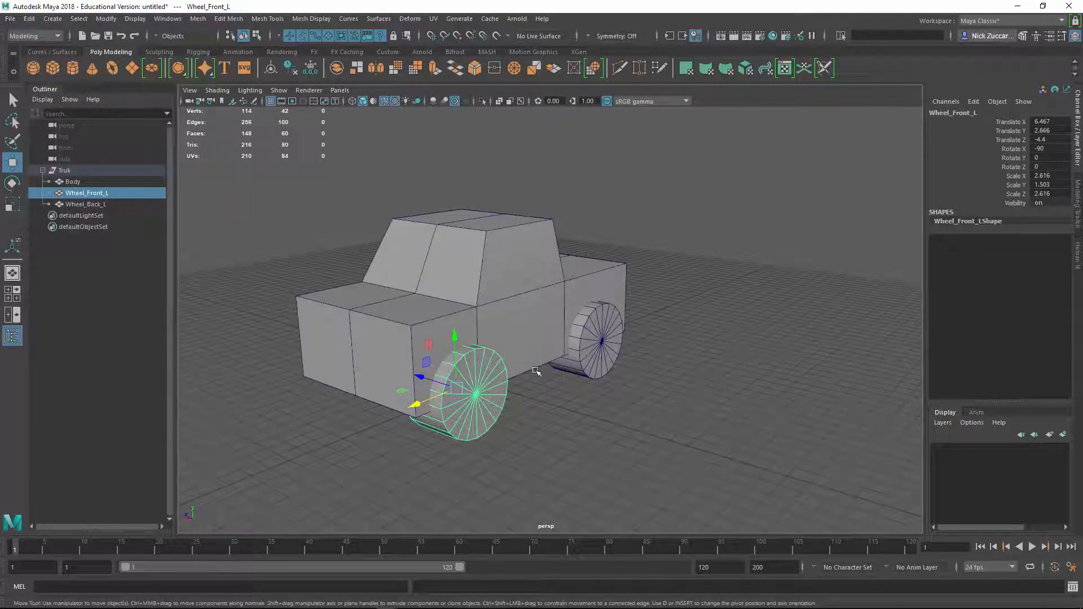
pyautogui.click(593, 347)
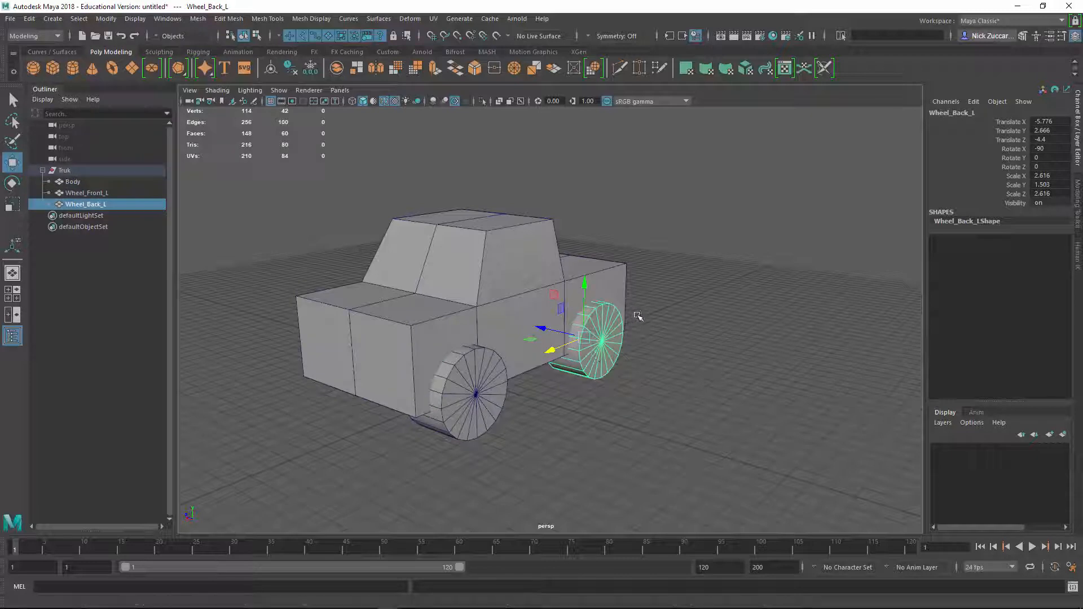
pyautogui.click(504, 258)
pyautogui.click(730, 313)
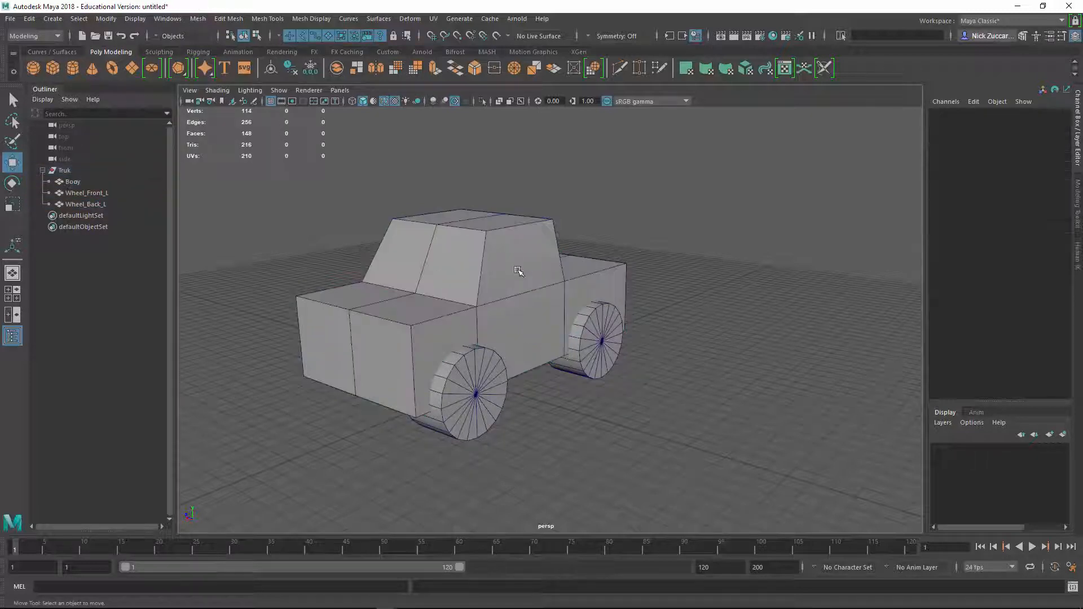
# Step: Freeze the translate, rotate and scale transformations of Body, with Lock normals set to Never and Preserve normals on
pyautogui.click(566, 273)
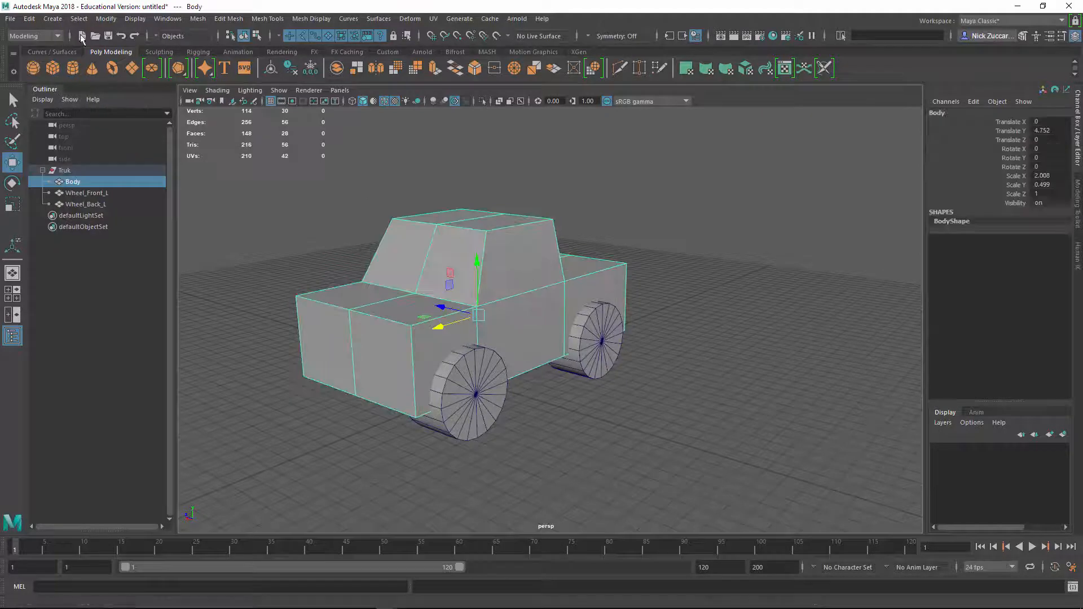
pyautogui.click(106, 18)
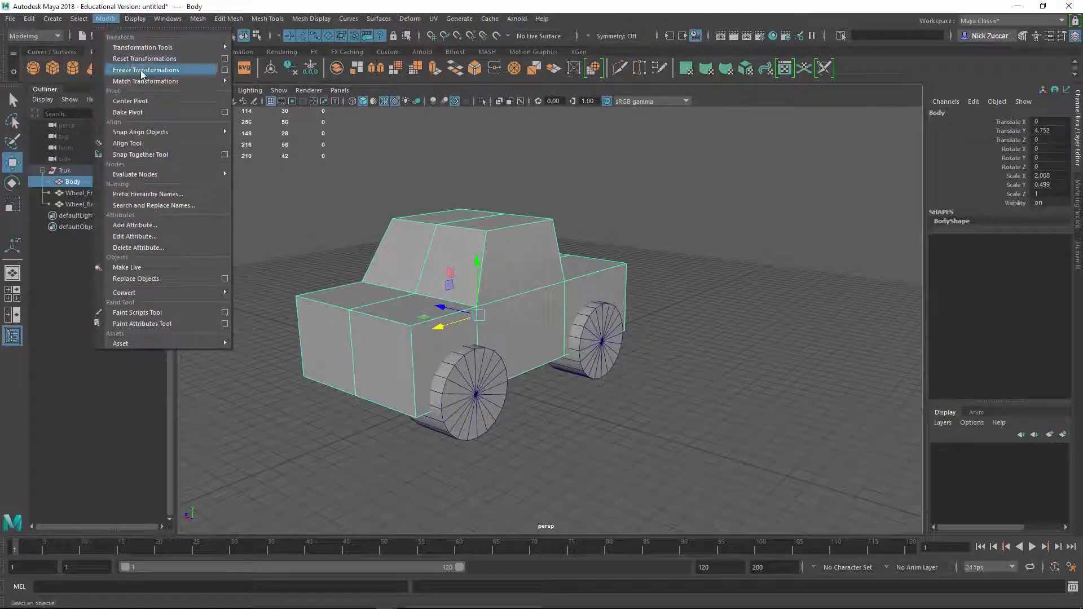
pyautogui.click(225, 70)
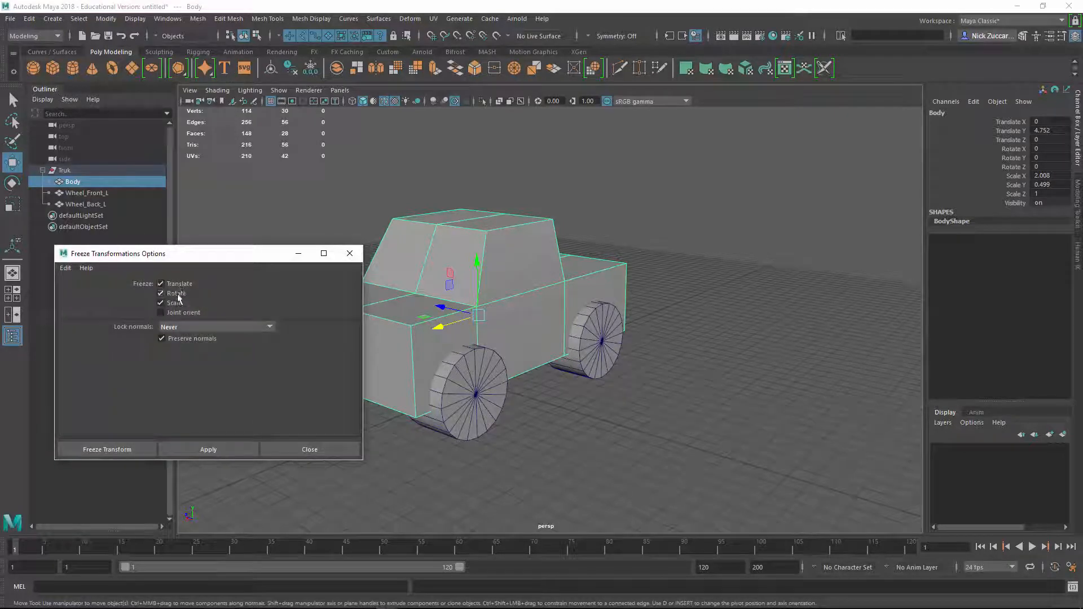
pyautogui.moveTo(226, 257); pyautogui.dragTo(201, 265)
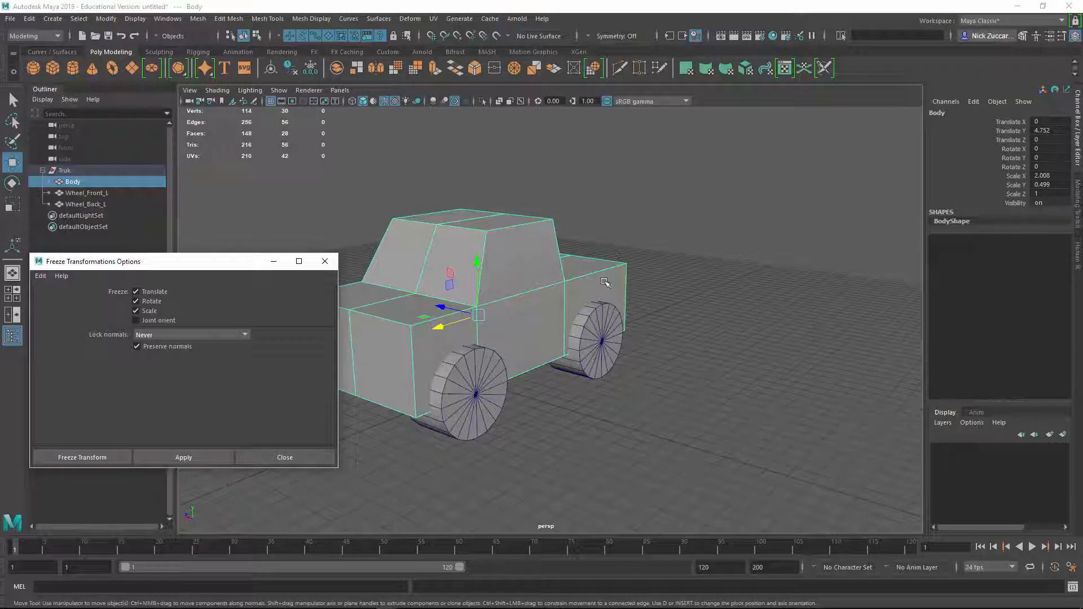
pyautogui.click(205, 455)
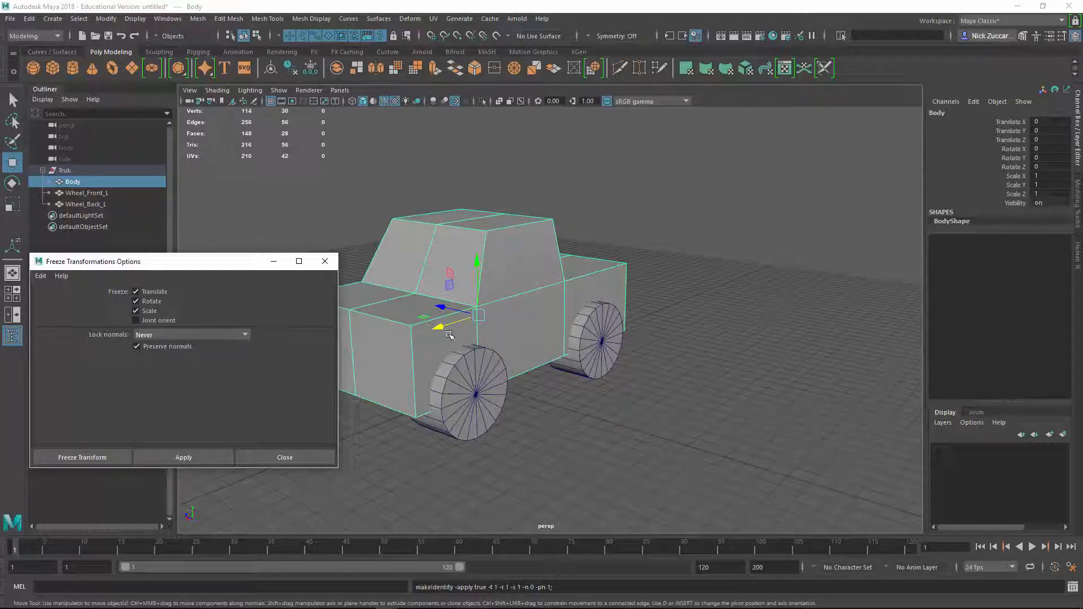
# Step: Move Body away from the wheels along X to about -30.1
pyautogui.moveTo(450, 335); pyautogui.dragTo(666, 270)
pyautogui.click(821, 333)
pyautogui.click(732, 239)
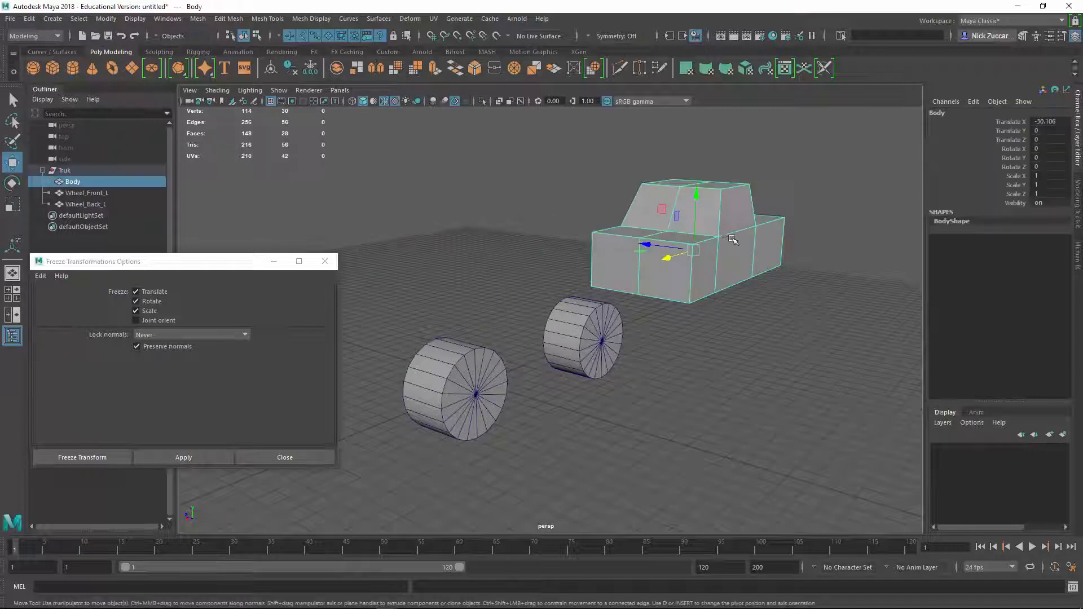
# Step: Set Body's Translate X to 0 to bring it back over the wheels
pyautogui.doubleClick(1047, 121)
pyautogui.write('0')
pyautogui.press('Return')
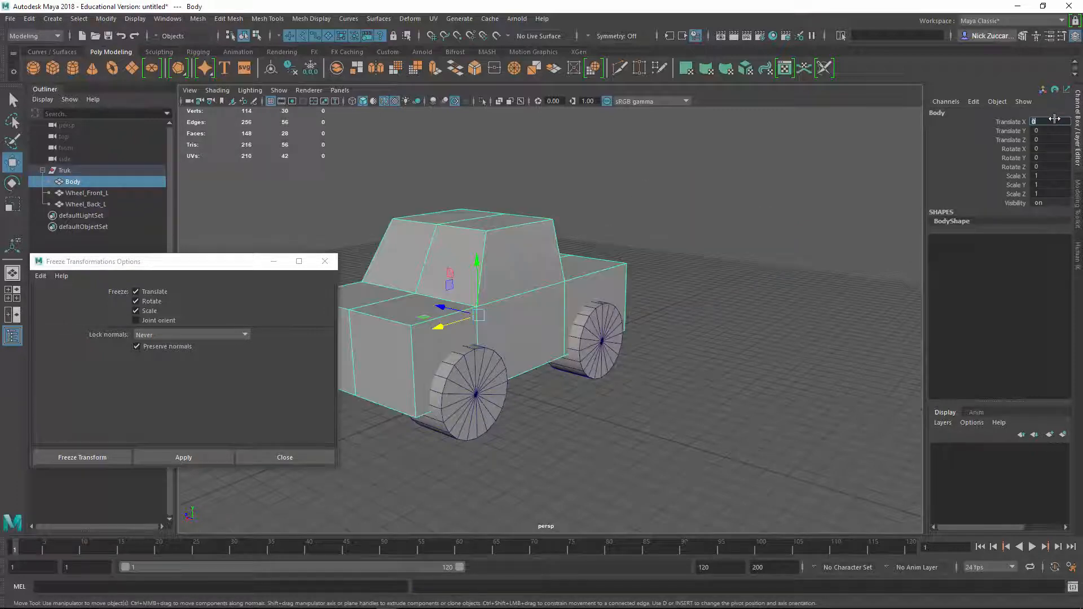
# Step: Freeze the translate, rotate and scale transformations of Wheel_Front_L and Wheel_Back_L, and close the freeze options
pyautogui.click(597, 398)
pyautogui.click(472, 394)
pyautogui.click(616, 454)
pyautogui.click(503, 413)
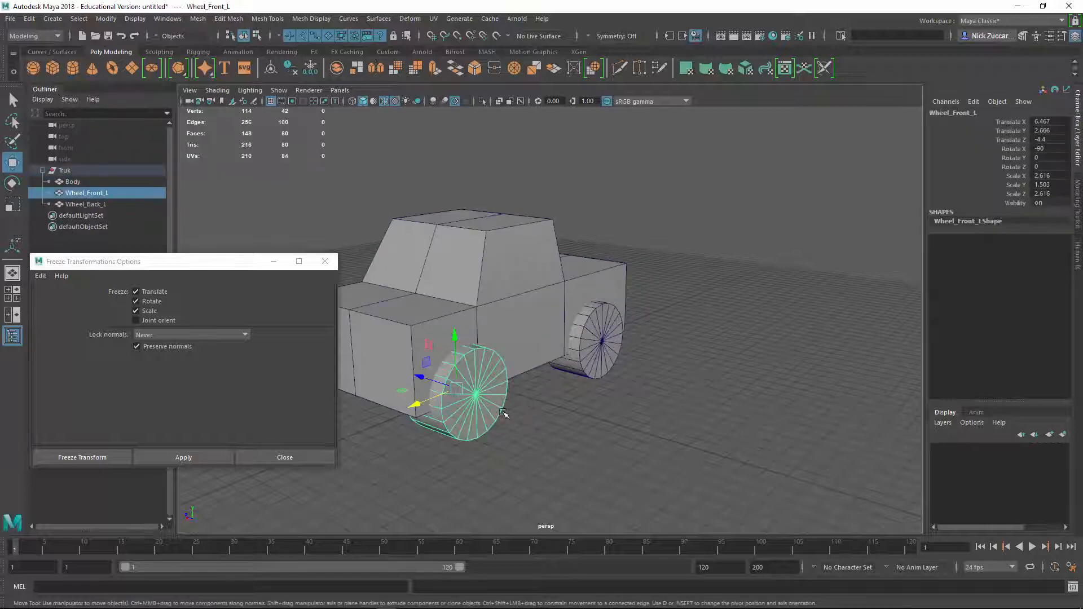
pyautogui.click(198, 453)
pyautogui.click(607, 363)
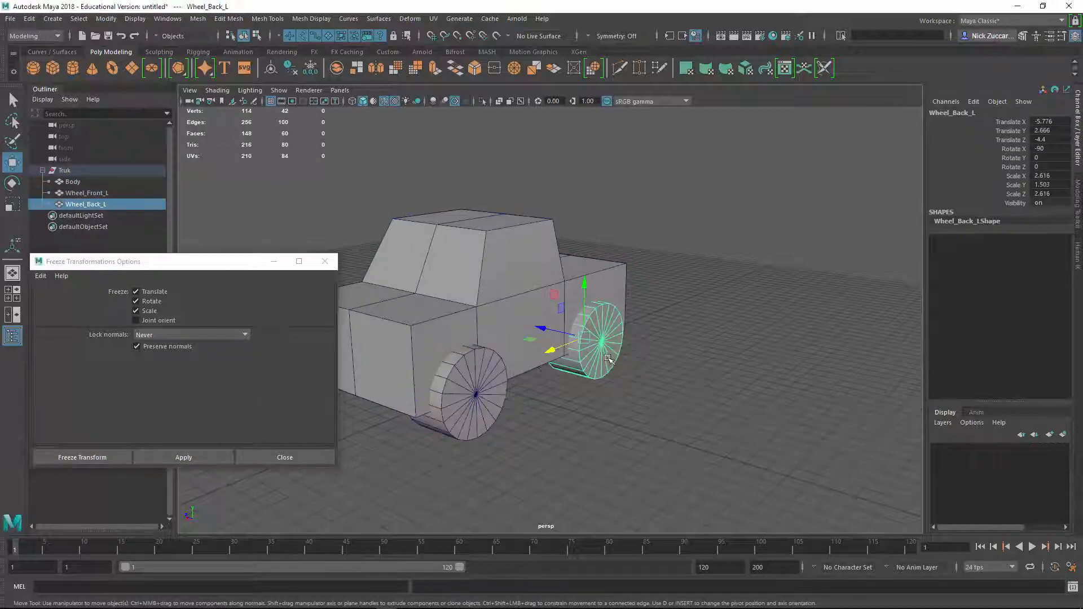
pyautogui.click(183, 457)
pyautogui.click(325, 261)
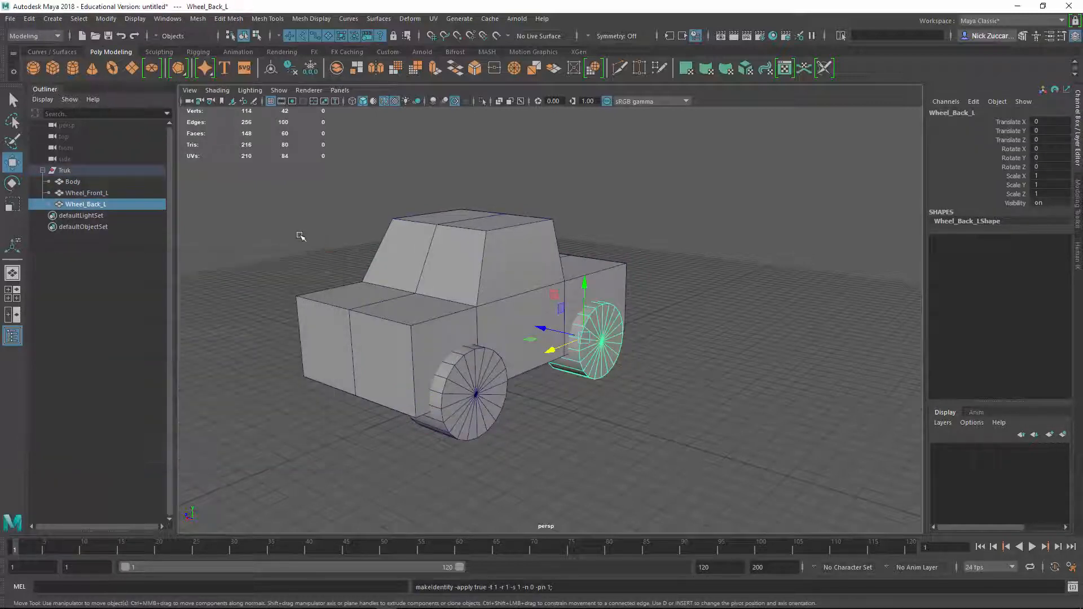
# Step: Group Wheel_Front_L and Wheel_Back_L inside Truk and name the group Wheels_L
pyautogui.click(298, 234)
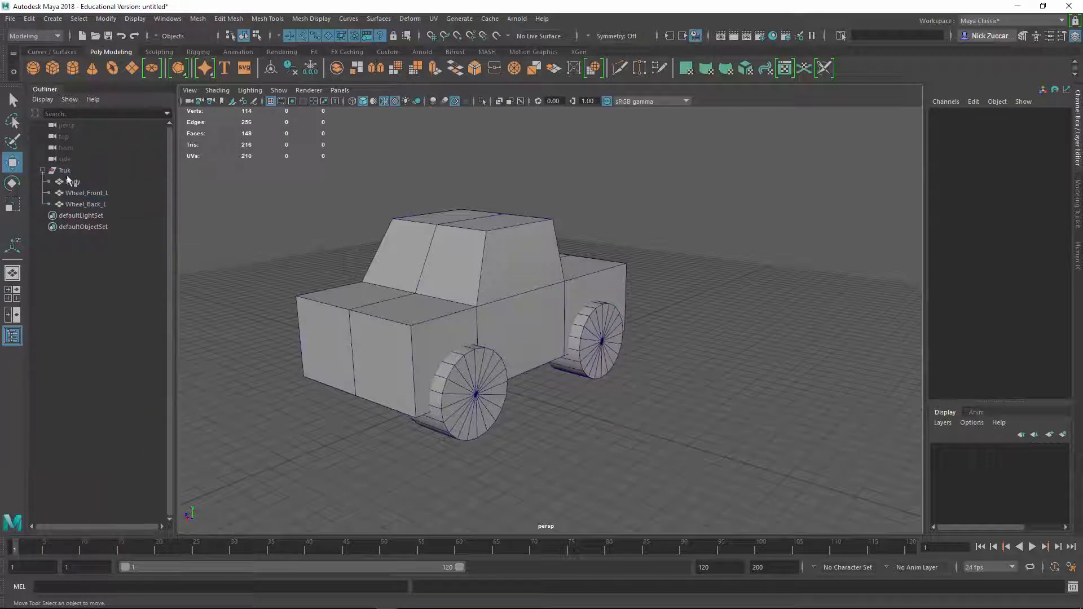
pyautogui.click(82, 193)
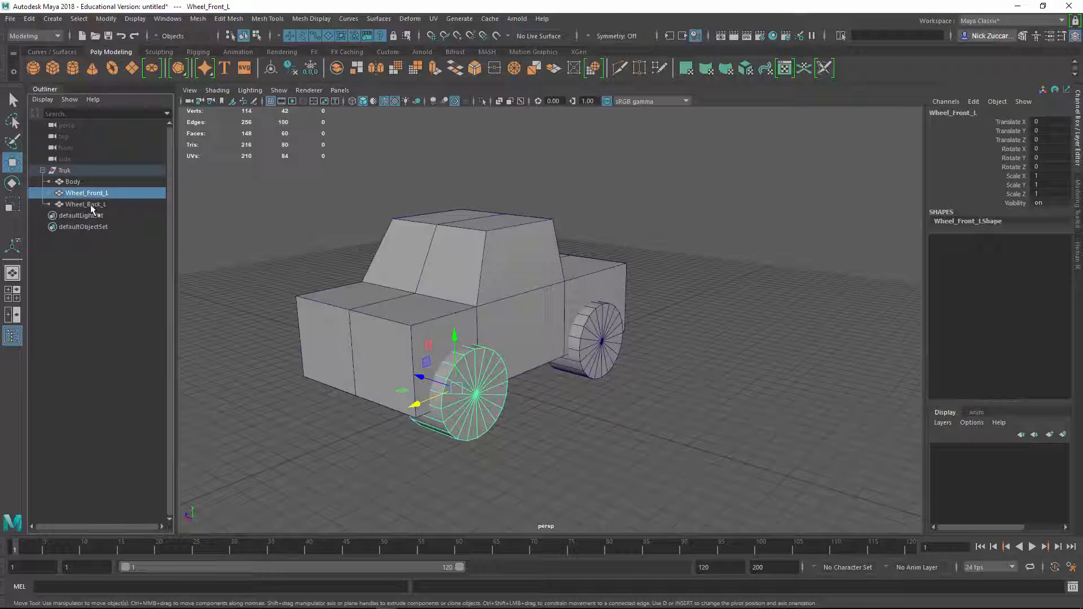
pyautogui.keyDown('ctrl'); pyautogui.click(92, 208); pyautogui.keyUp('ctrl')
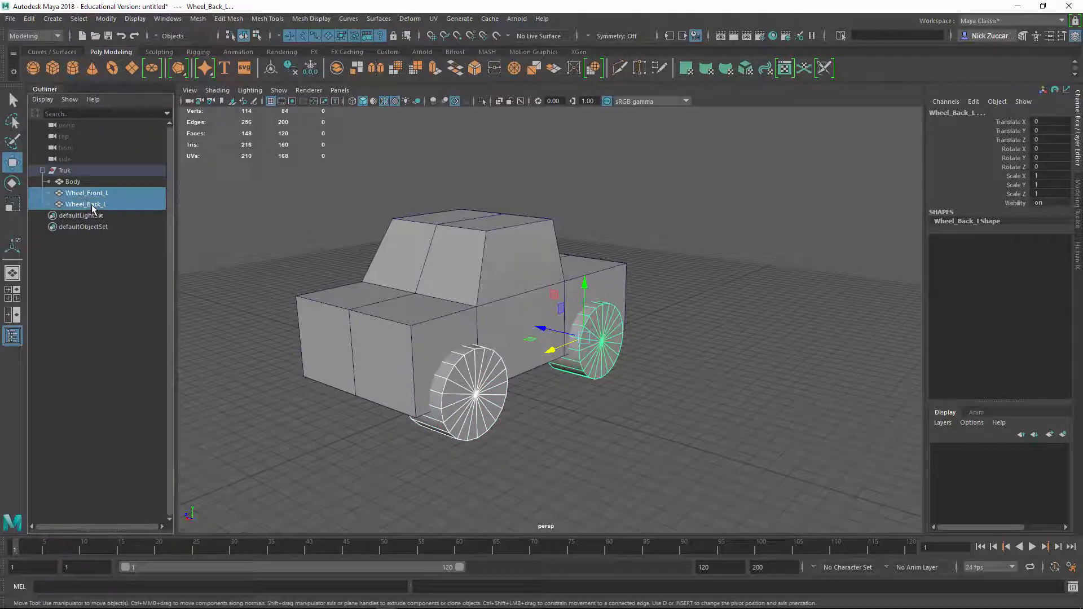
pyautogui.hotkey('ctrl', 'g')
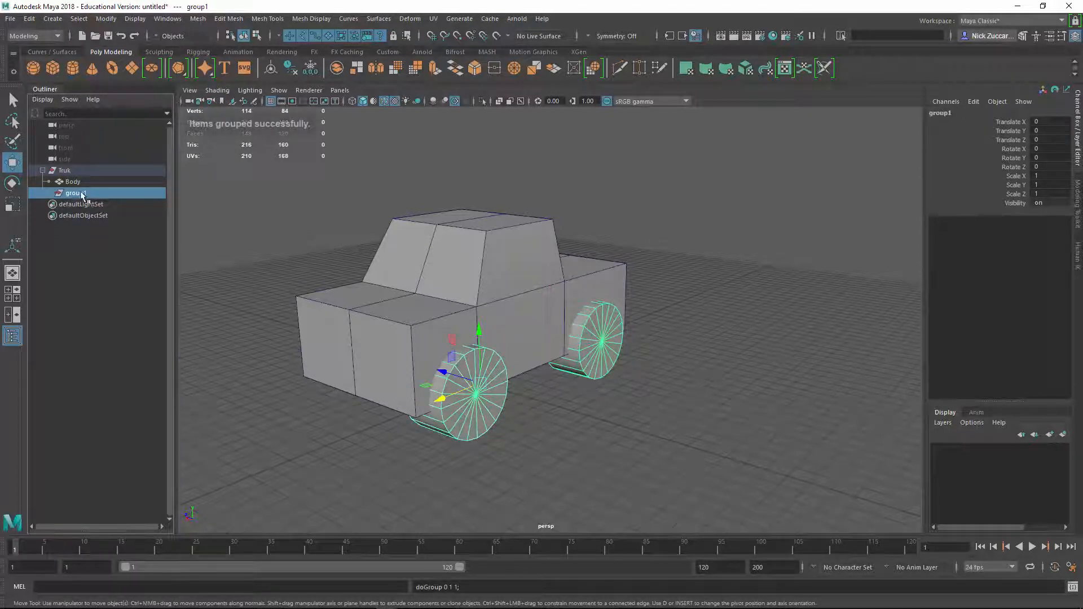
pyautogui.doubleClick(90, 193)
pyautogui.write('Wh')
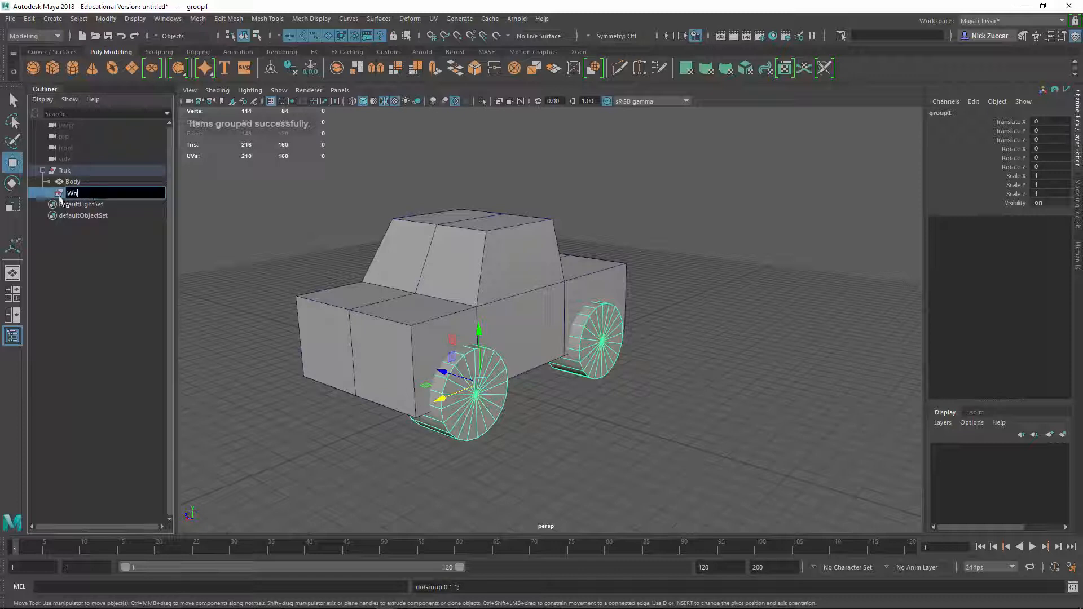
pyautogui.write('eels_L')
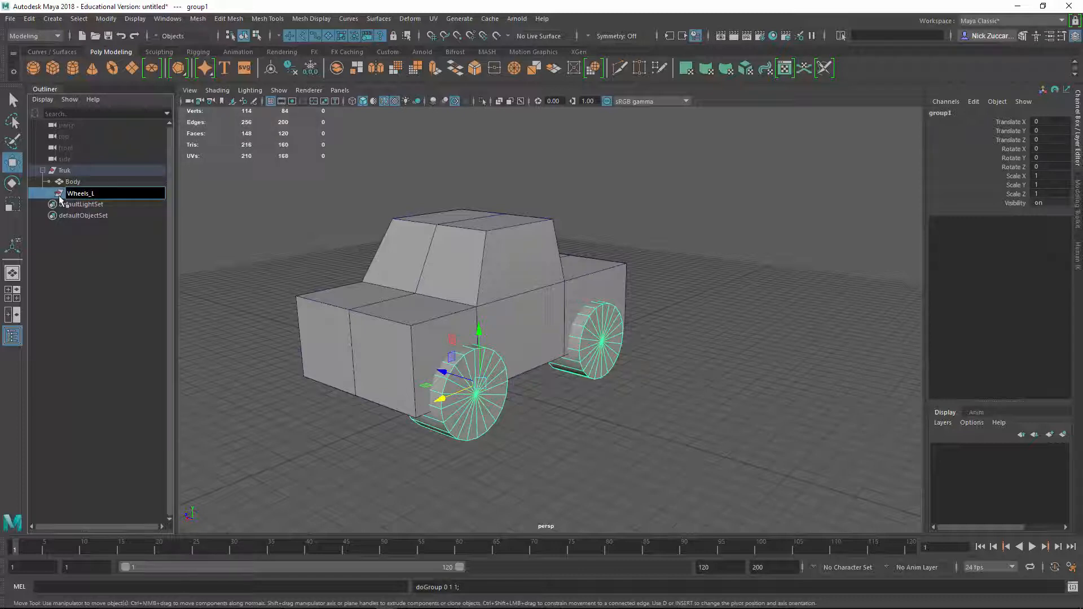
pyautogui.press('Return')
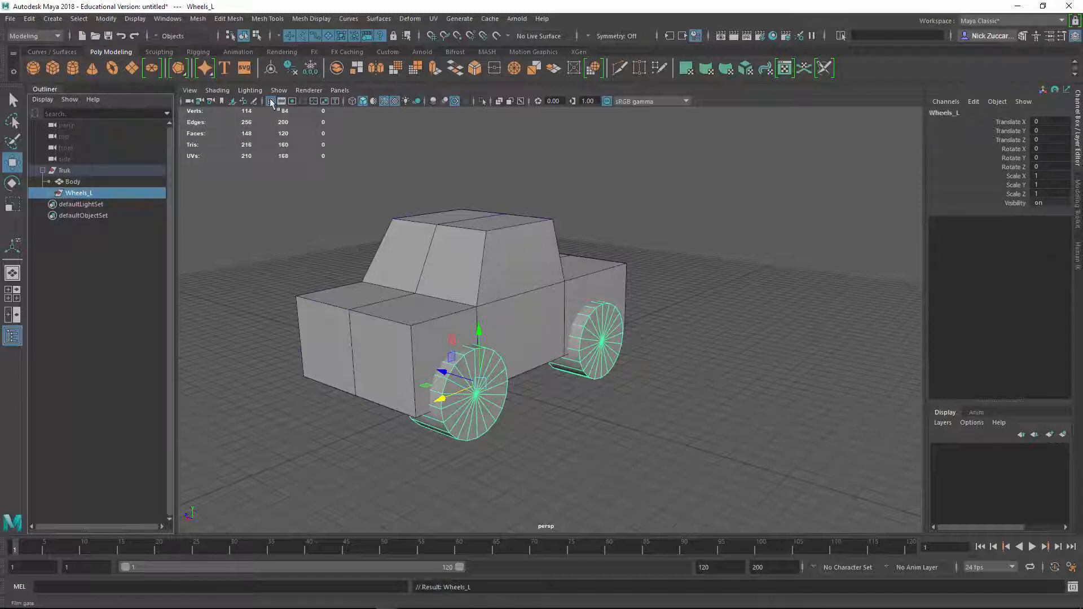
# Step: Duplicate the Wheels_L group and rename the copy Wheels_R
pyautogui.click(184, 211)
pyautogui.click(72, 192)
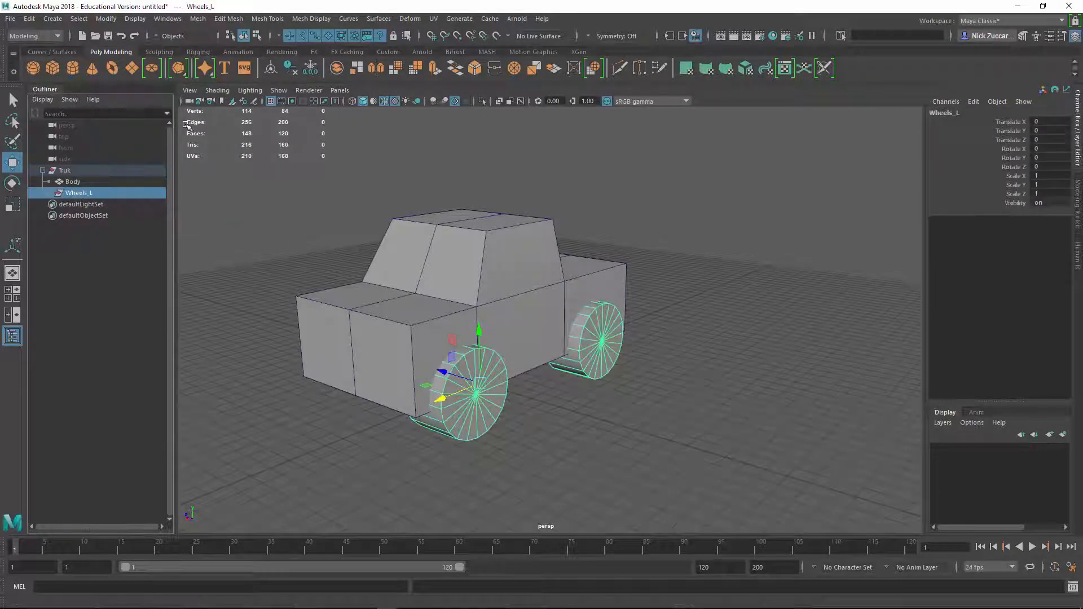
pyautogui.click(29, 19)
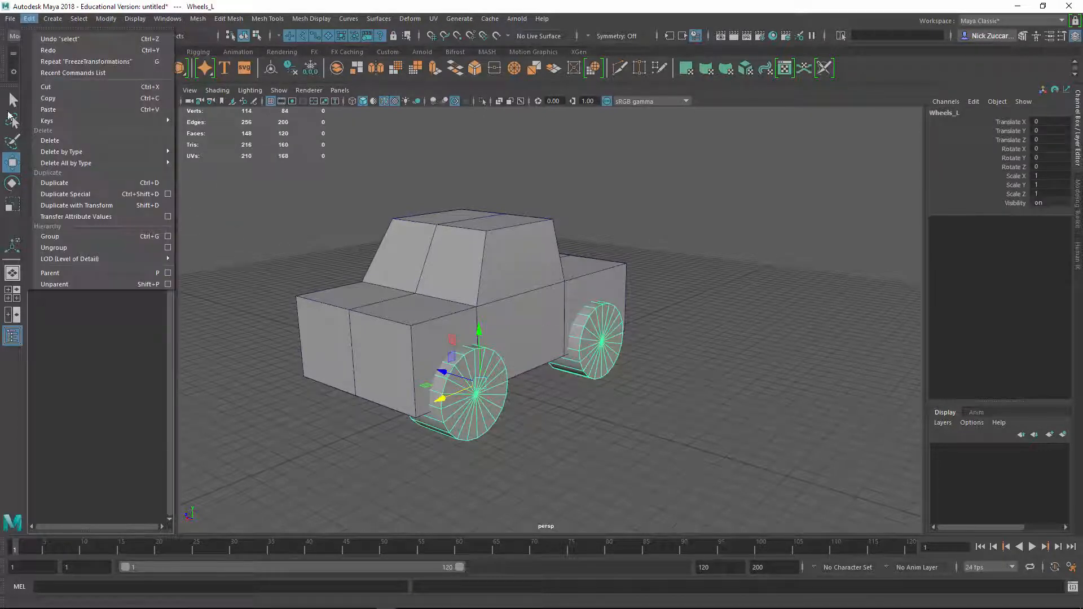
pyautogui.click(47, 183)
pyautogui.doubleClick(93, 205)
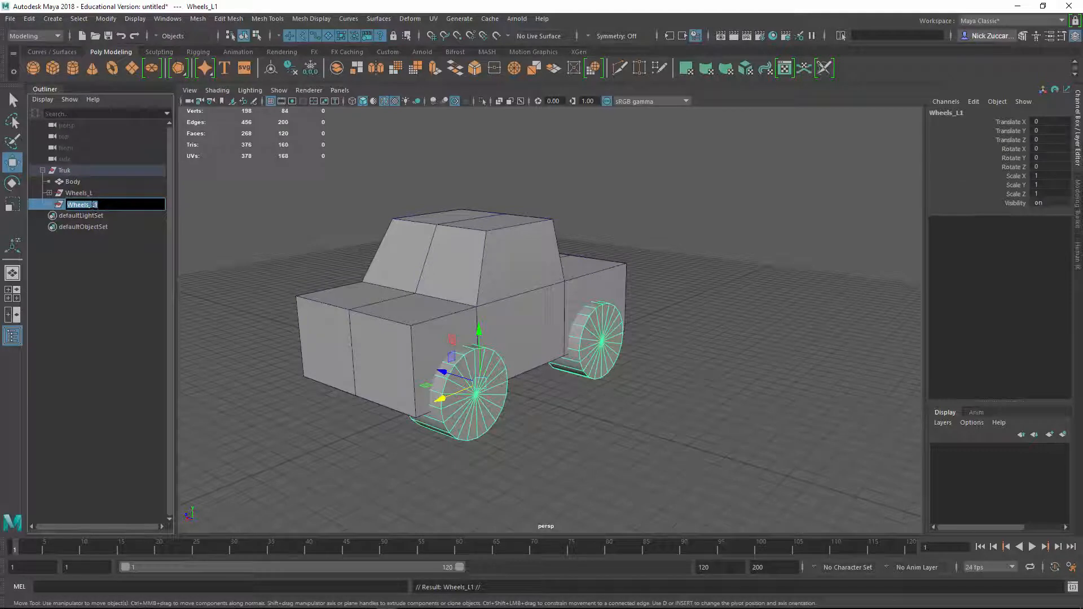
pyautogui.write('Wheels_R')
pyautogui.press('Return')
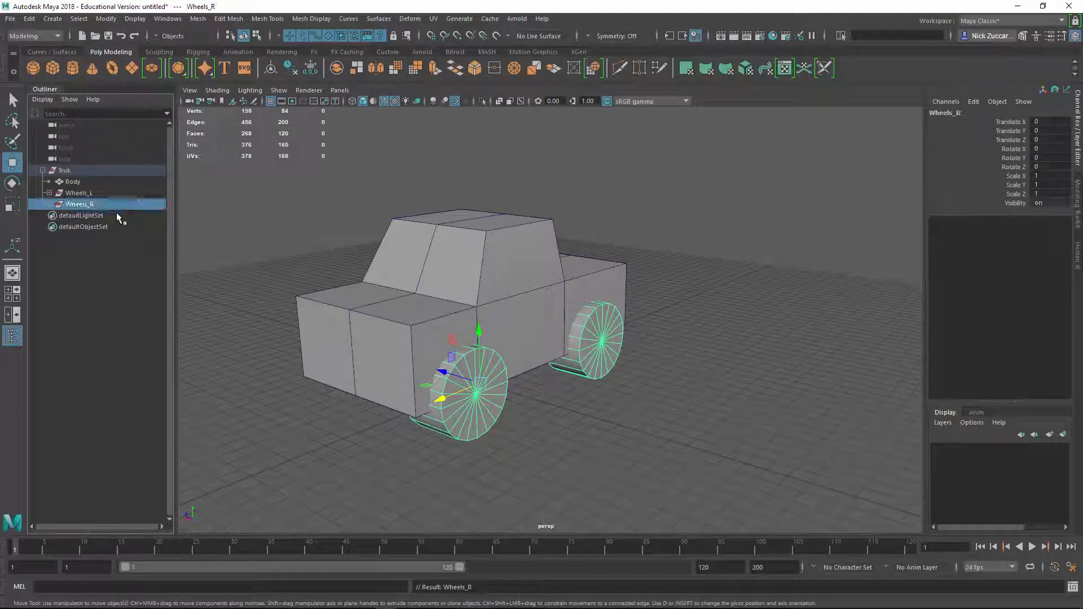
# Step: Expand both wheel groups and rename the wheels inside Wheels_R to Wheel_Front_R and Wheel_Back_R
pyautogui.click(49, 203)
pyautogui.click(49, 192)
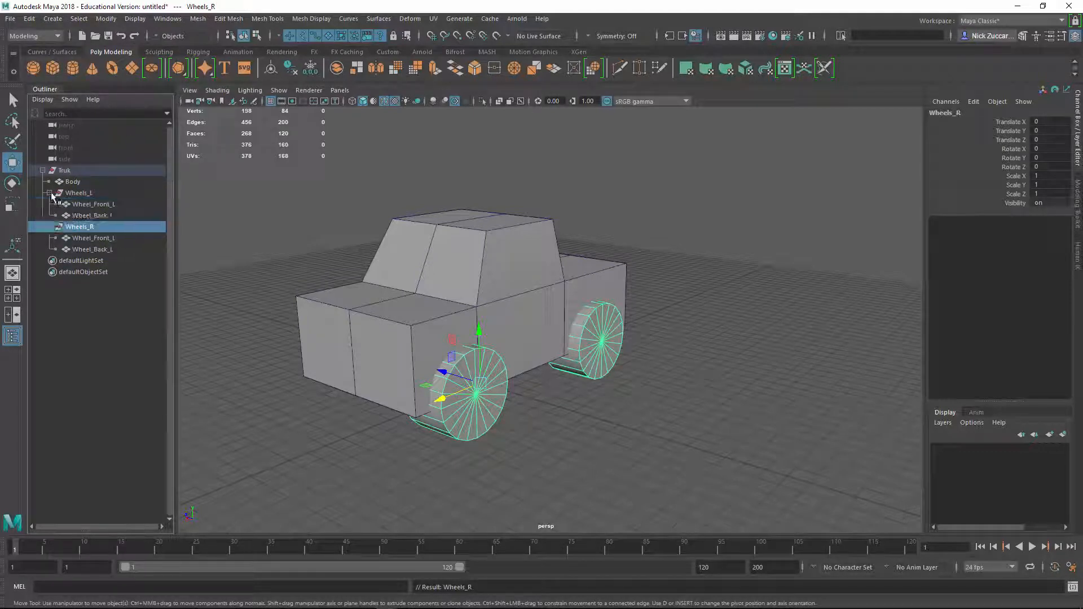
pyautogui.doubleClick(105, 239)
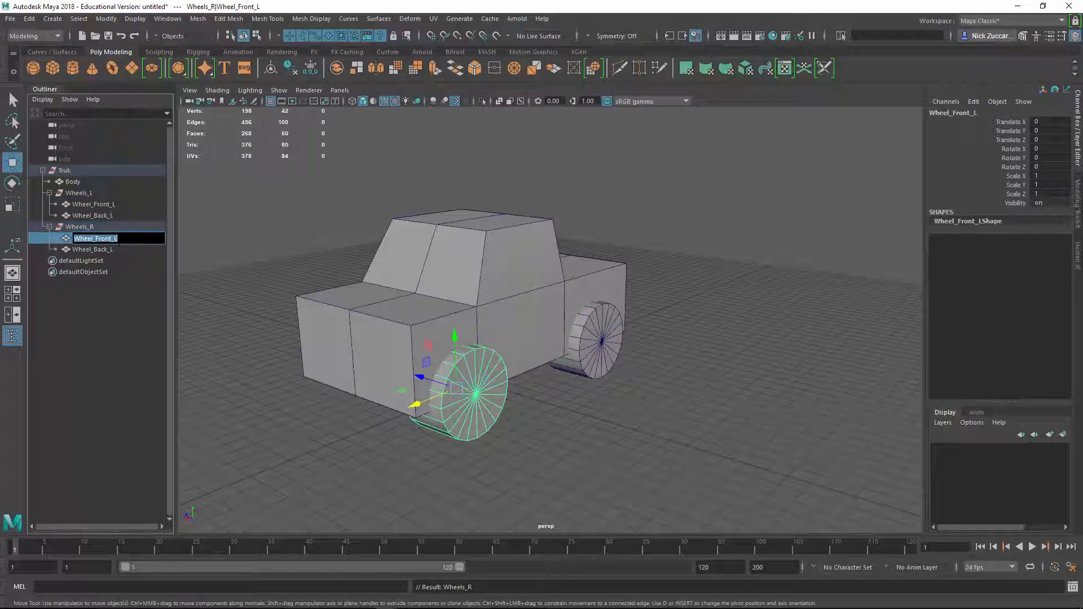
pyautogui.click(116, 239)
pyautogui.write('R')
pyautogui.press('Return')
pyautogui.doubleClick(110, 249)
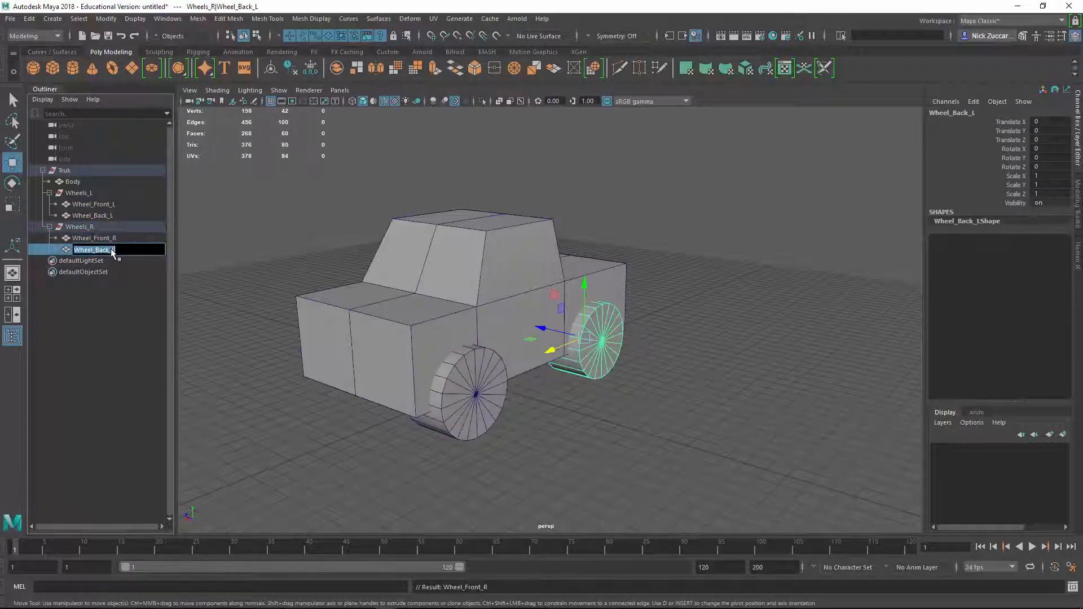
pyautogui.click(111, 249)
pyautogui.write('R')
pyautogui.press('Return')
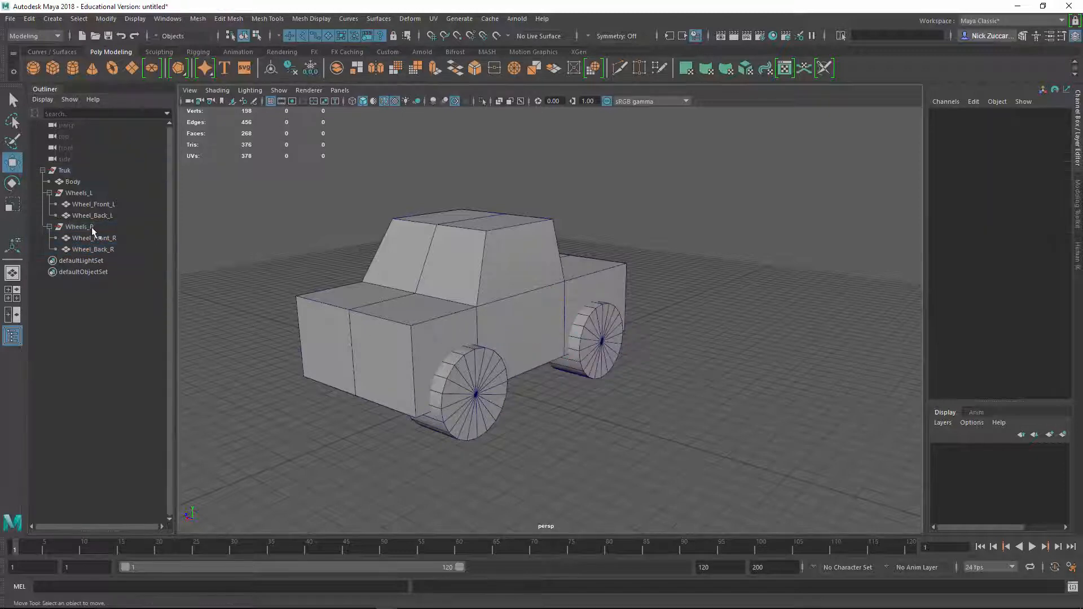
# Step: Try to mirror the Wheels_R group to the truck's other side by setting its Scale X to -1
pyautogui.click(97, 228)
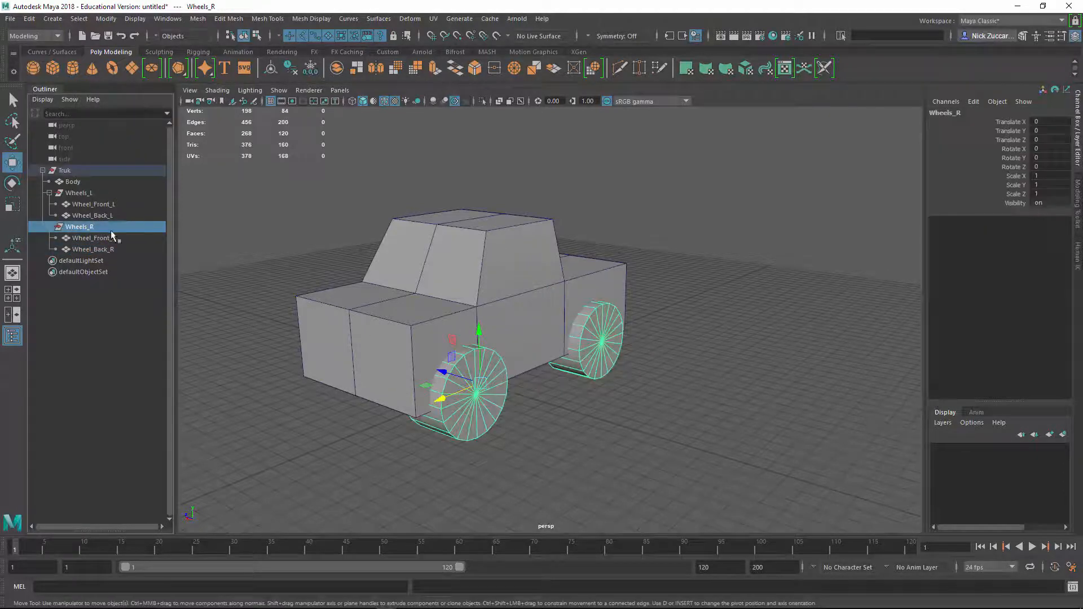
pyautogui.doubleClick(1055, 176)
pyautogui.keyDown('alt'); pyautogui.moveTo(605, 390); pyautogui.dragTo(637, 389); pyautogui.keyUp('alt')
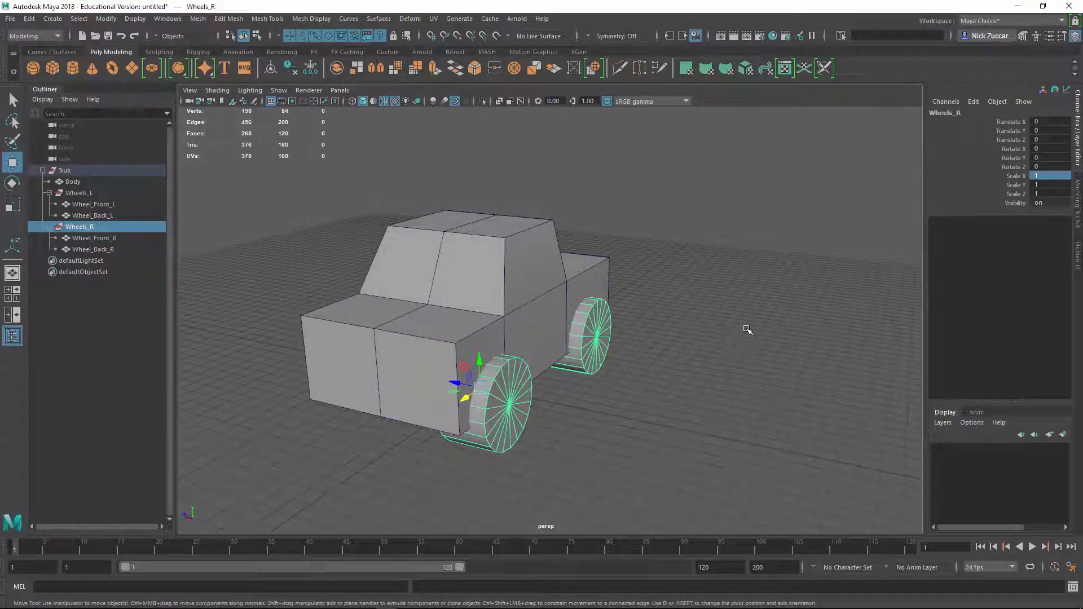
pyautogui.click(799, 351)
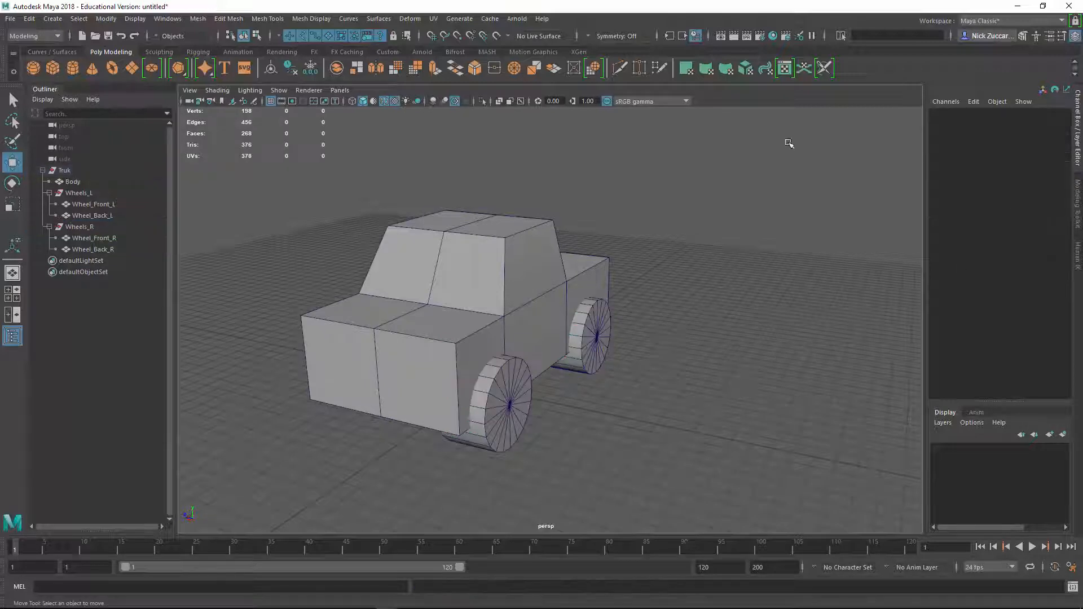
pyautogui.click(108, 227)
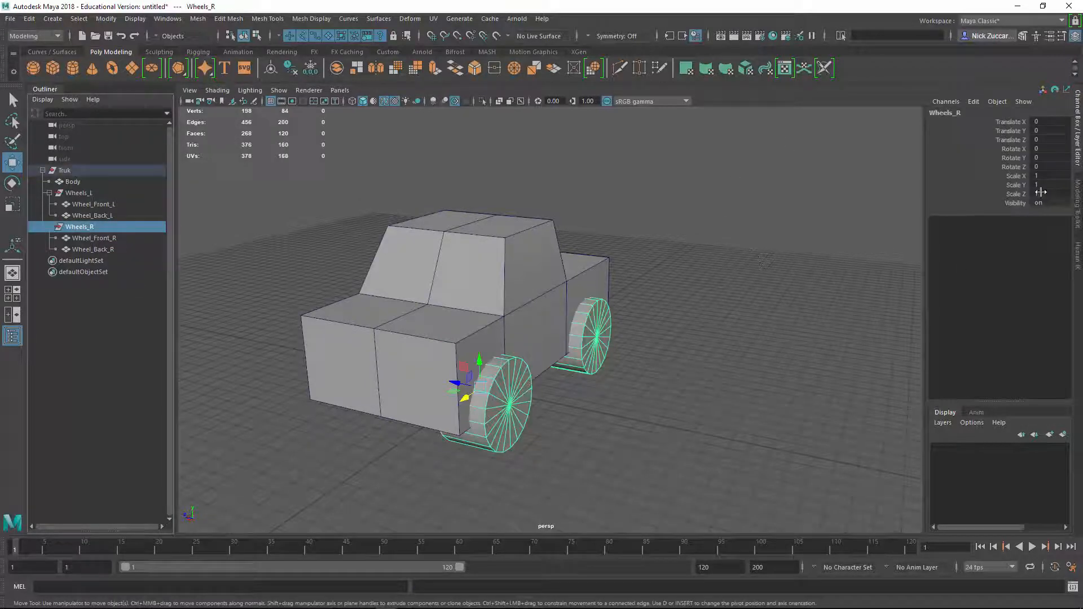
pyautogui.click(1047, 176)
pyautogui.press('Return')
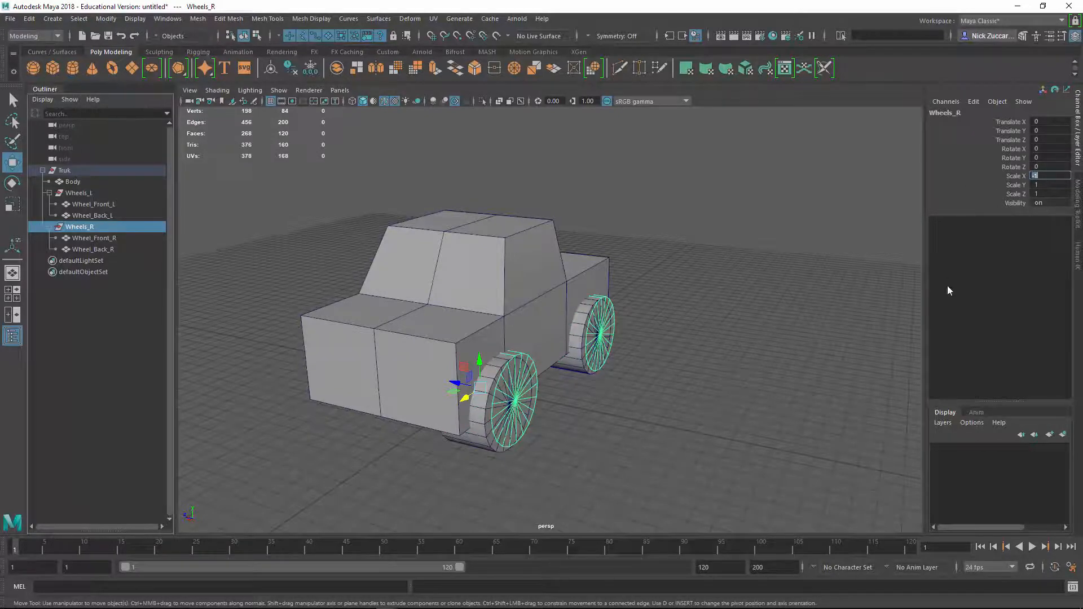
pyautogui.keyDown('alt'); pyautogui.moveTo(885, 310); pyautogui.dragTo(828, 307); pyautogui.keyUp('alt')
pyautogui.keyDown('alt'); pyautogui.moveTo(716, 333); pyautogui.dragTo(699, 332); pyautogui.keyUp('alt')
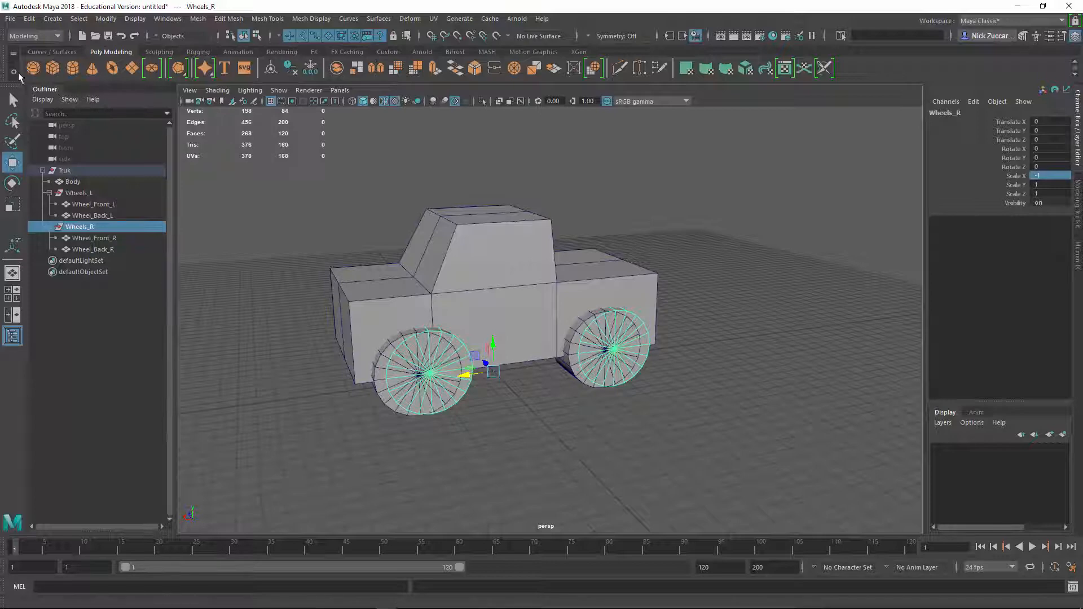
# Step: Undo the Scale X change on the Wheels_R group
pyautogui.hotkey('ctrl', 'z')
pyautogui.hotkey('ctrl', 'z')
pyautogui.hotkey('ctrl', 'z')
pyautogui.hotkey('ctrl', 'z')
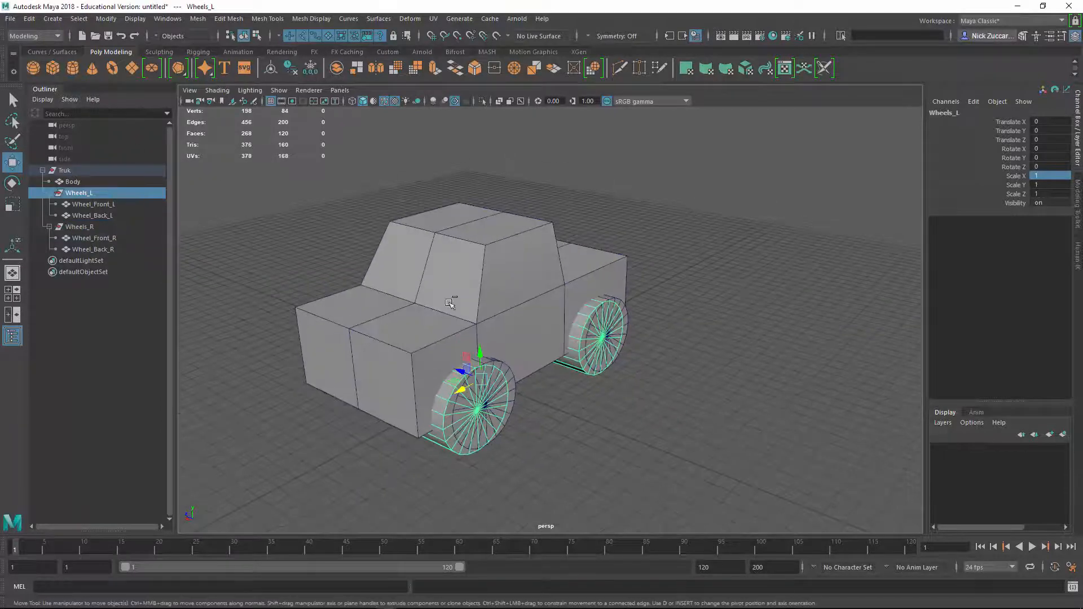
pyautogui.hotkey('ctrl', 'z')
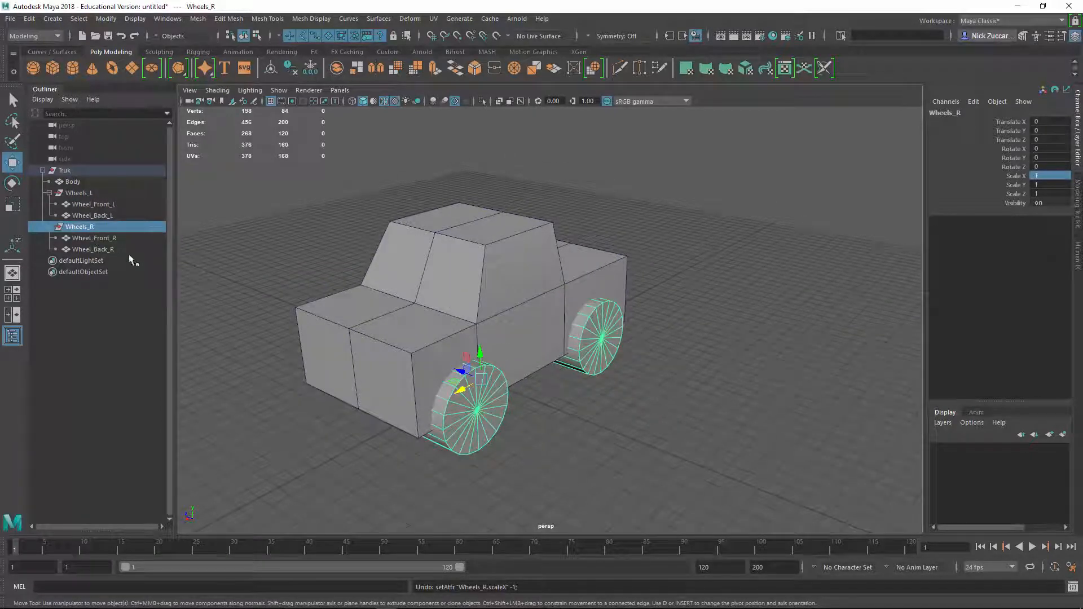
# Step: Rotate the whole Truk group about the vertical axis and set its Rotate Y to -90
pyautogui.keyDown('alt'); pyautogui.moveTo(570, 428); pyautogui.dragTo(234, 492); pyautogui.keyUp('alt')
pyautogui.click(642, 399)
pyautogui.keyDown('alt'); pyautogui.moveTo(380, 487); pyautogui.dragTo(265, 480, button='right'); pyautogui.keyUp('alt')
pyautogui.moveTo(236, 509)
pyautogui.keyDown('alt'); pyautogui.mouseDown()
pyautogui.moveTo(256, 500)
pyautogui.moveTo(244, 495)
pyautogui.mouseUp(); pyautogui.keyUp('alt')
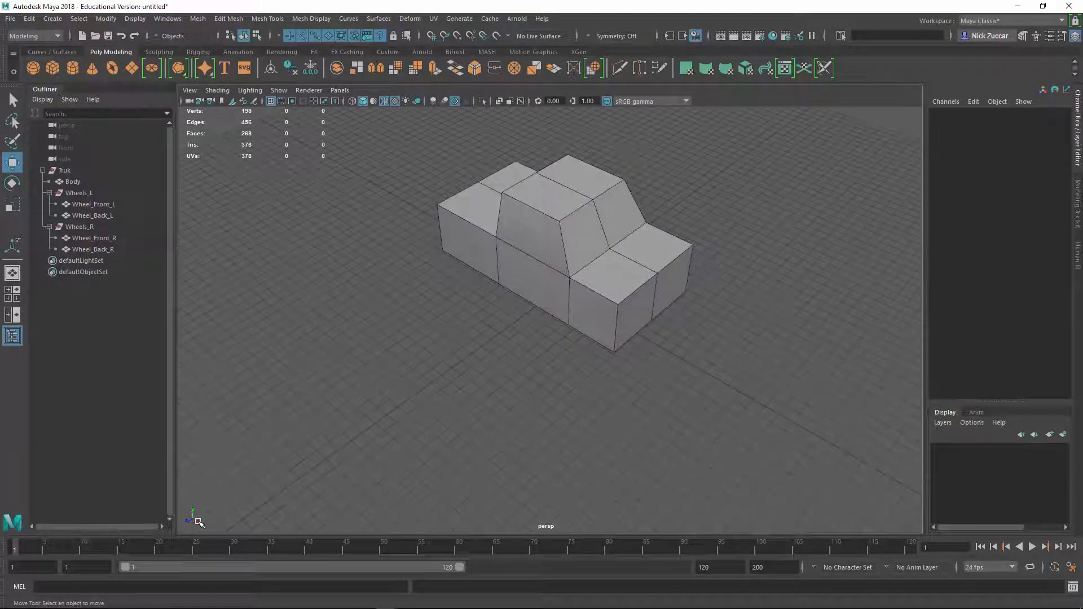
pyautogui.keyDown('alt'); pyautogui.moveTo(442, 357); pyautogui.dragTo(529, 364); pyautogui.keyUp('alt')
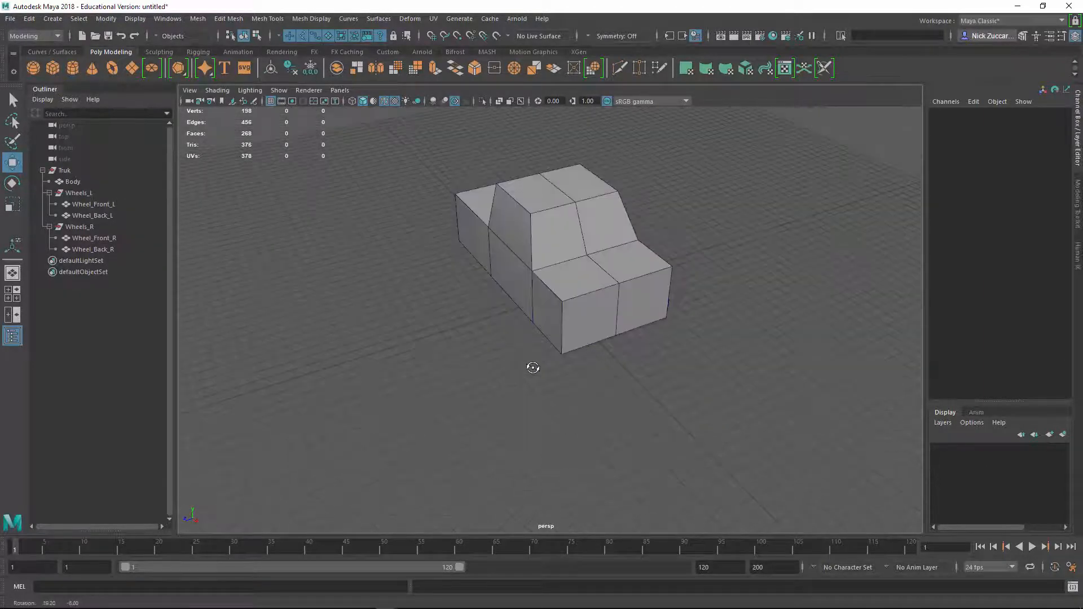
pyautogui.keyDown('alt'); pyautogui.moveTo(607, 383); pyautogui.dragTo(561, 382); pyautogui.keyUp('alt')
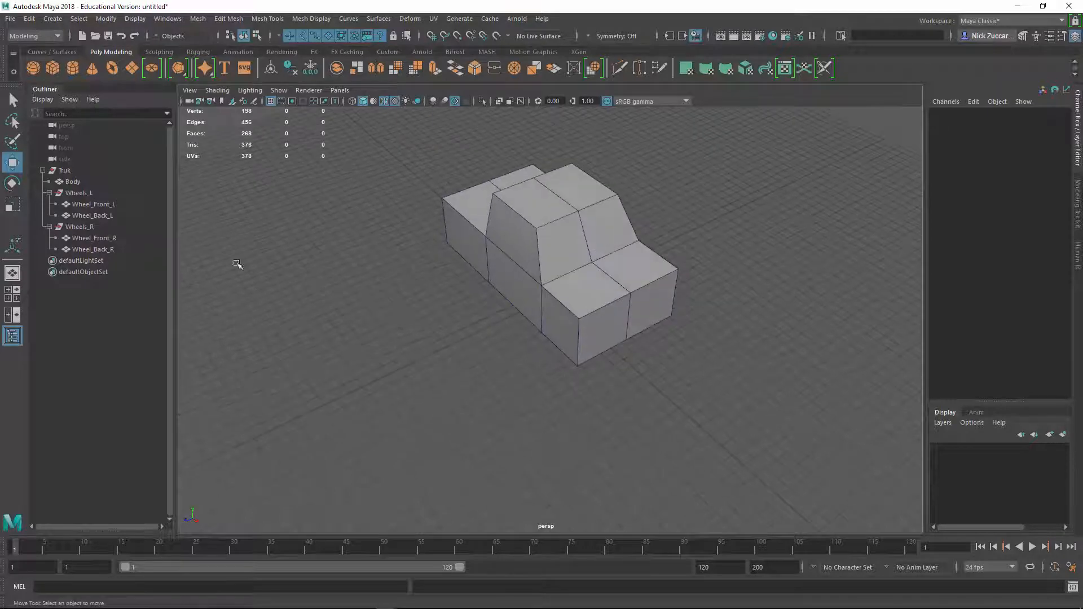
pyautogui.click(70, 172)
pyautogui.moveTo(585, 385)
pyautogui.keyDown('alt'); pyautogui.mouseDown()
pyautogui.moveTo(597, 387)
pyautogui.moveTo(579, 382)
pyautogui.mouseUp(); pyautogui.keyUp('alt')
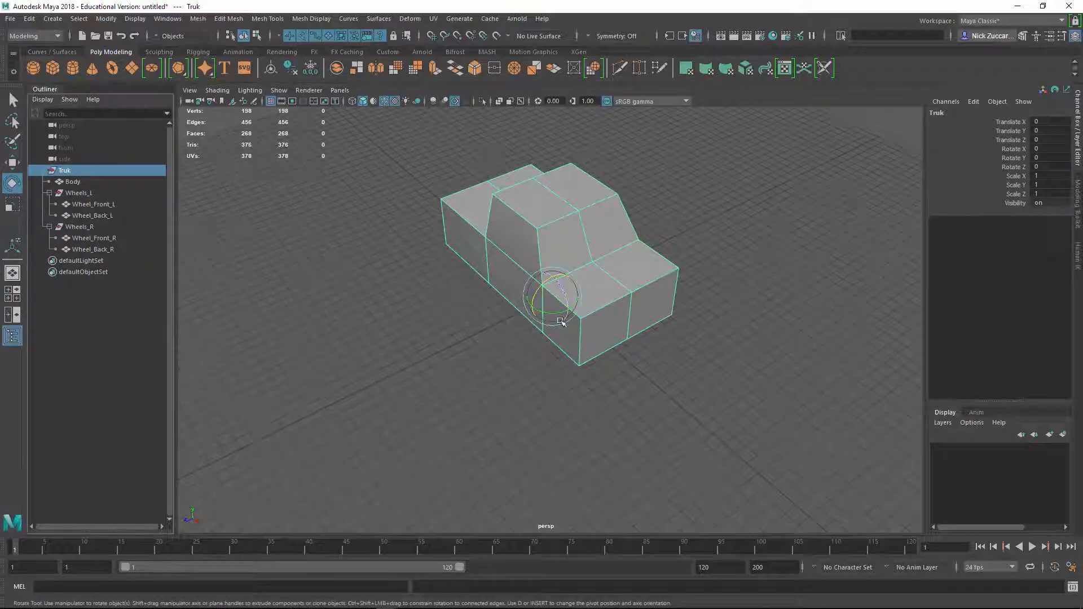
pyautogui.moveTo(530, 307); pyautogui.dragTo(514, 318)
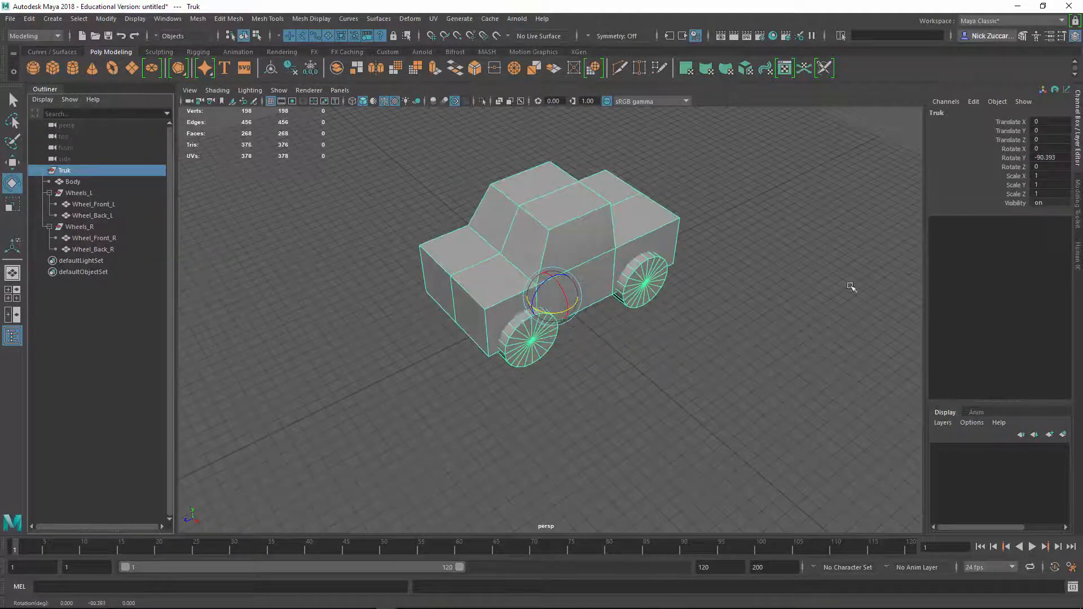
pyautogui.click(1050, 158)
pyautogui.press('Return')
pyautogui.click(587, 375)
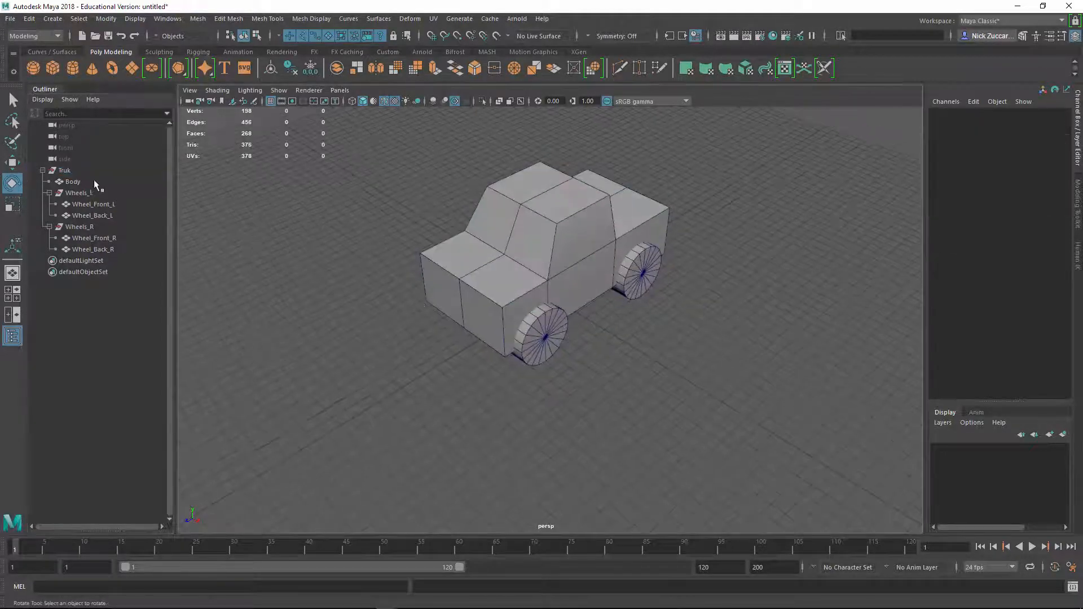
# Step: Freeze the Truk group's Translate, Rotate and Scale transformations and check the transform values of its child parts
pyautogui.click(64, 170)
pyautogui.keyDown('alt'); pyautogui.moveTo(290, 259); pyautogui.dragTo(679, 317); pyautogui.keyUp('alt')
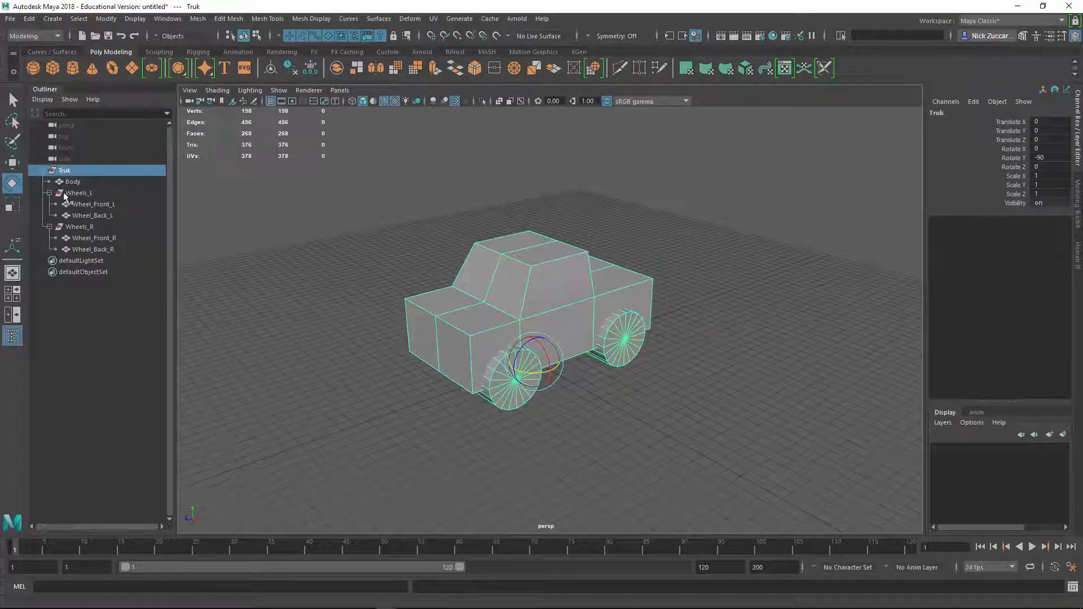
pyautogui.click(105, 18)
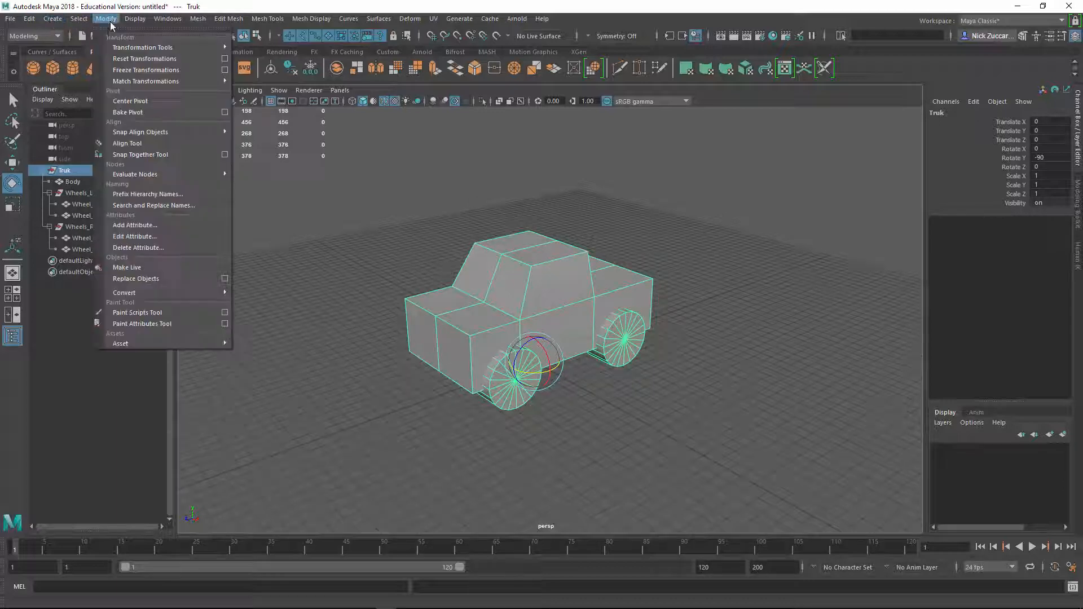
pyautogui.click(225, 70)
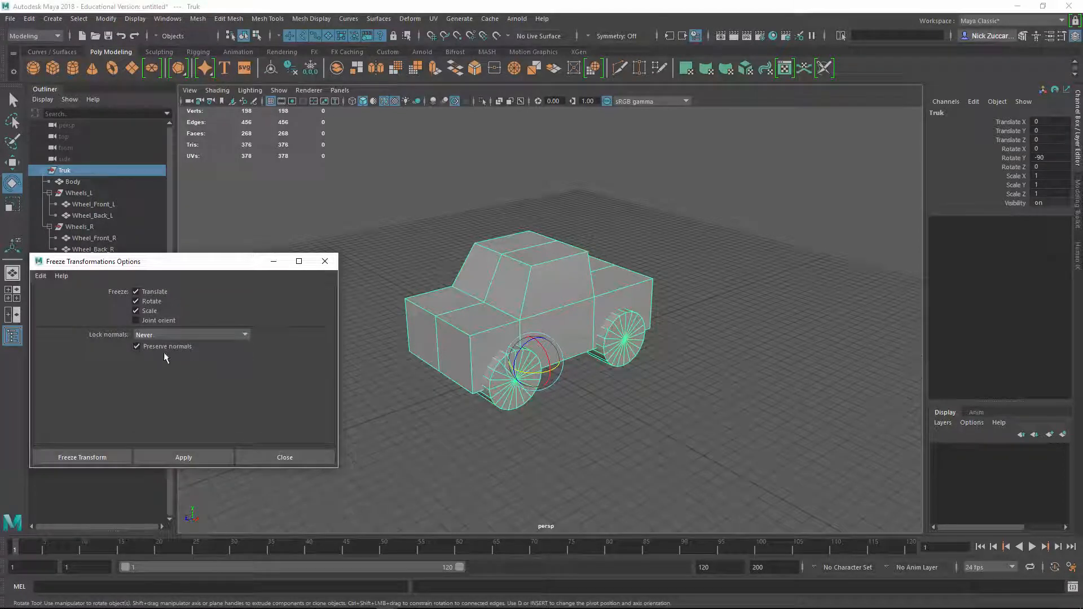
pyautogui.click(183, 457)
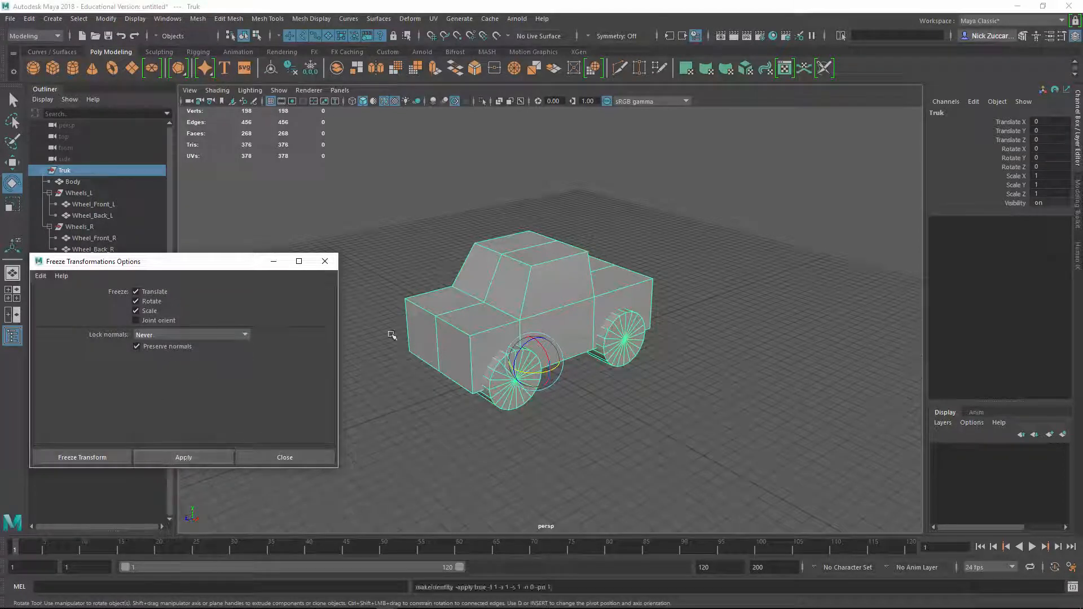
pyautogui.click(325, 261)
pyautogui.click(285, 254)
pyautogui.click(73, 182)
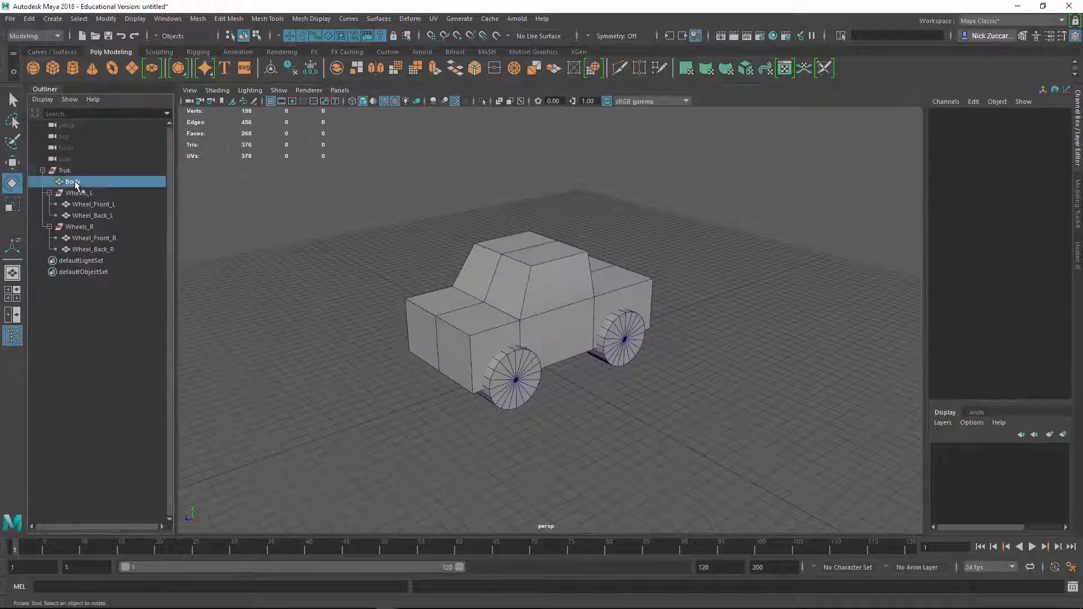
pyautogui.click(71, 194)
pyautogui.click(74, 206)
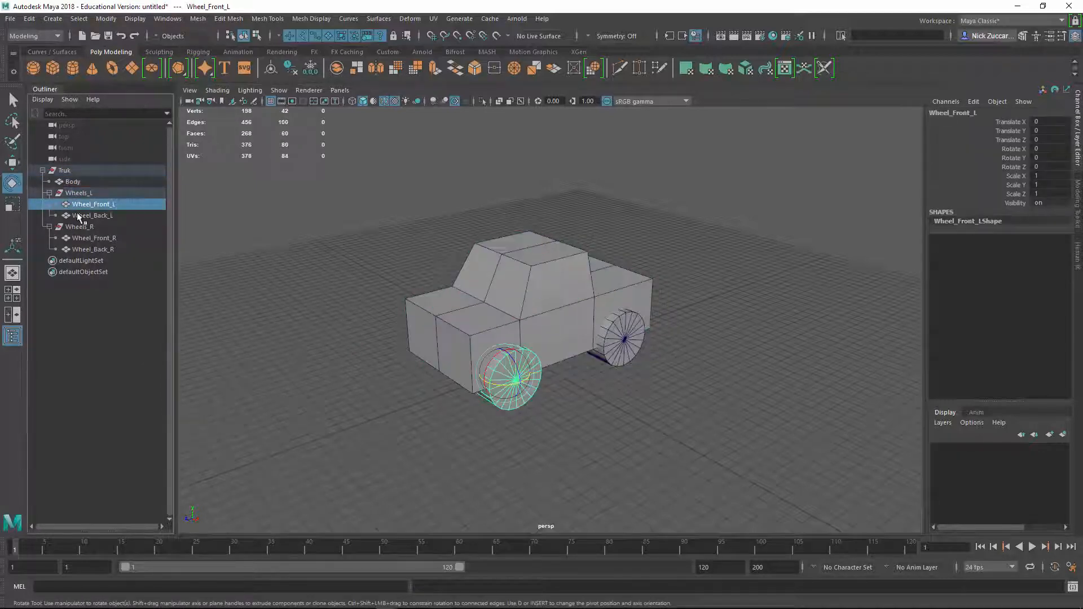
pyautogui.click(79, 216)
pyautogui.click(205, 269)
# Step: Mirror the Wheels_R group to the truck's opposite side through its Scale X value
pyautogui.click(85, 228)
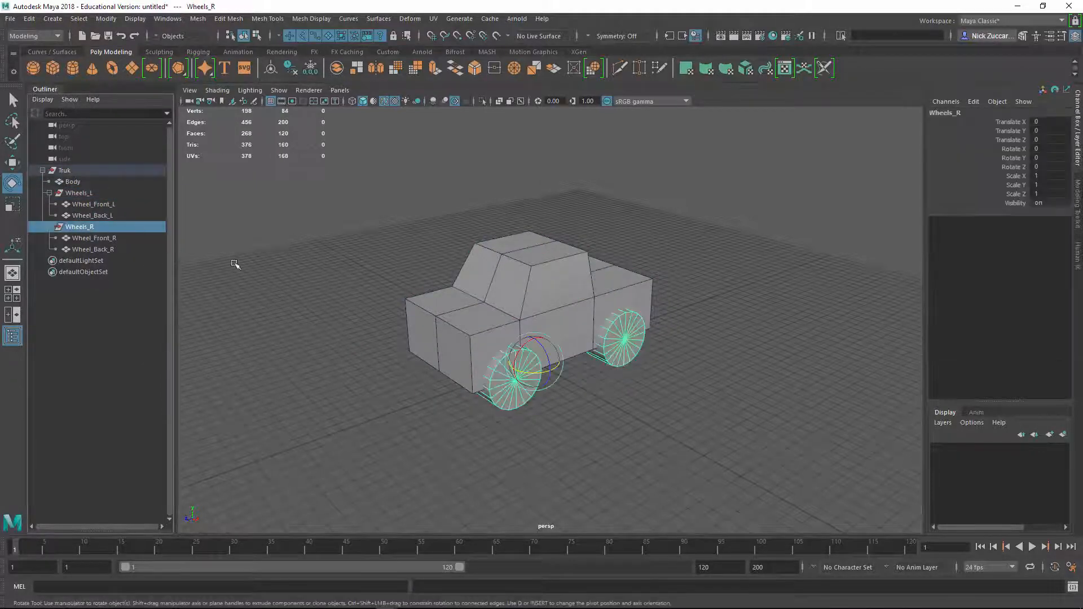
pyautogui.click(1049, 174)
pyautogui.press('Return')
pyautogui.keyDown('alt'); pyautogui.moveTo(637, 345); pyautogui.dragTo(741, 333); pyautogui.keyUp('alt')
pyautogui.click(733, 339)
pyautogui.keyDown('alt'); pyautogui.moveTo(673, 383); pyautogui.dragTo(456, 349); pyautogui.keyUp('alt')
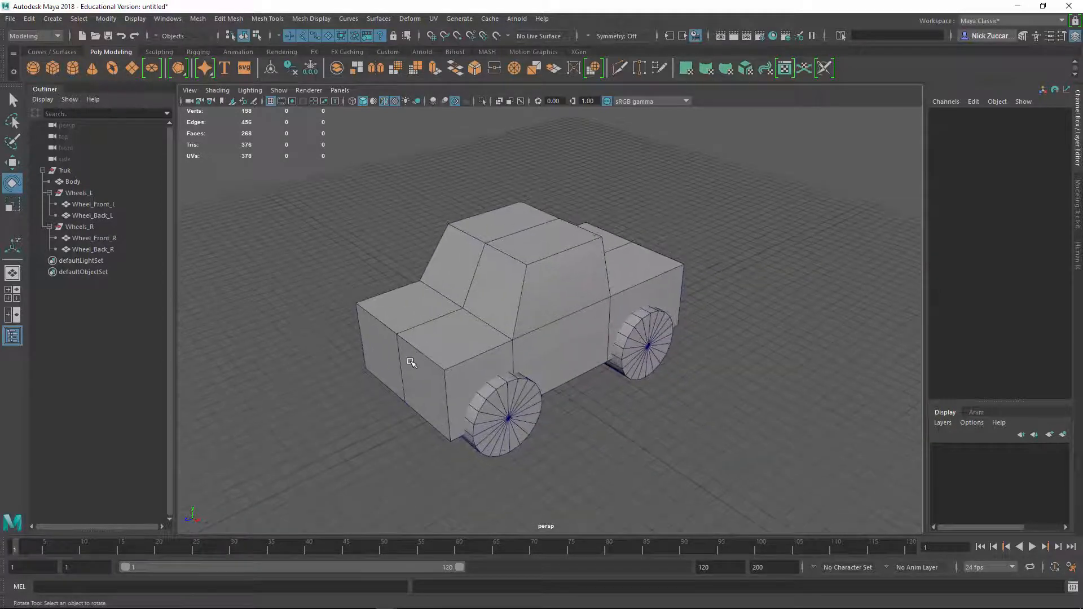
# Step: Lower the two front top edges of the Body mesh slightly so the hood slopes down toward the front
pyautogui.moveTo(402, 277); pyautogui.dragTo(401, 243, button='right')
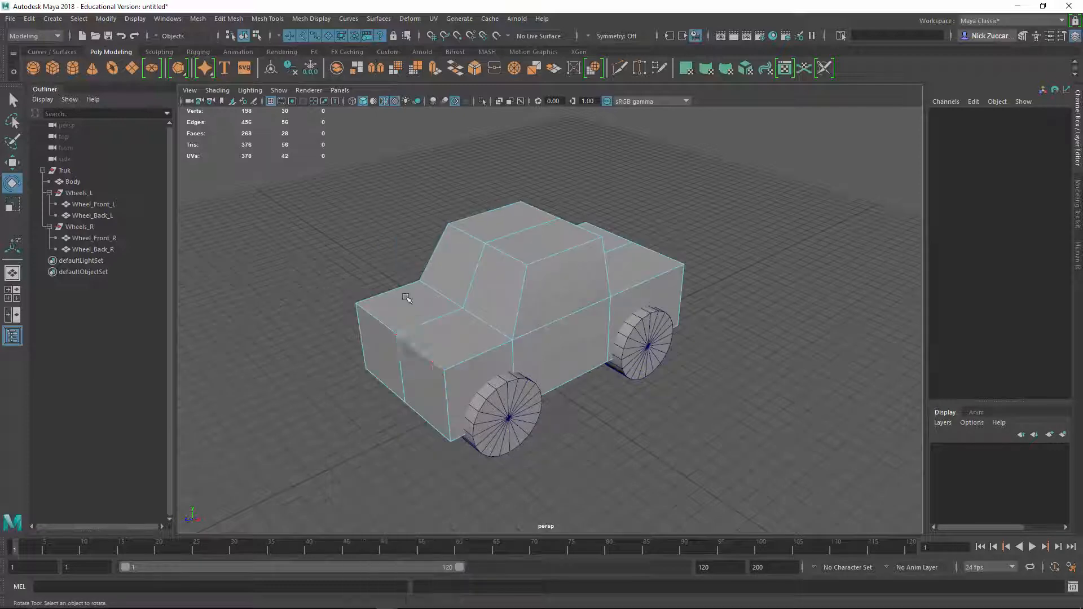
pyautogui.click(433, 361)
pyautogui.keyDown('shift'); pyautogui.click(381, 321); pyautogui.keyUp('shift')
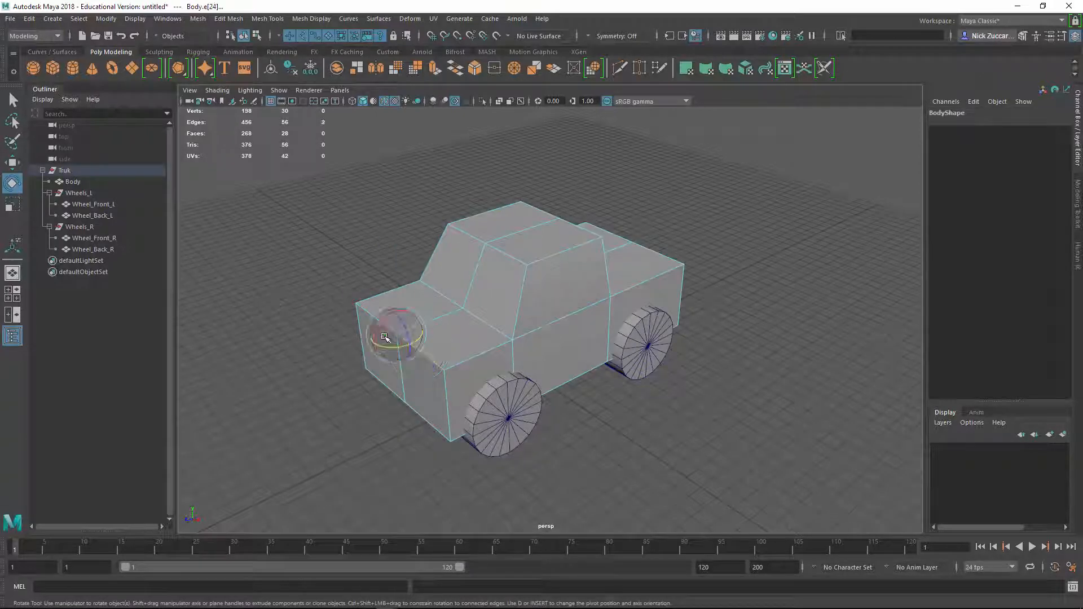
pyautogui.press('w')
pyautogui.keyDown('alt'); pyautogui.moveTo(431, 335); pyautogui.dragTo(405, 307); pyautogui.keyUp('alt')
pyautogui.moveTo(378, 250); pyautogui.dragTo(382, 259)
pyautogui.keyDown('alt'); pyautogui.moveTo(612, 307); pyautogui.dragTo(602, 382); pyautogui.keyUp('alt')
pyautogui.click(687, 402)
pyautogui.press('F8')
pyautogui.press('F8')
pyautogui.click(663, 421)
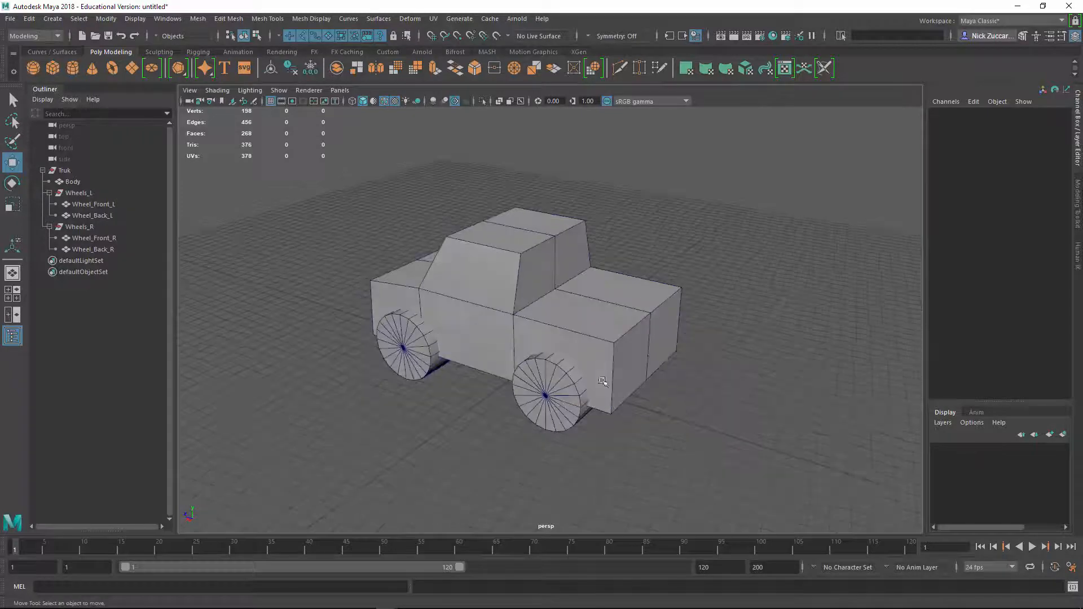
# Step: Move the two rear end faces of the Body mesh backward to lengthen the truck bed slightly
pyautogui.click(637, 369)
pyautogui.press('F11')
pyautogui.click(633, 369)
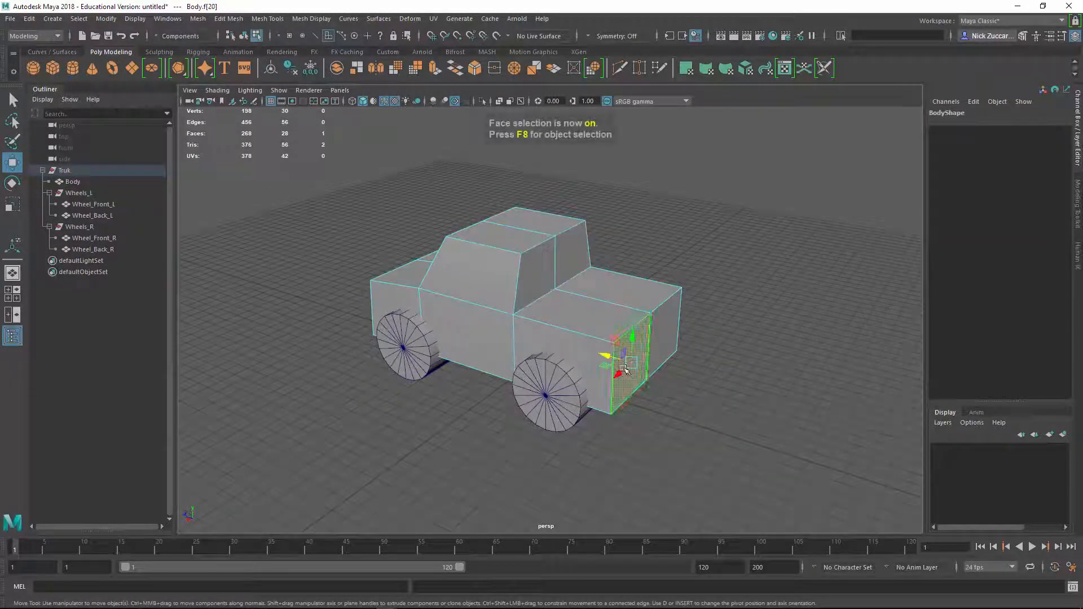
pyautogui.keyDown('shift'); pyautogui.click(664, 350); pyautogui.keyUp('shift')
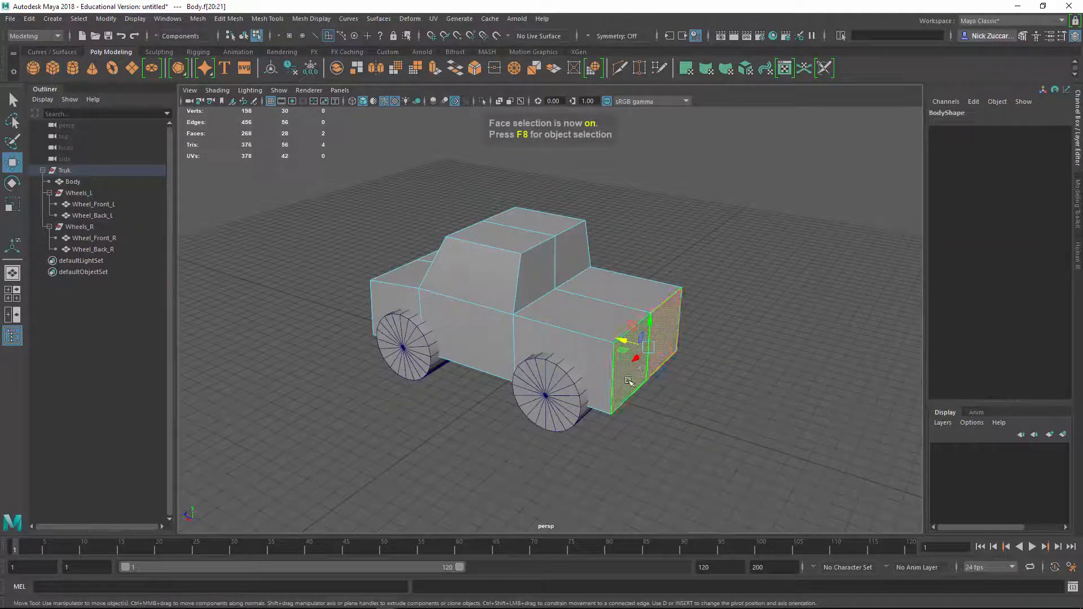
pyautogui.rightClick(628, 382)
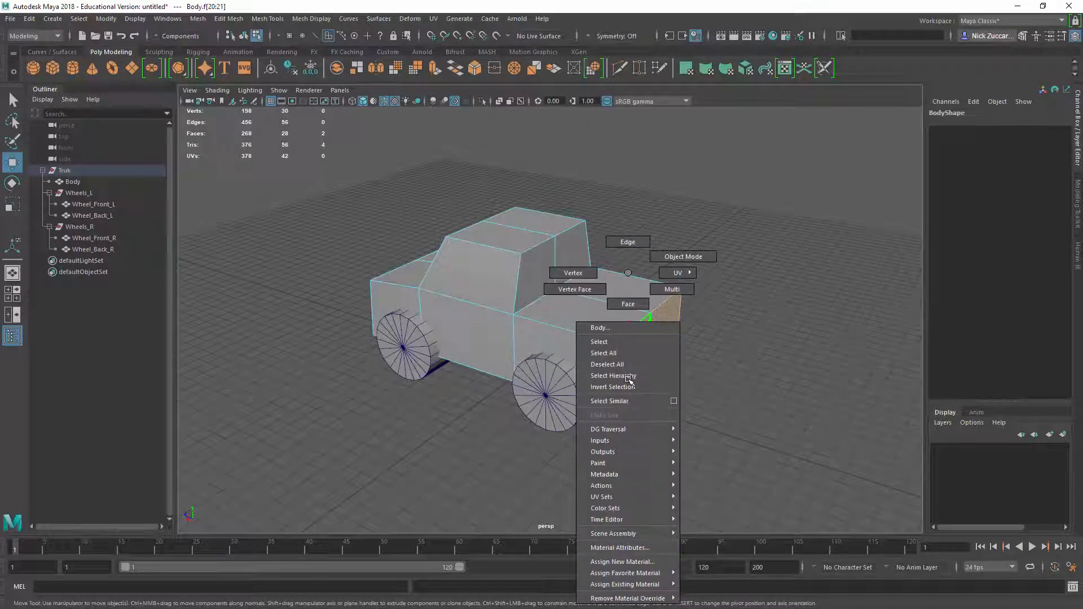
pyautogui.click(622, 305)
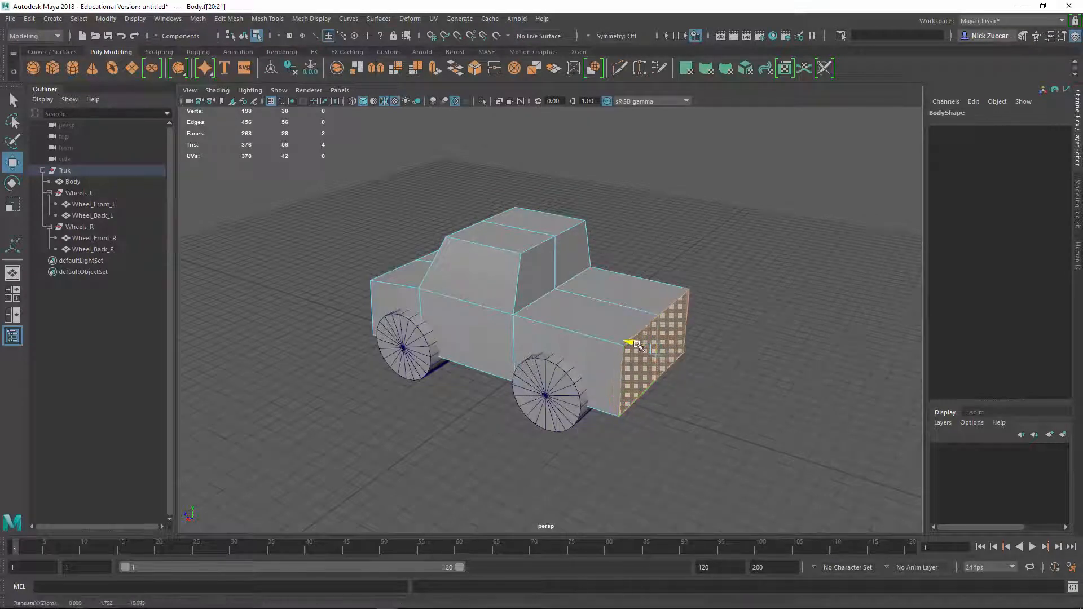
pyautogui.keyDown('alt'); pyautogui.moveTo(616, 517); pyautogui.dragTo(650, 466); pyautogui.keyUp('alt')
pyautogui.press('F8')
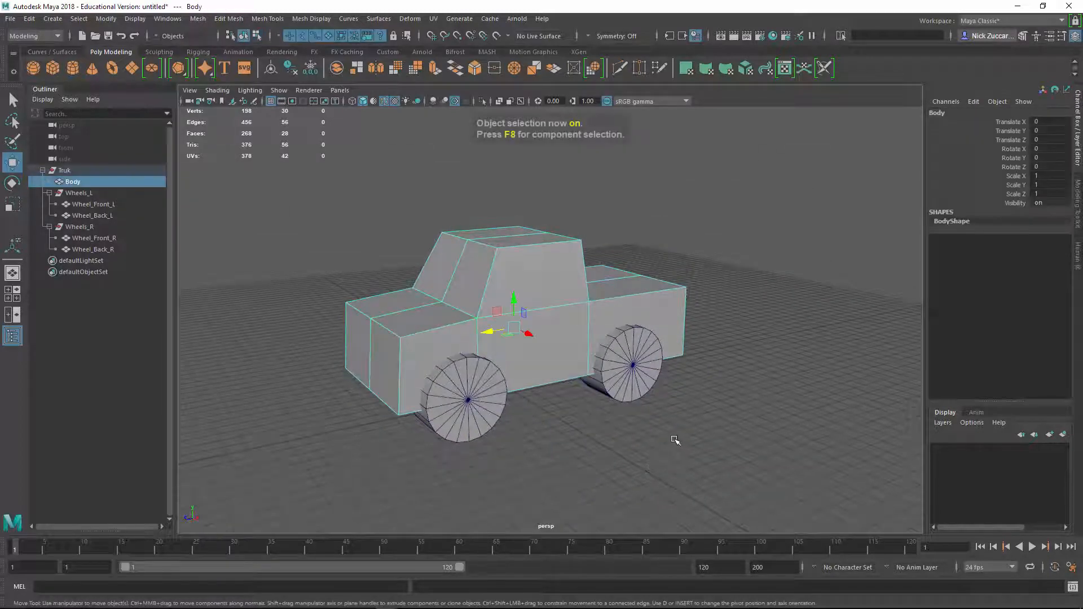
pyautogui.click(676, 441)
# Step: Group the persp, top, front and side cameras and name the group Cameras
pyautogui.keyDown('alt'); pyautogui.moveTo(612, 458); pyautogui.dragTo(622, 441, button='middle'); pyautogui.keyUp('alt')
pyautogui.keyDown('alt'); pyautogui.moveTo(622, 441); pyautogui.dragTo(653, 450, button='right'); pyautogui.keyUp('alt')
pyautogui.keyDown('alt'); pyautogui.moveTo(654, 449); pyautogui.dragTo(615, 454, button='middle'); pyautogui.keyUp('alt')
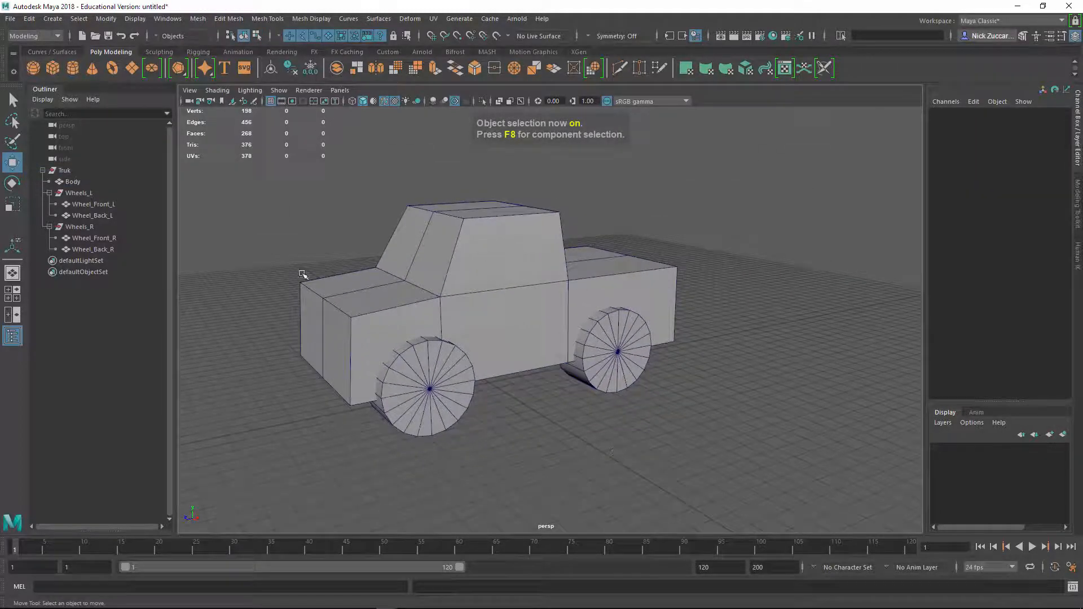
pyautogui.moveTo(66, 157); pyautogui.dragTo(63, 127)
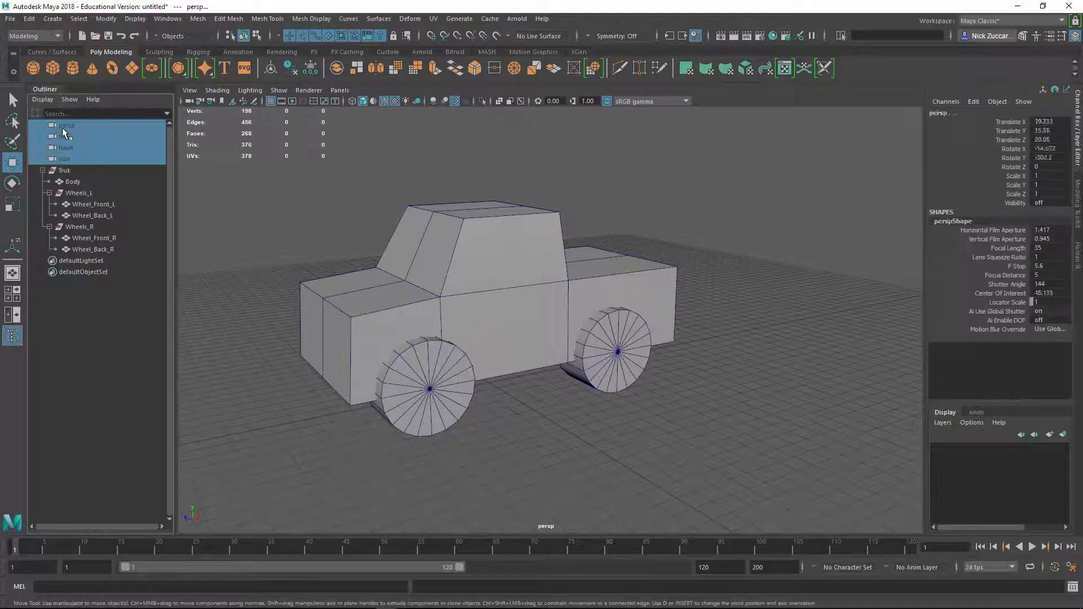
pyautogui.hotkey('ctrl', 'g')
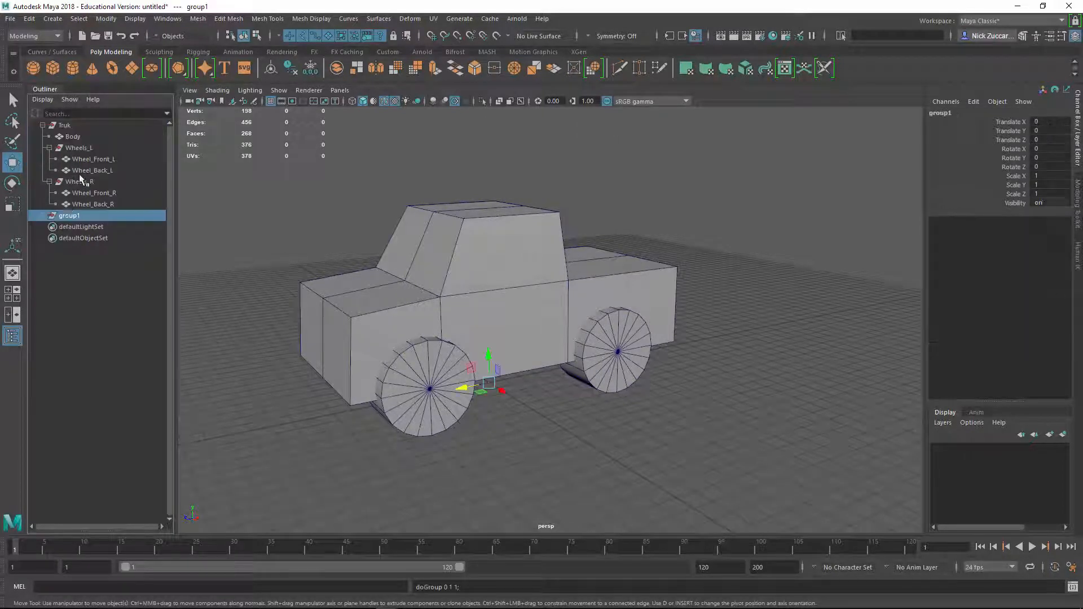
pyautogui.doubleClick(75, 217)
pyautogui.write('Cameras')
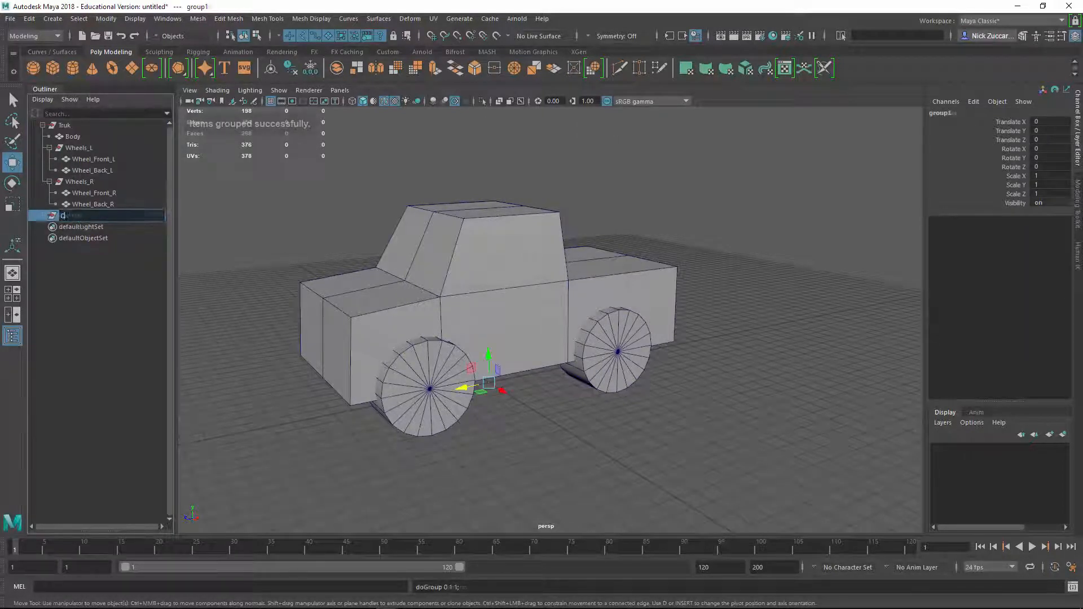
pyautogui.press('Return')
# Step: Select all the truck's meshes and frame them in the top, front and side views to examine the finished model
pyautogui.keyDown('alt'); pyautogui.moveTo(631, 244); pyautogui.dragTo(663, 247, button='middle'); pyautogui.keyUp('alt')
pyautogui.keyDown('alt'); pyautogui.moveTo(632, 243); pyautogui.dragTo(648, 263, button='right'); pyautogui.keyUp('alt')
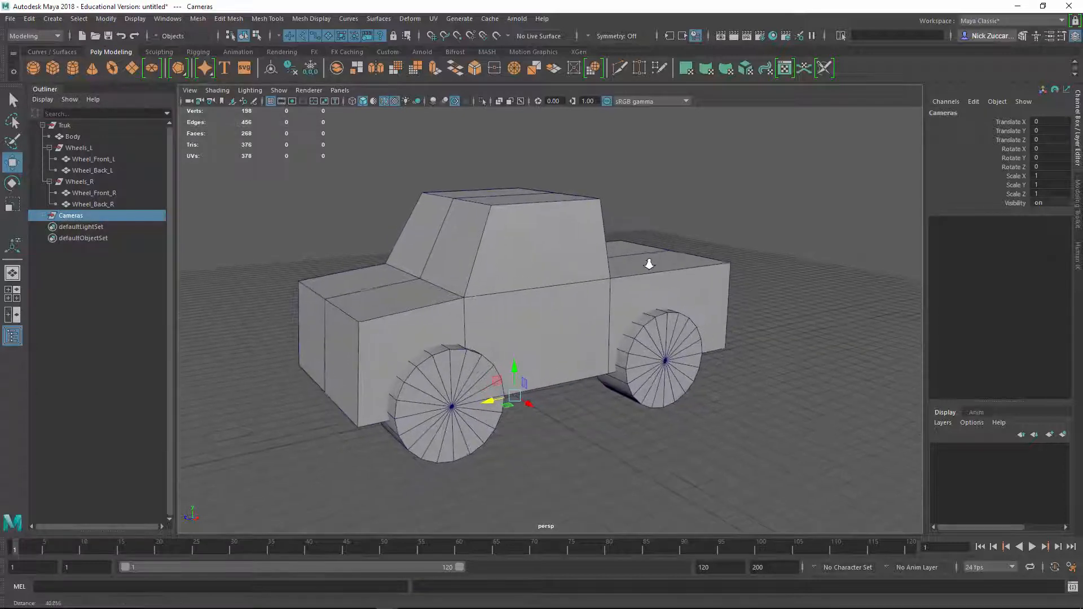
pyautogui.keyDown('alt'); pyautogui.moveTo(648, 263); pyautogui.dragTo(682, 268); pyautogui.keyUp('alt')
pyautogui.keyDown('alt'); pyautogui.moveTo(682, 269); pyautogui.dragTo(675, 261, button='middle'); pyautogui.keyUp('alt')
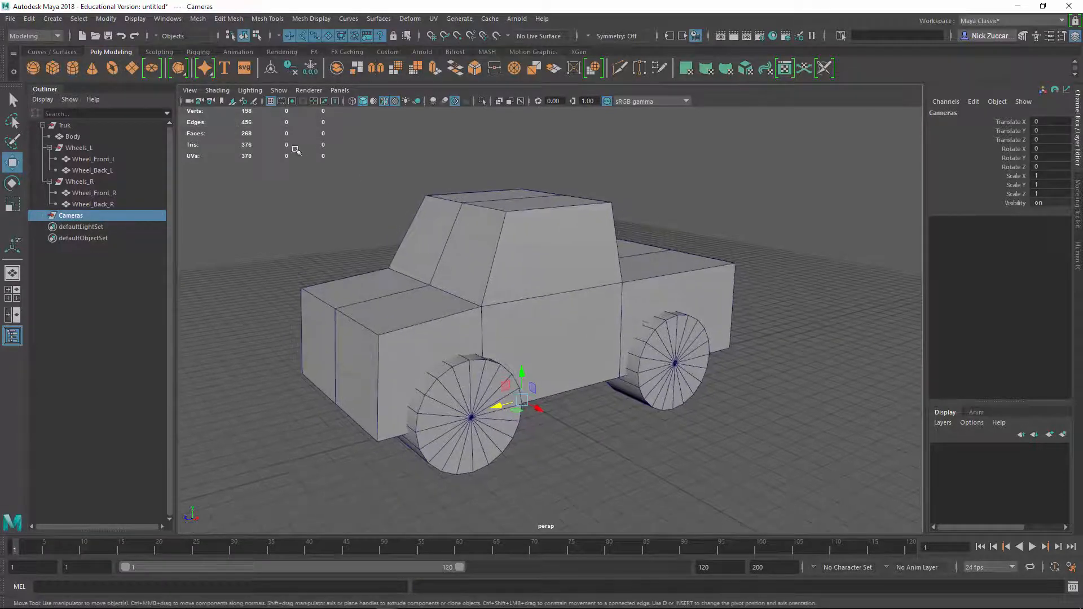
pyautogui.moveTo(295, 150); pyautogui.dragTo(770, 470)
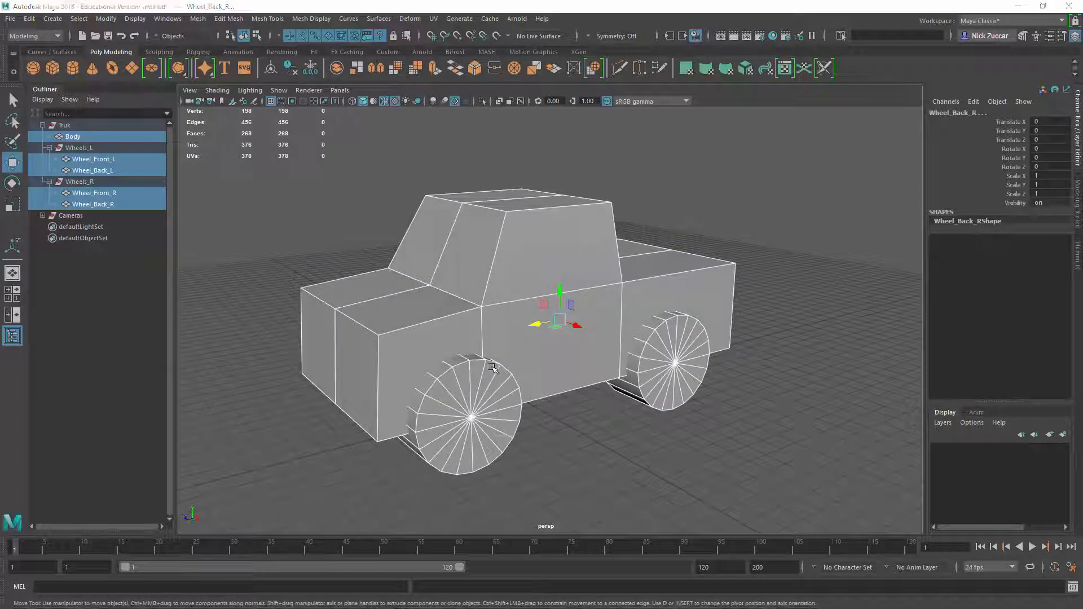
pyautogui.press('space')
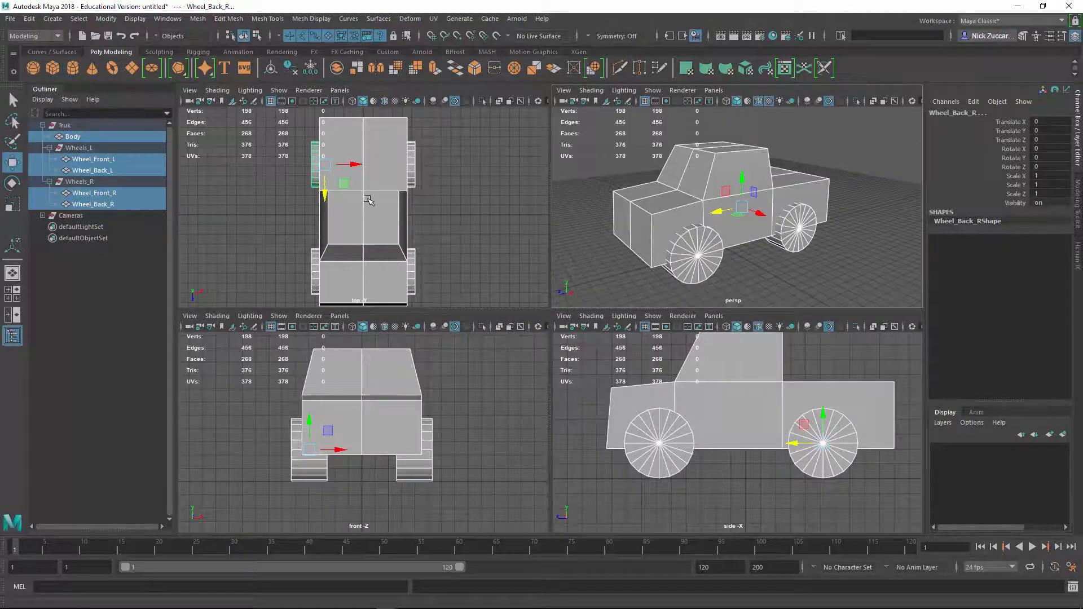
pyautogui.press('f')
pyautogui.press('f')
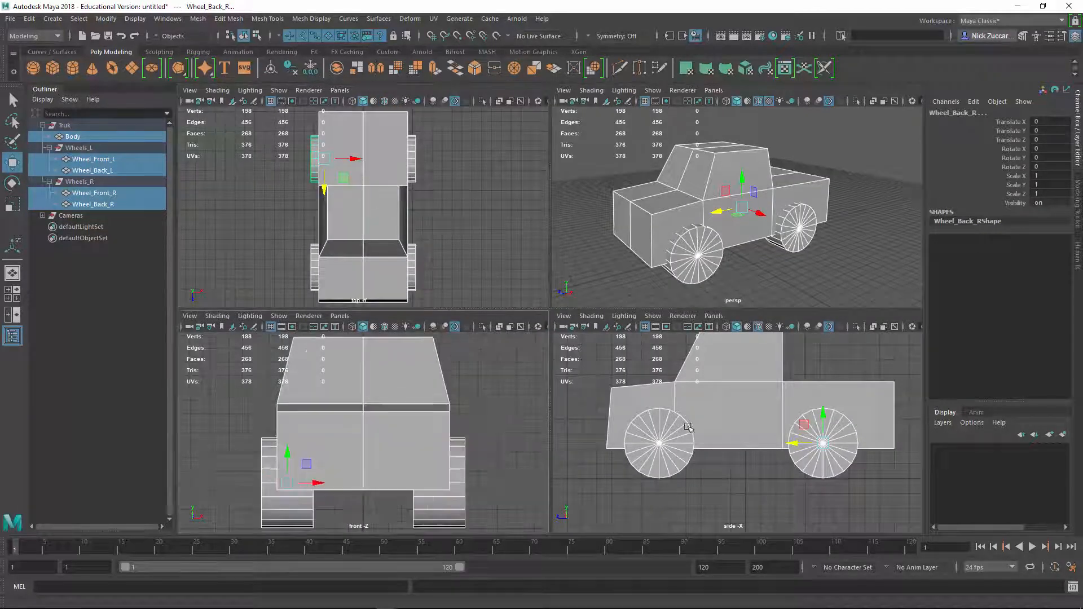
pyautogui.press('f')
pyautogui.press('space')
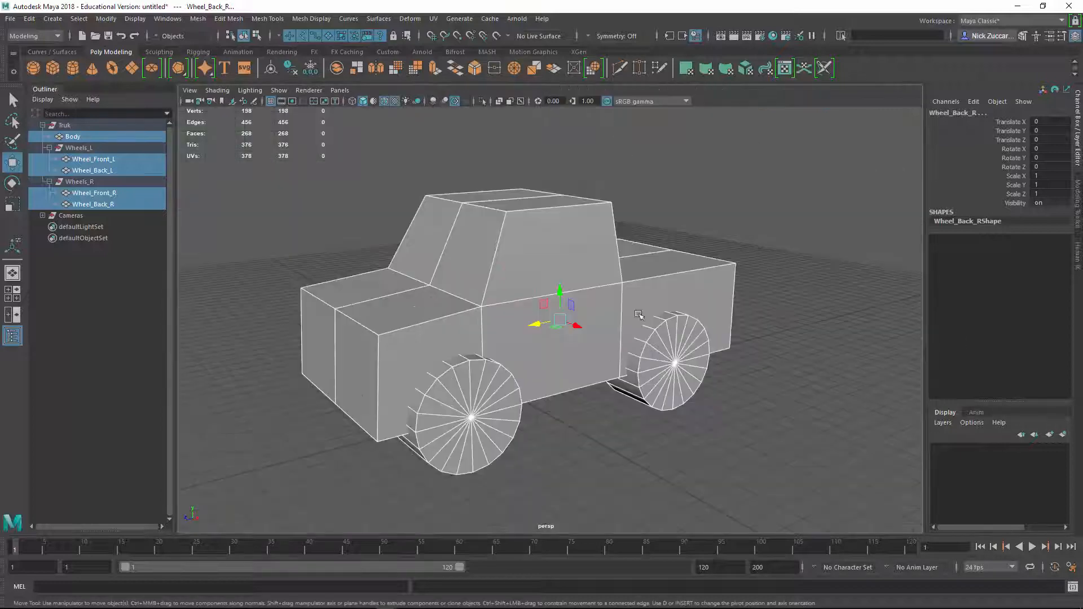
pyautogui.click(357, 232)
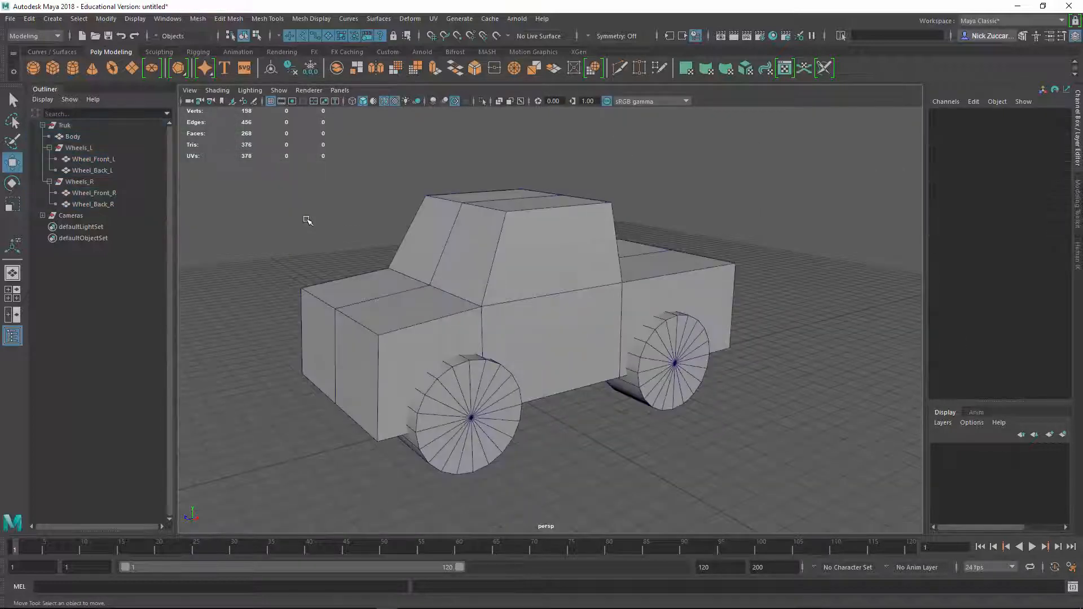
pyautogui.click(10, 20)
pyautogui.click(53, 76)
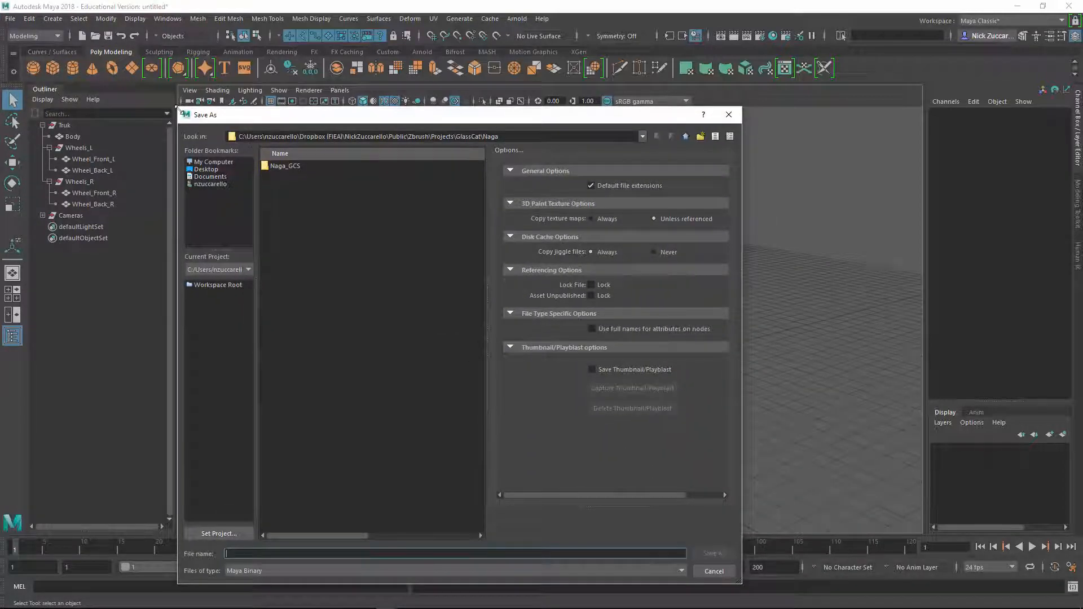
pyautogui.moveTo(595, 152); pyautogui.dragTo(544, 106)
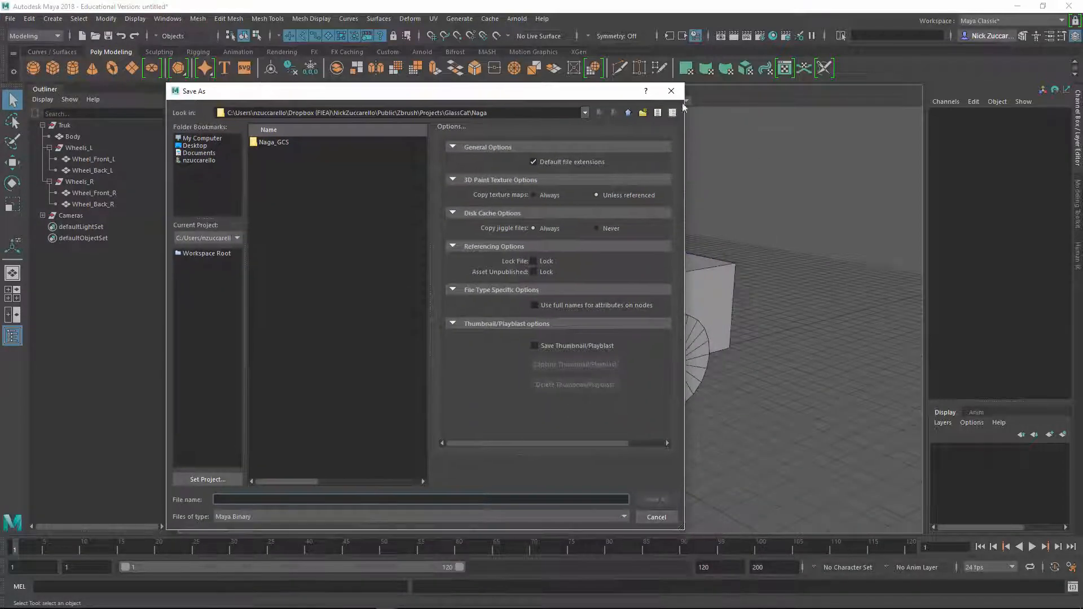
pyautogui.click(675, 97)
pyautogui.press('w')
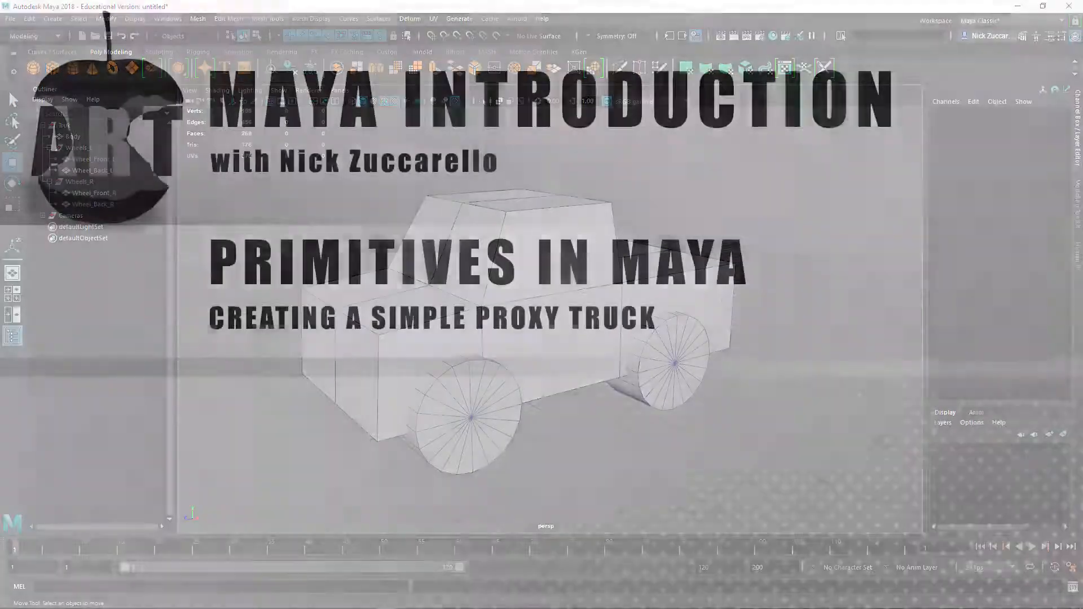